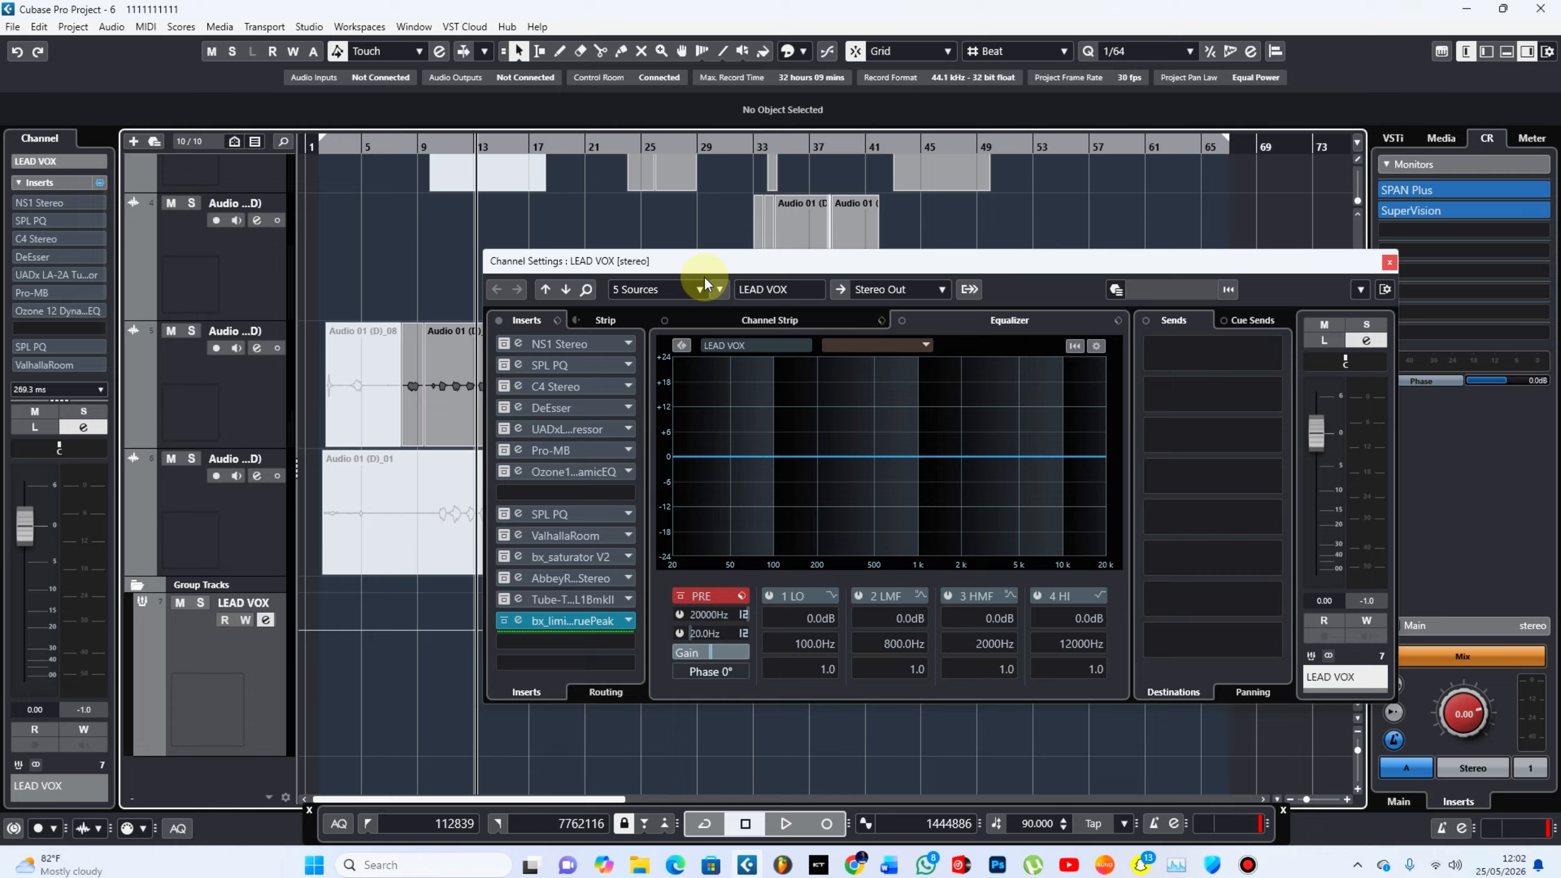
Step: Start project playback and close the LEAD VOX channel settings
key(space)
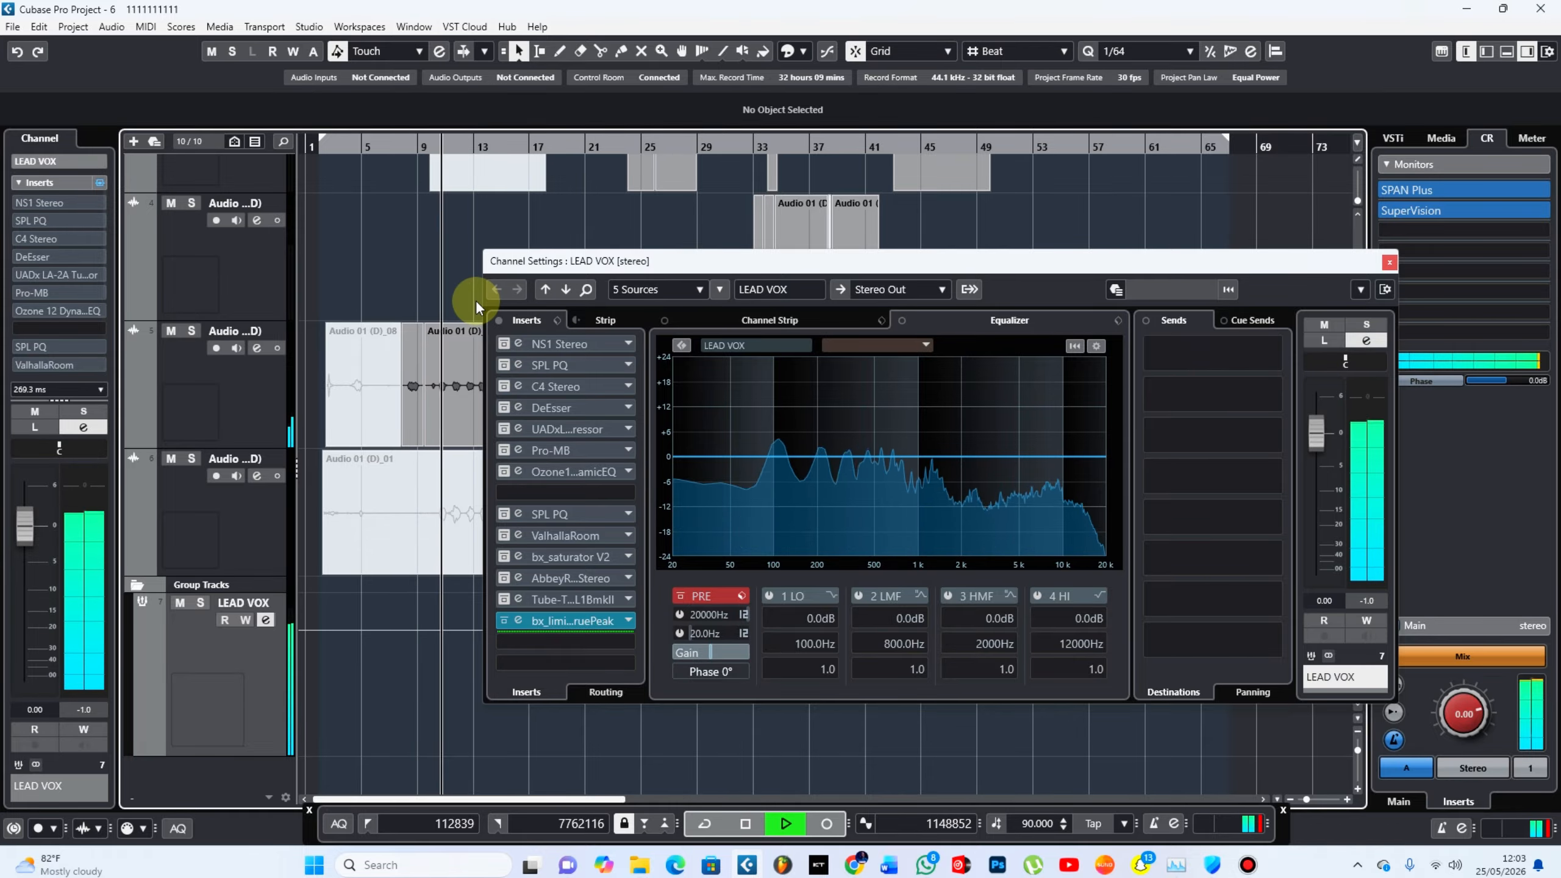
scroll(470, 303, up, 5)
click(1390, 262)
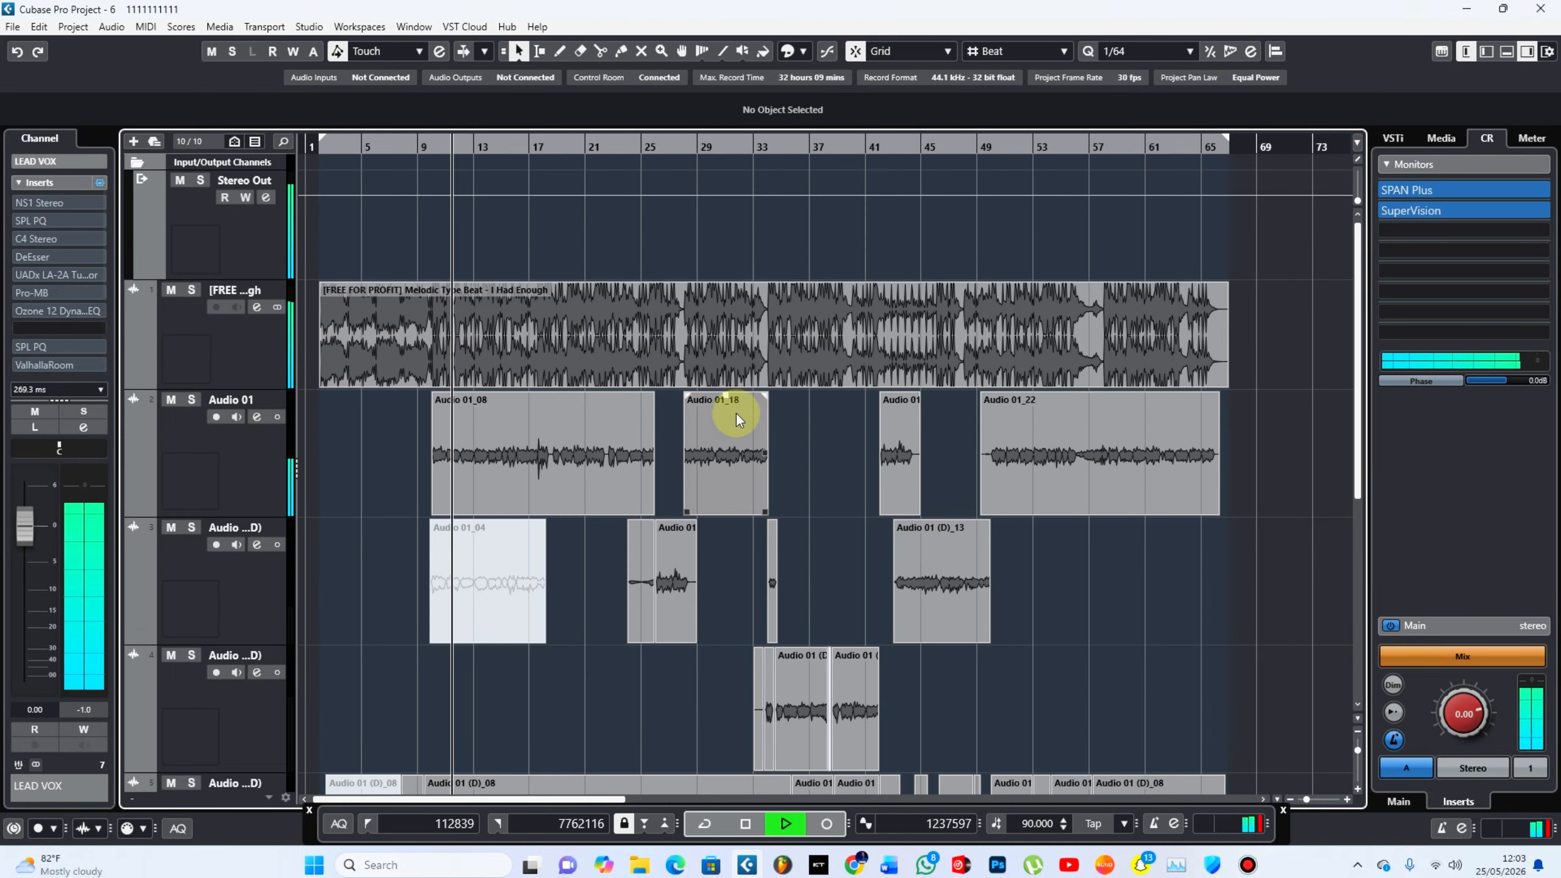
Step: Audition the Audio 01 track in solo, return to the full mix and stop playback
scroll(725, 427, down, 1)
click(190, 275)
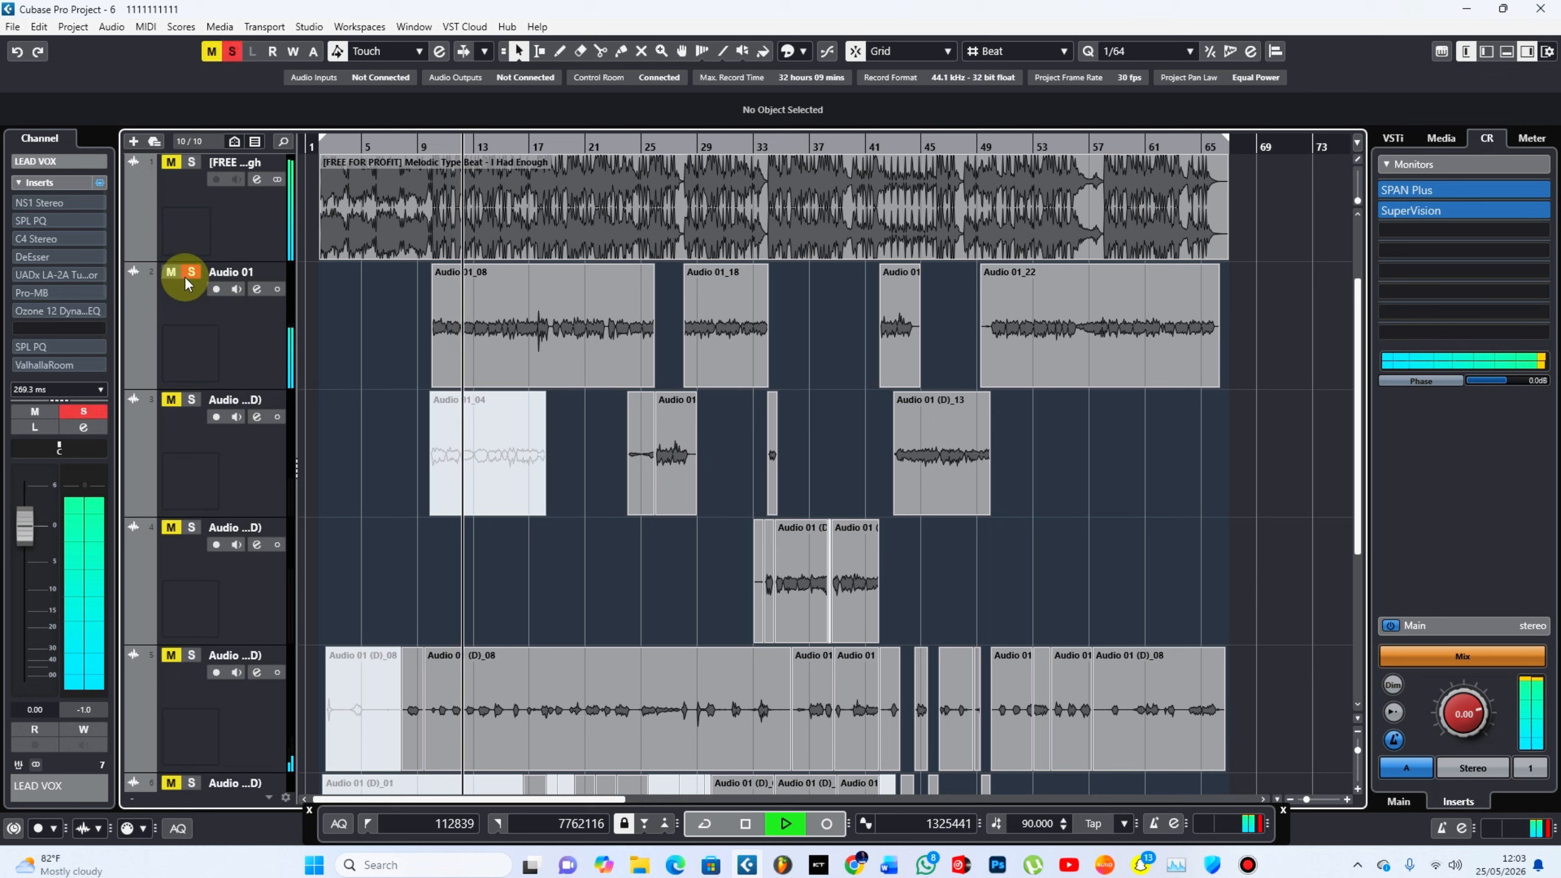
click(191, 275)
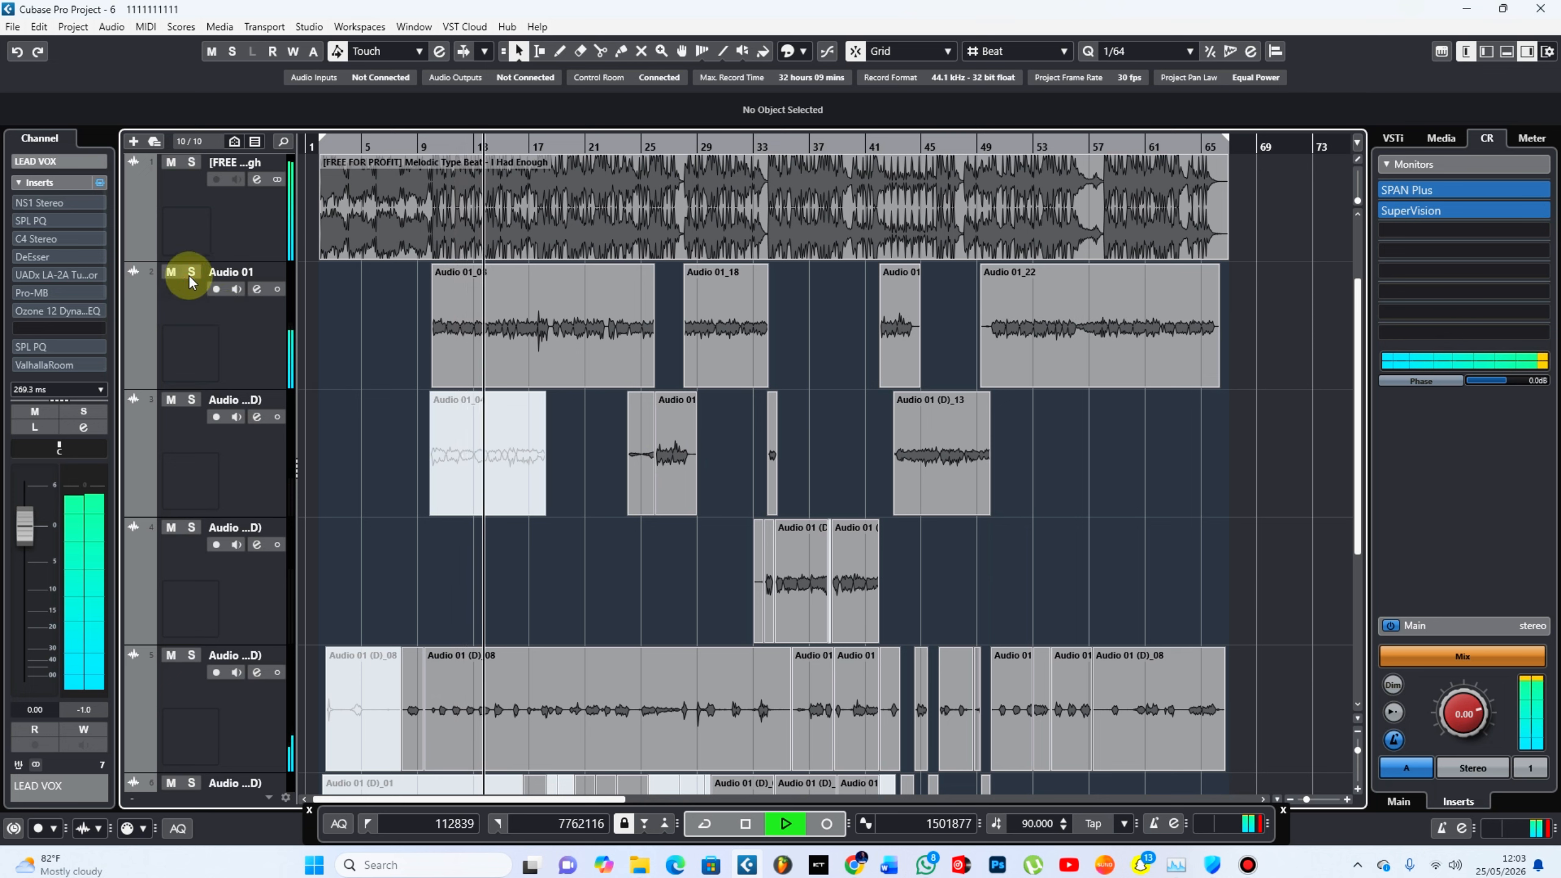
key(space)
Step: Open the MixConsole and inspect the Black Box HG-2MS and Tube-Tech compressor inserts on the Mono In channel
mouse_move(477, 397)
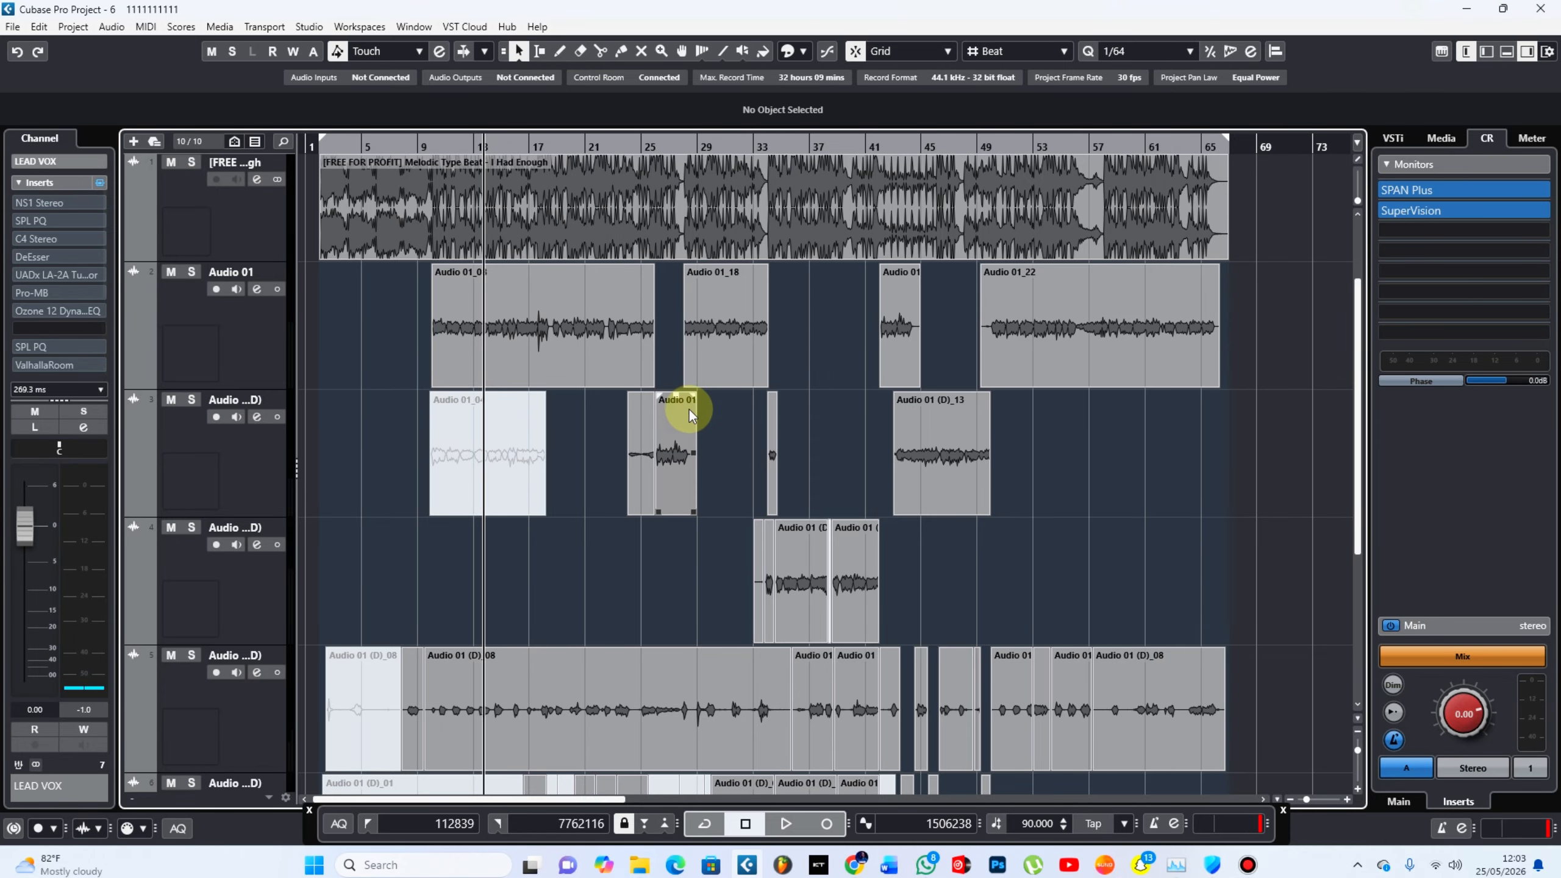
scroll(689, 410, up, 2)
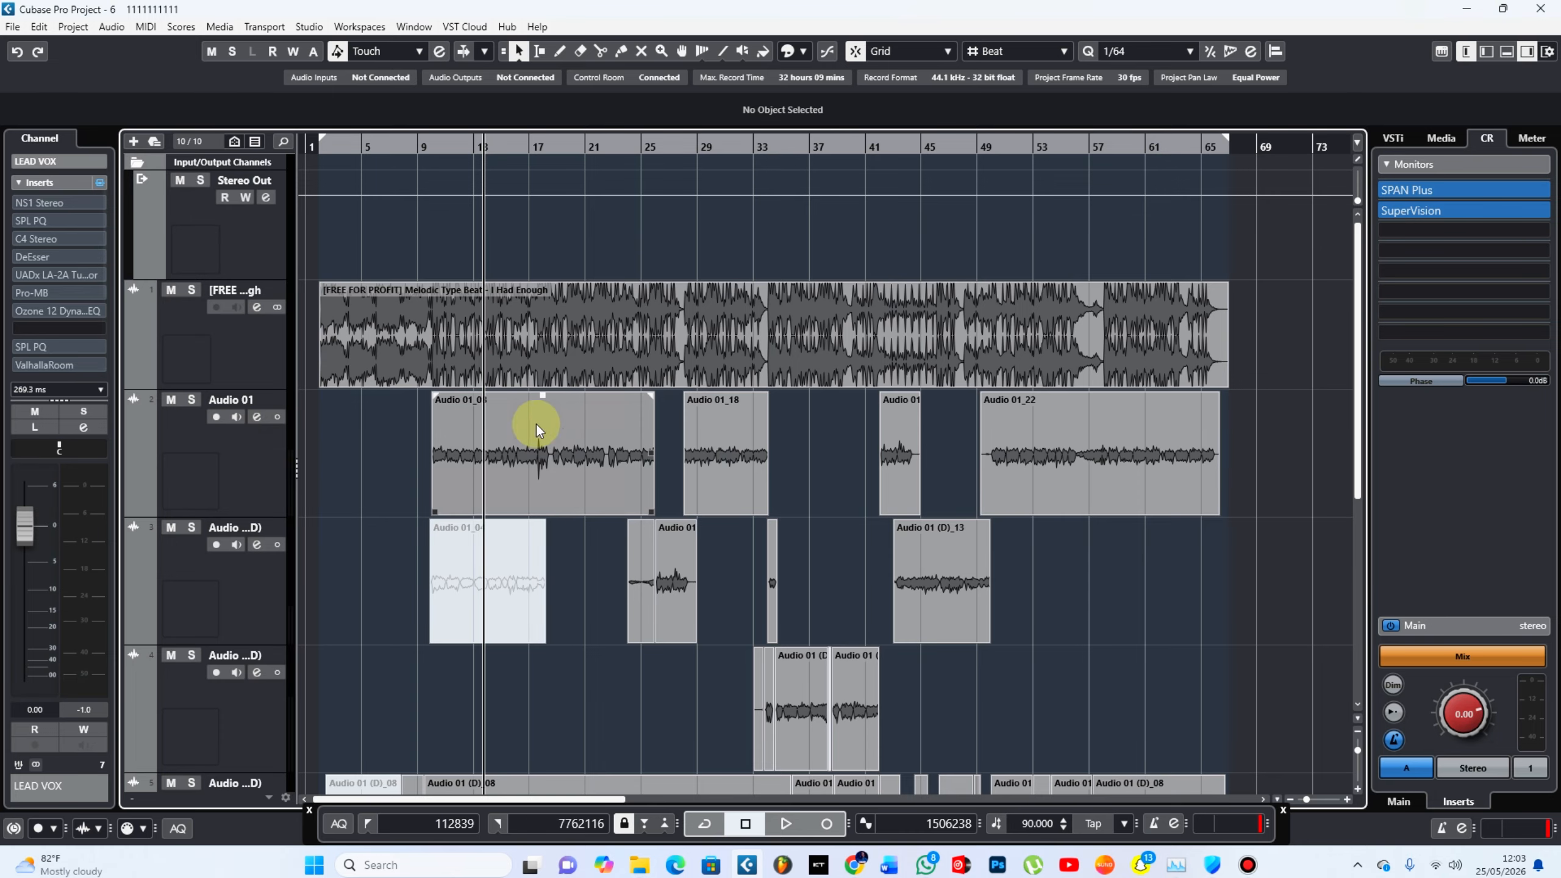
scroll(976, 506, down, 7)
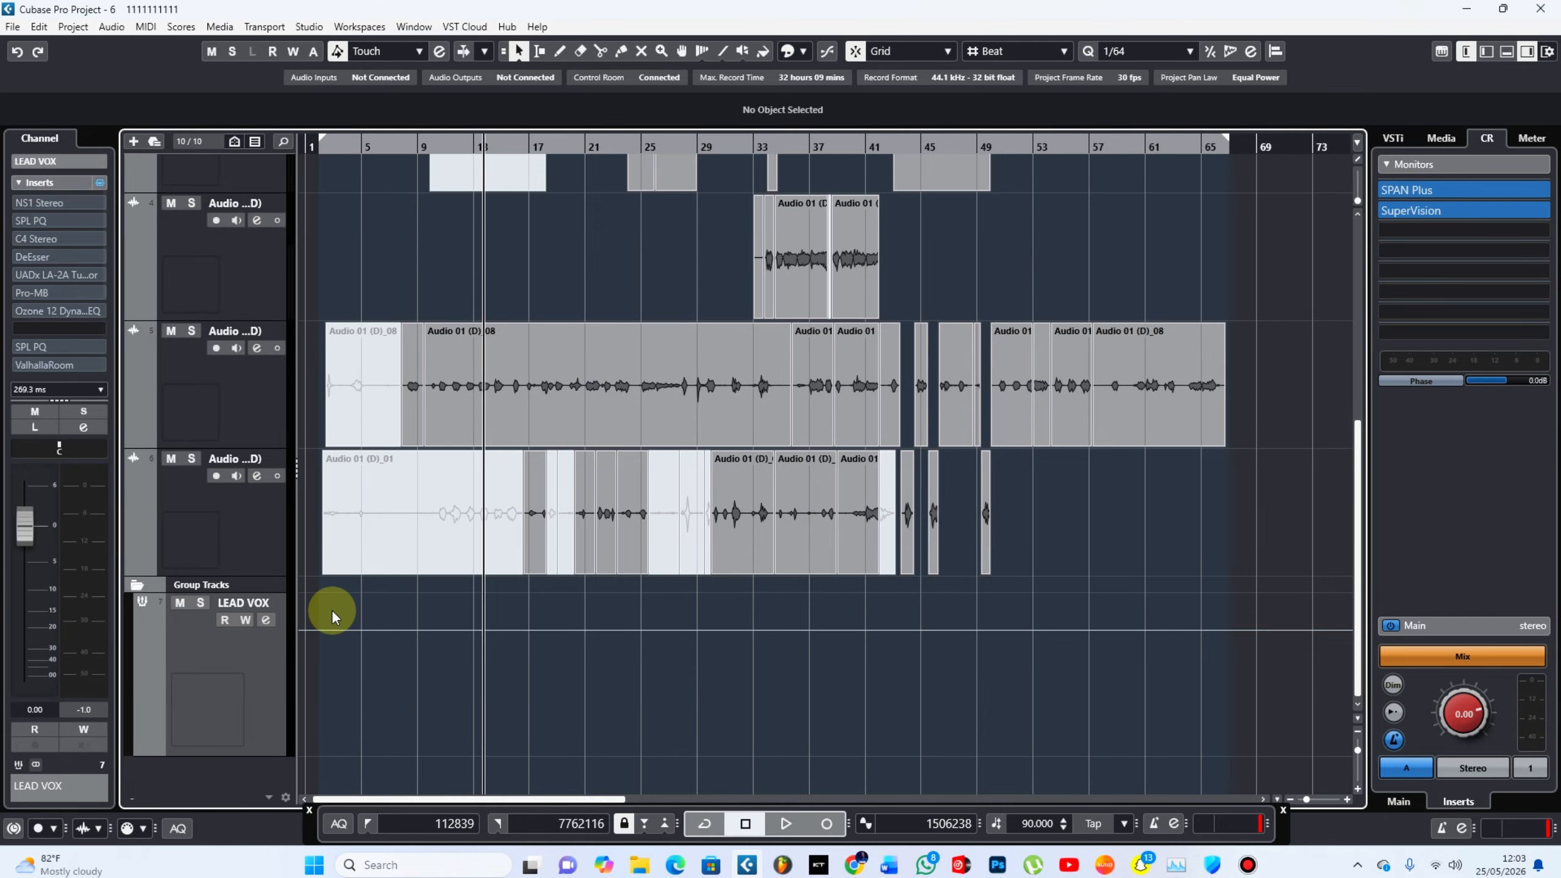
scroll(543, 546, up, 7)
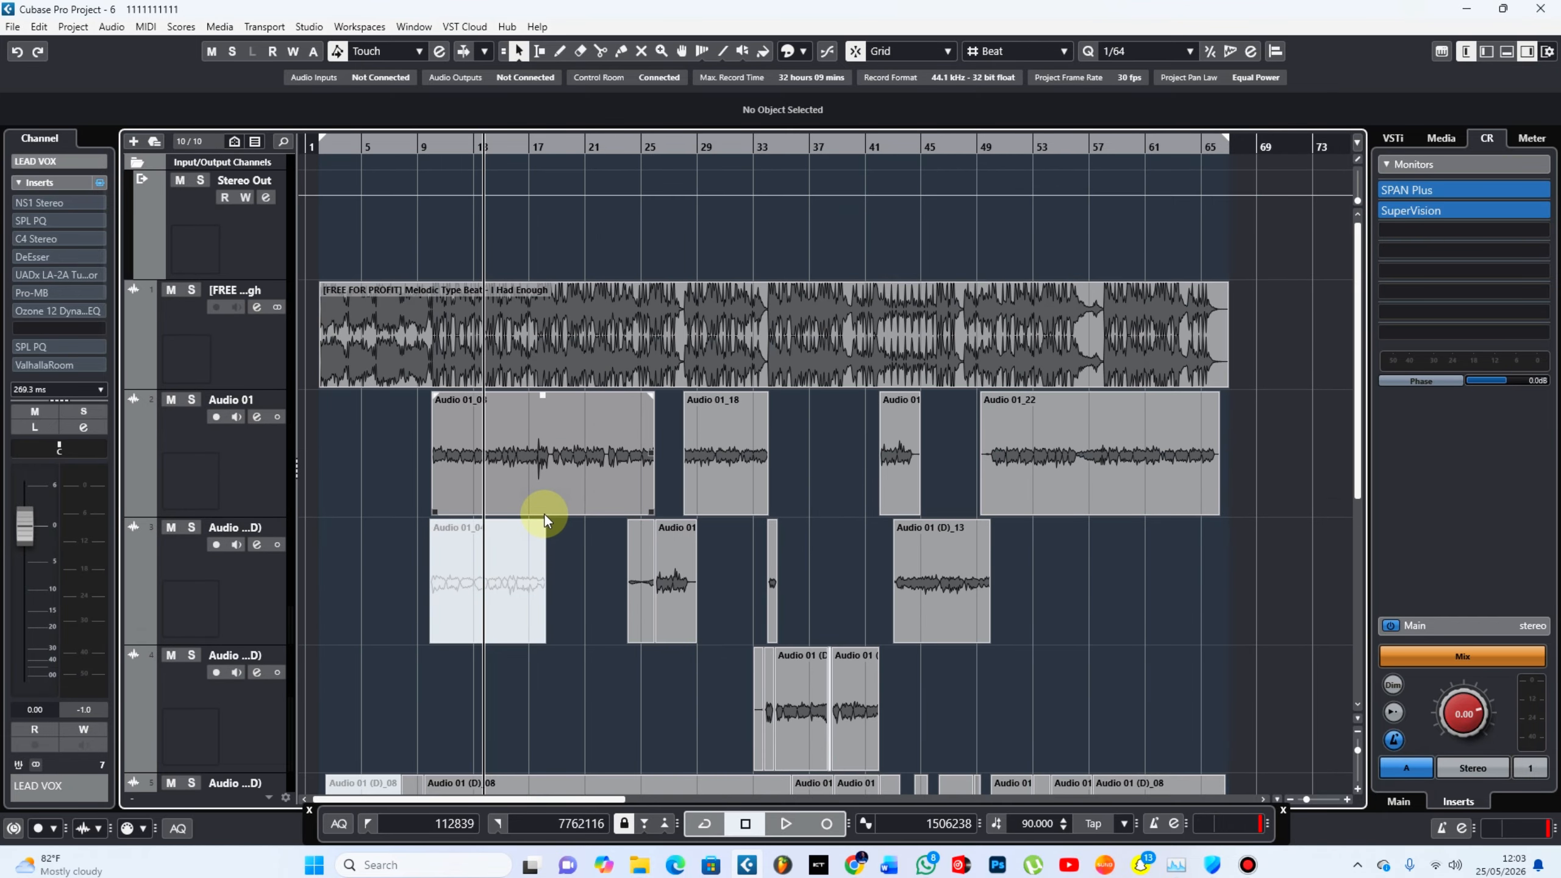
key(F3)
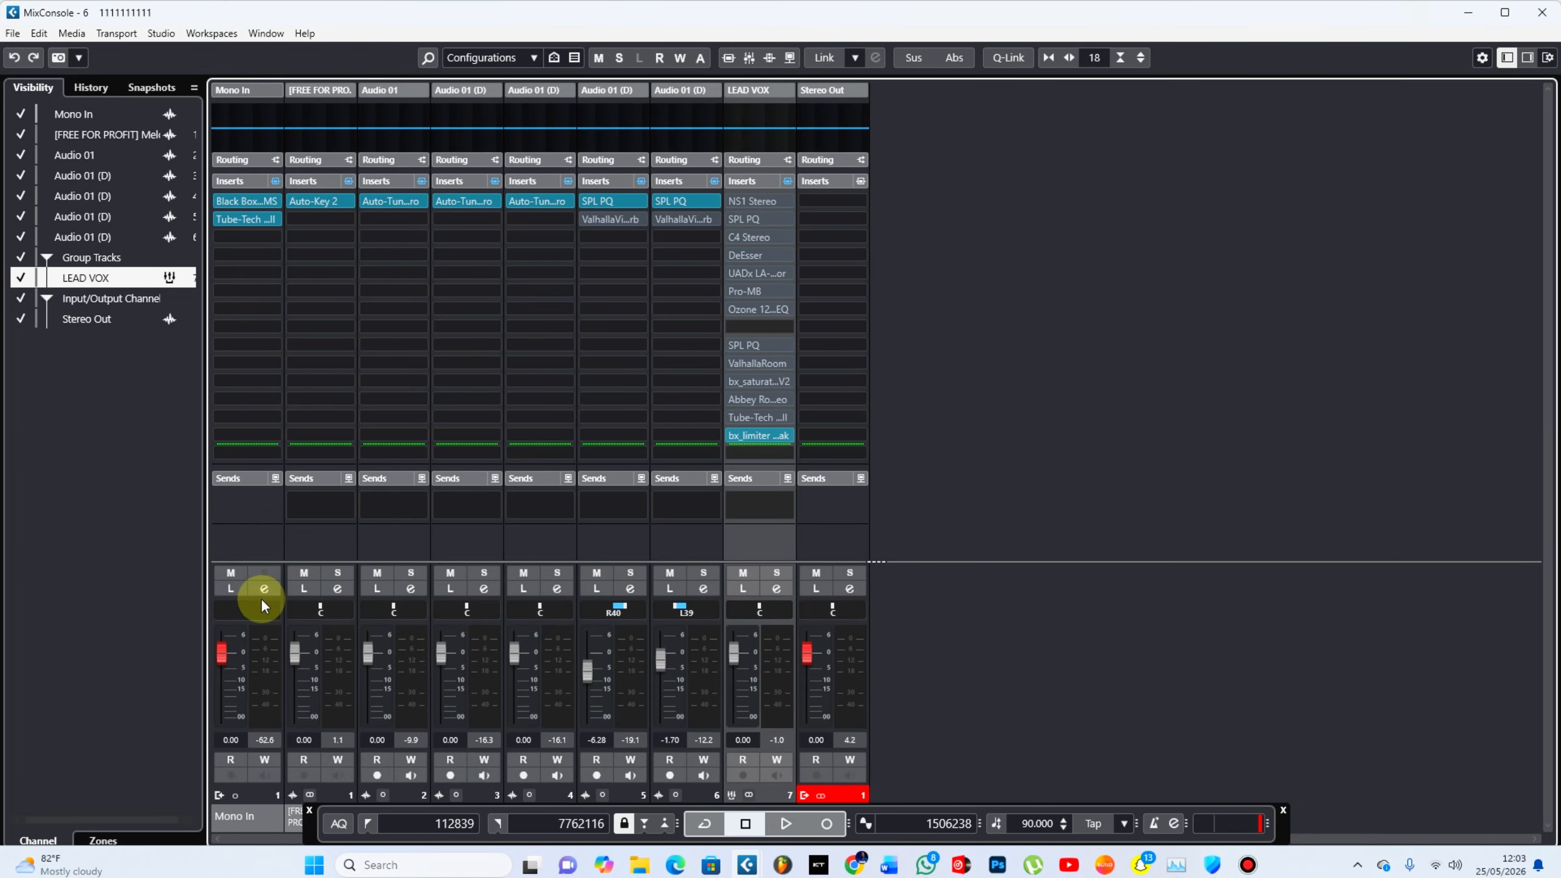
click(263, 590)
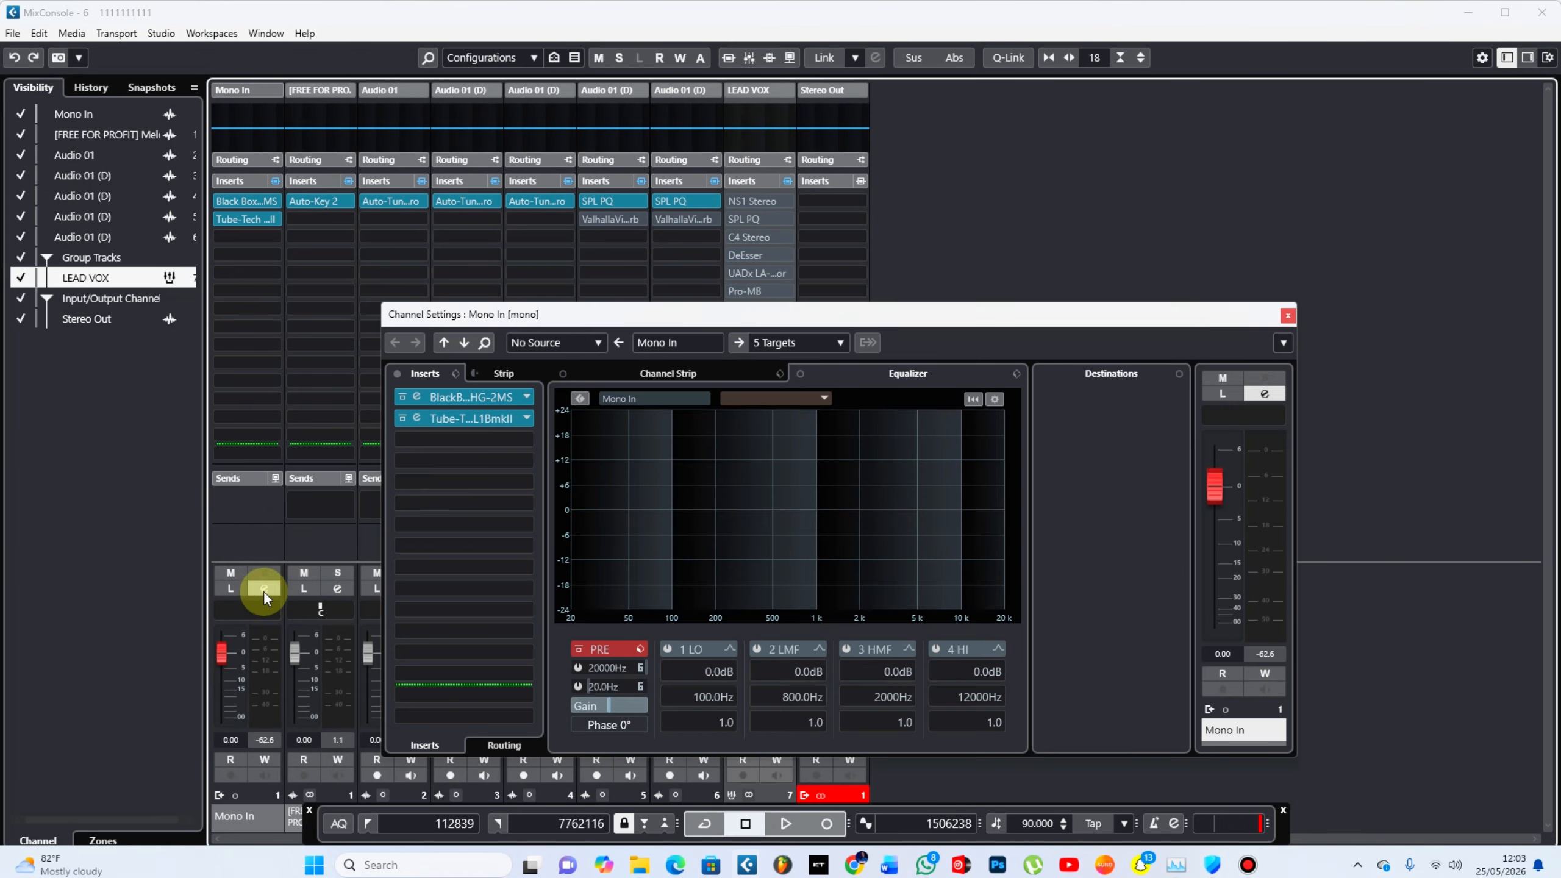
click(419, 396)
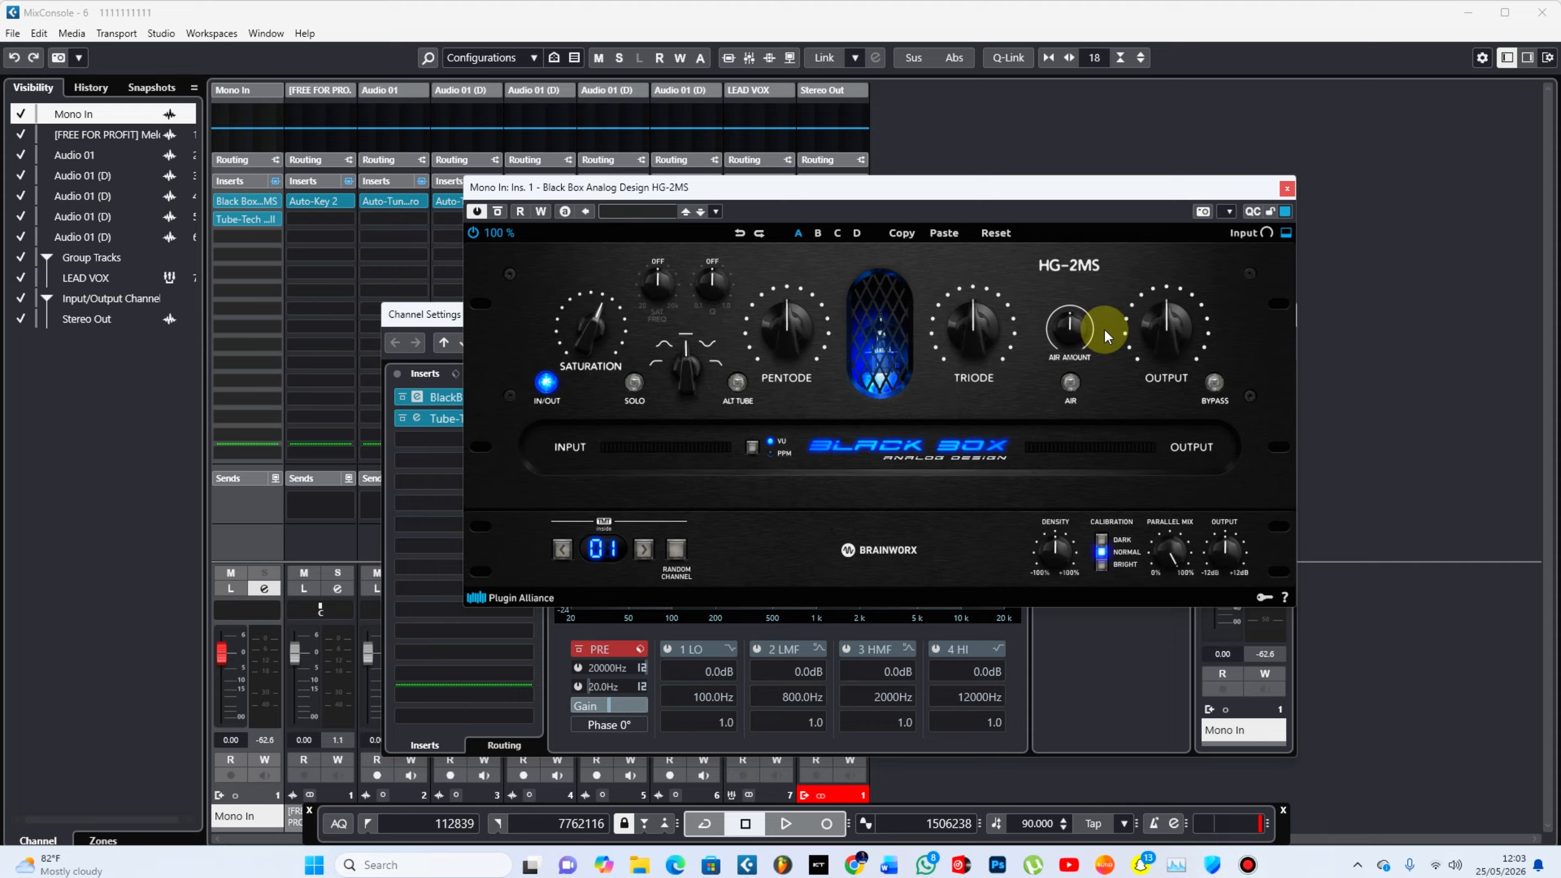
click(1287, 189)
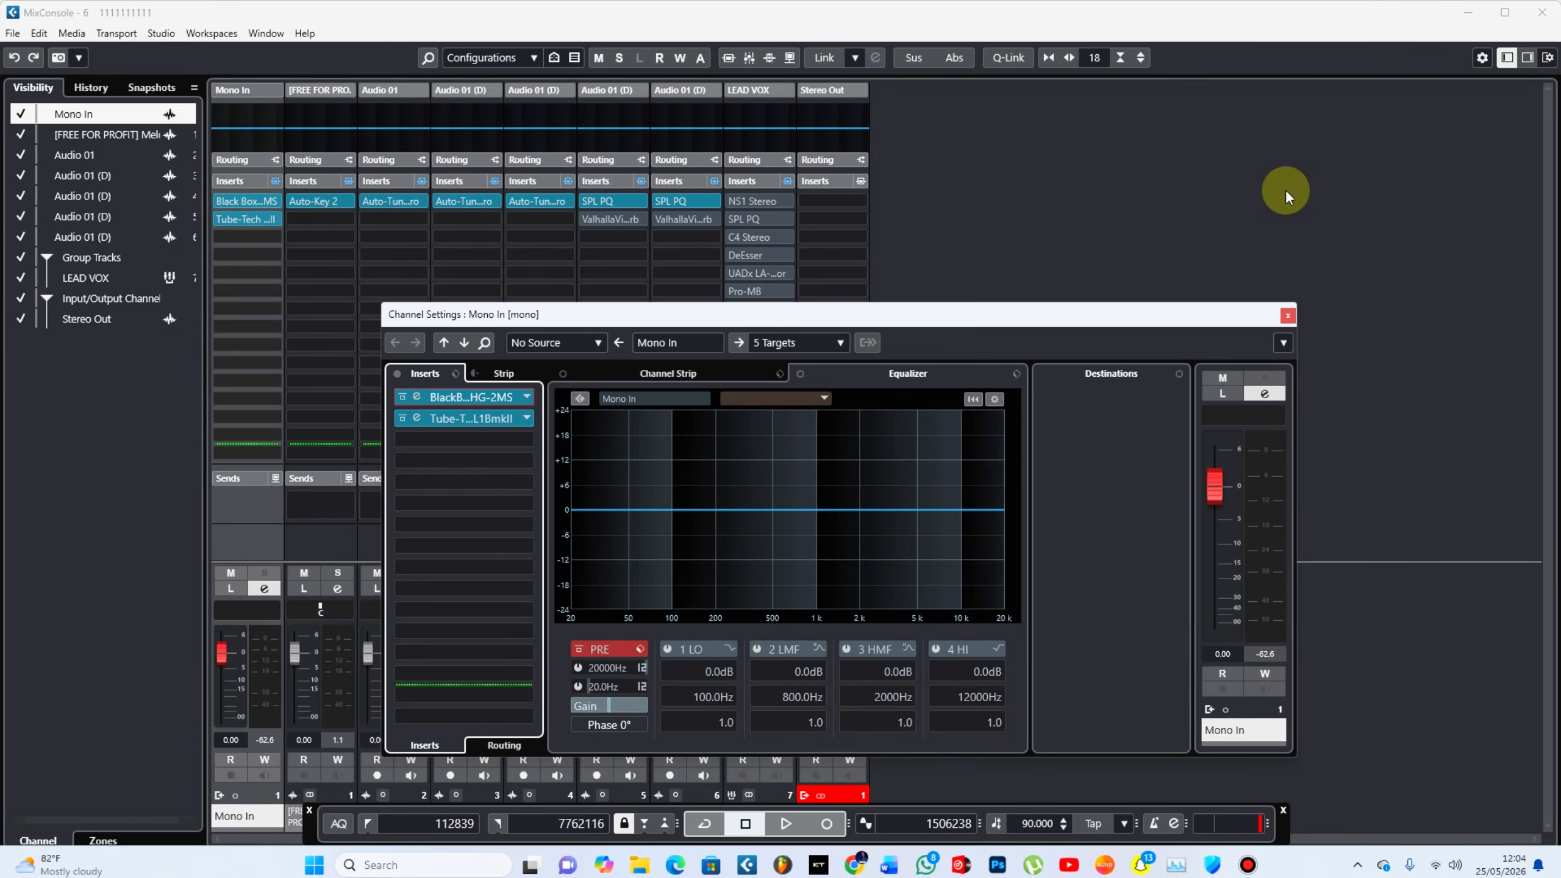
click(417, 424)
click(416, 421)
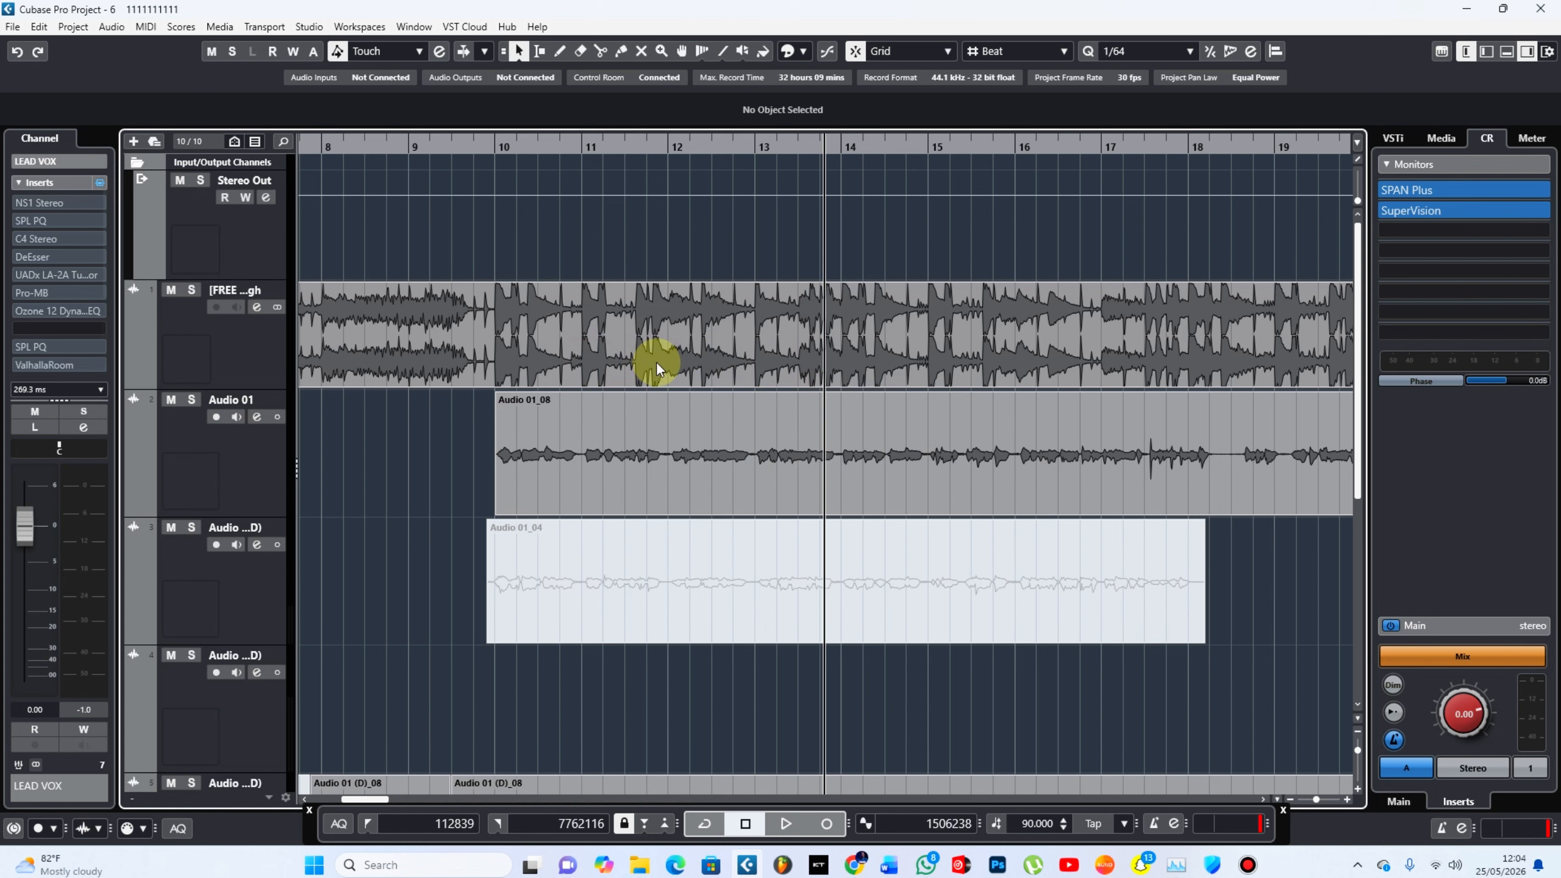
Step: Place the playhead at bar 10 and solo the Audio 01 track
scroll(522, 407, down, 2)
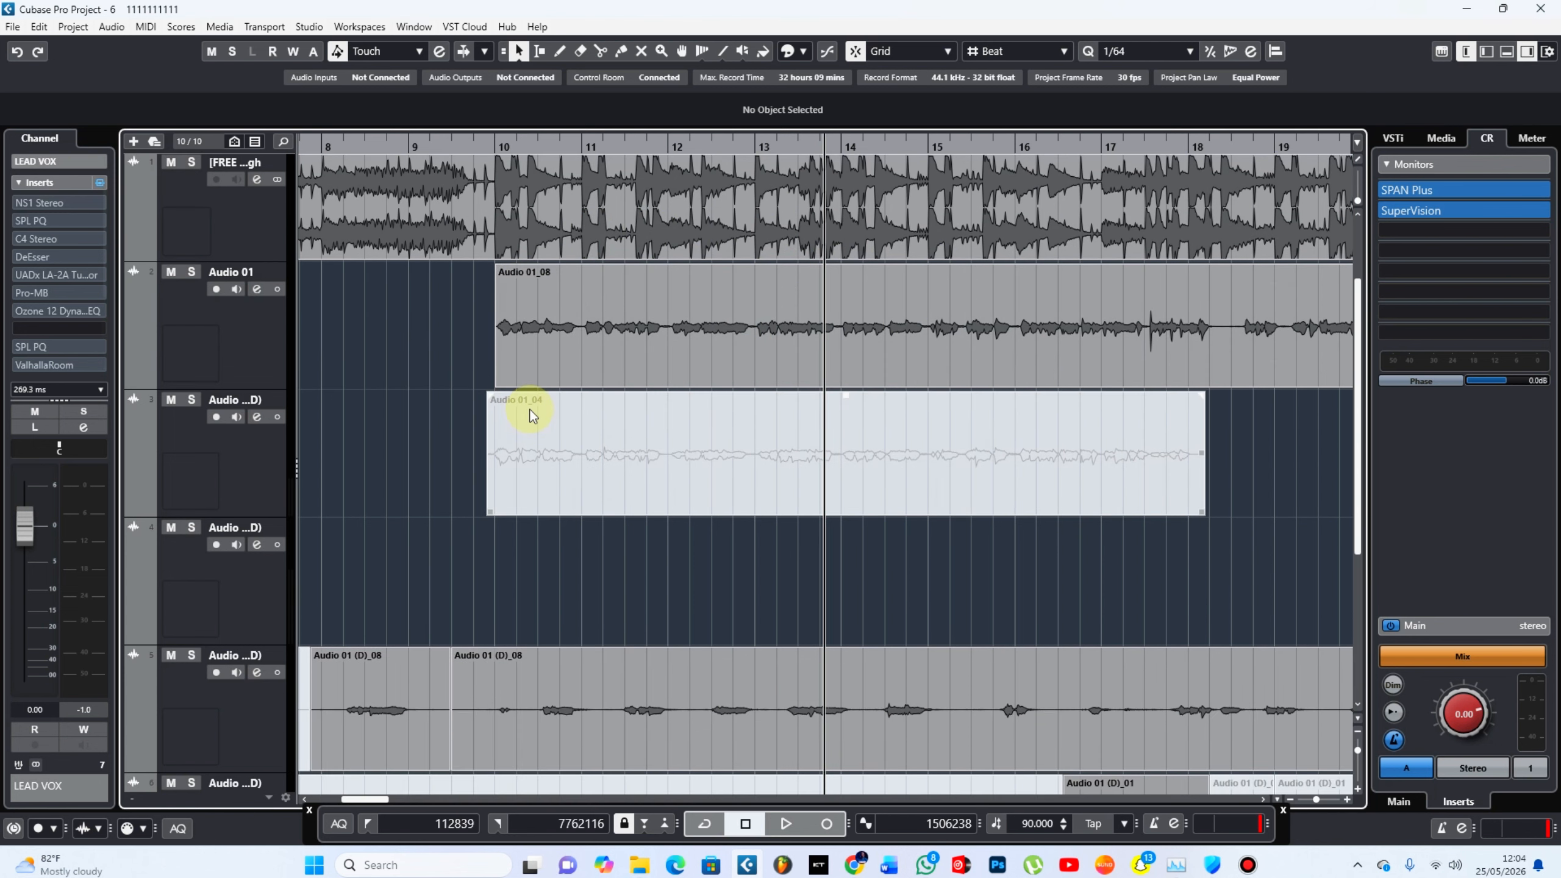
key(g)
key(g)
key(g)
key(g)
key(g)
scroll(621, 312, up, 2)
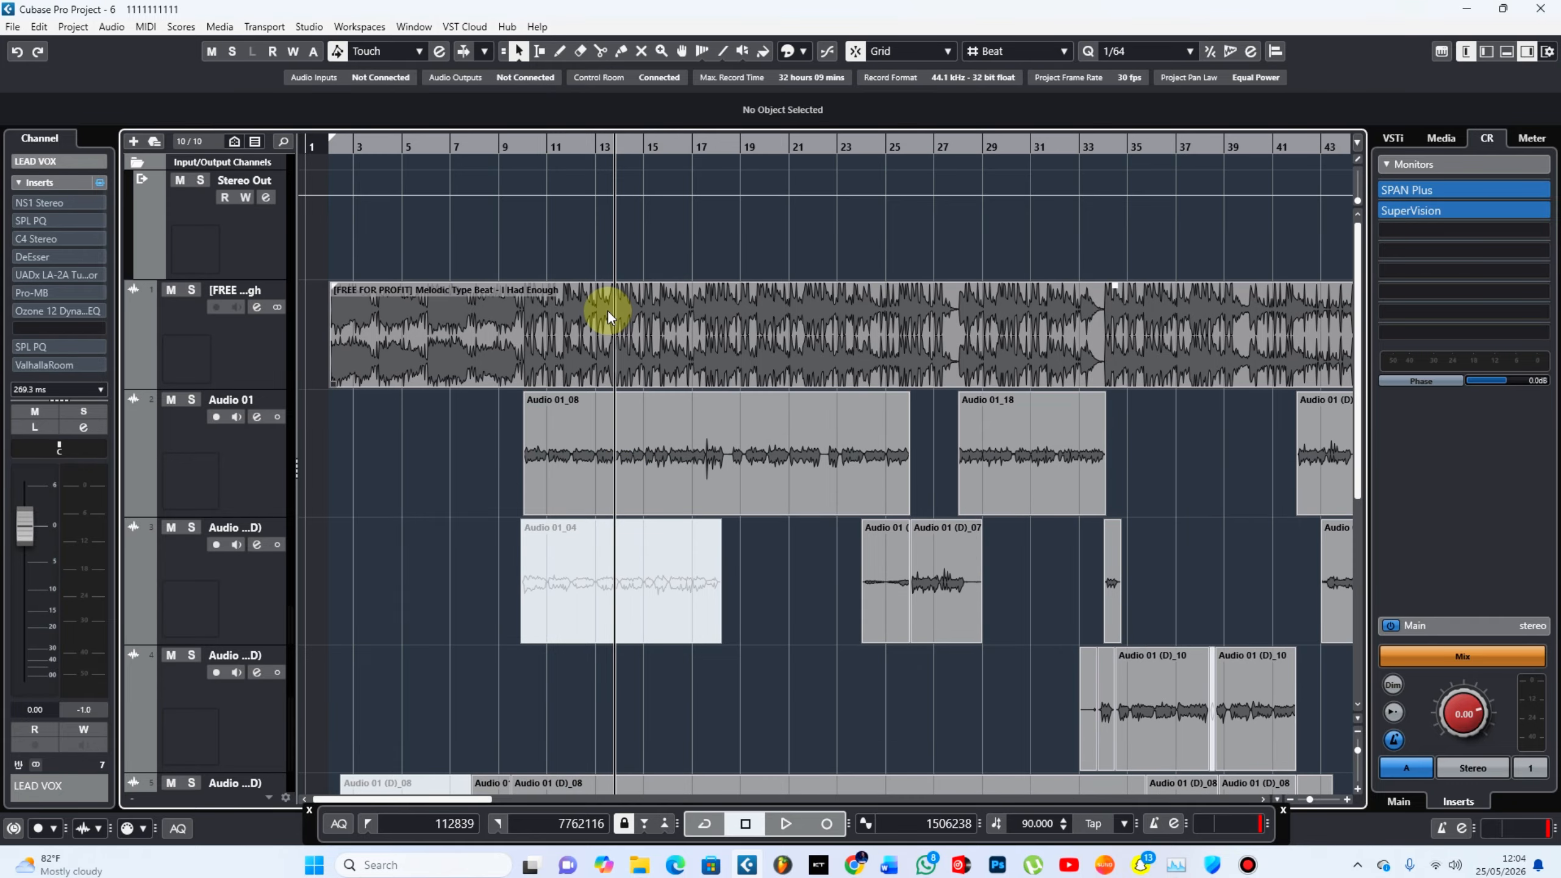
click(522, 146)
click(191, 399)
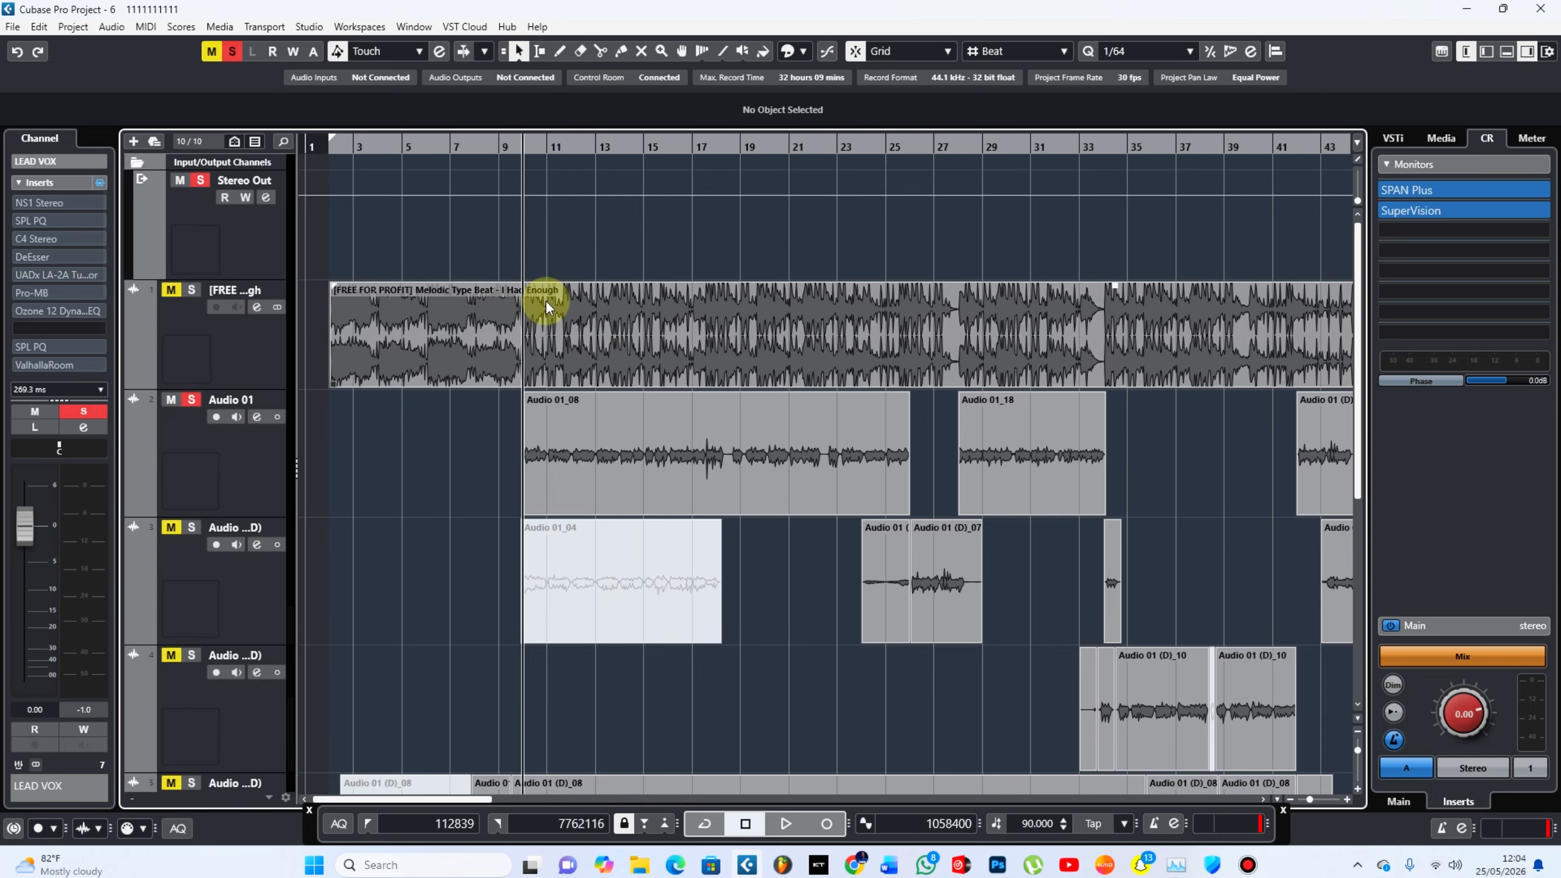
Step: Play the soloed vocal, and audition it with the NS1 Stereo noise suppressor enabled on LEAD VOX
key(space)
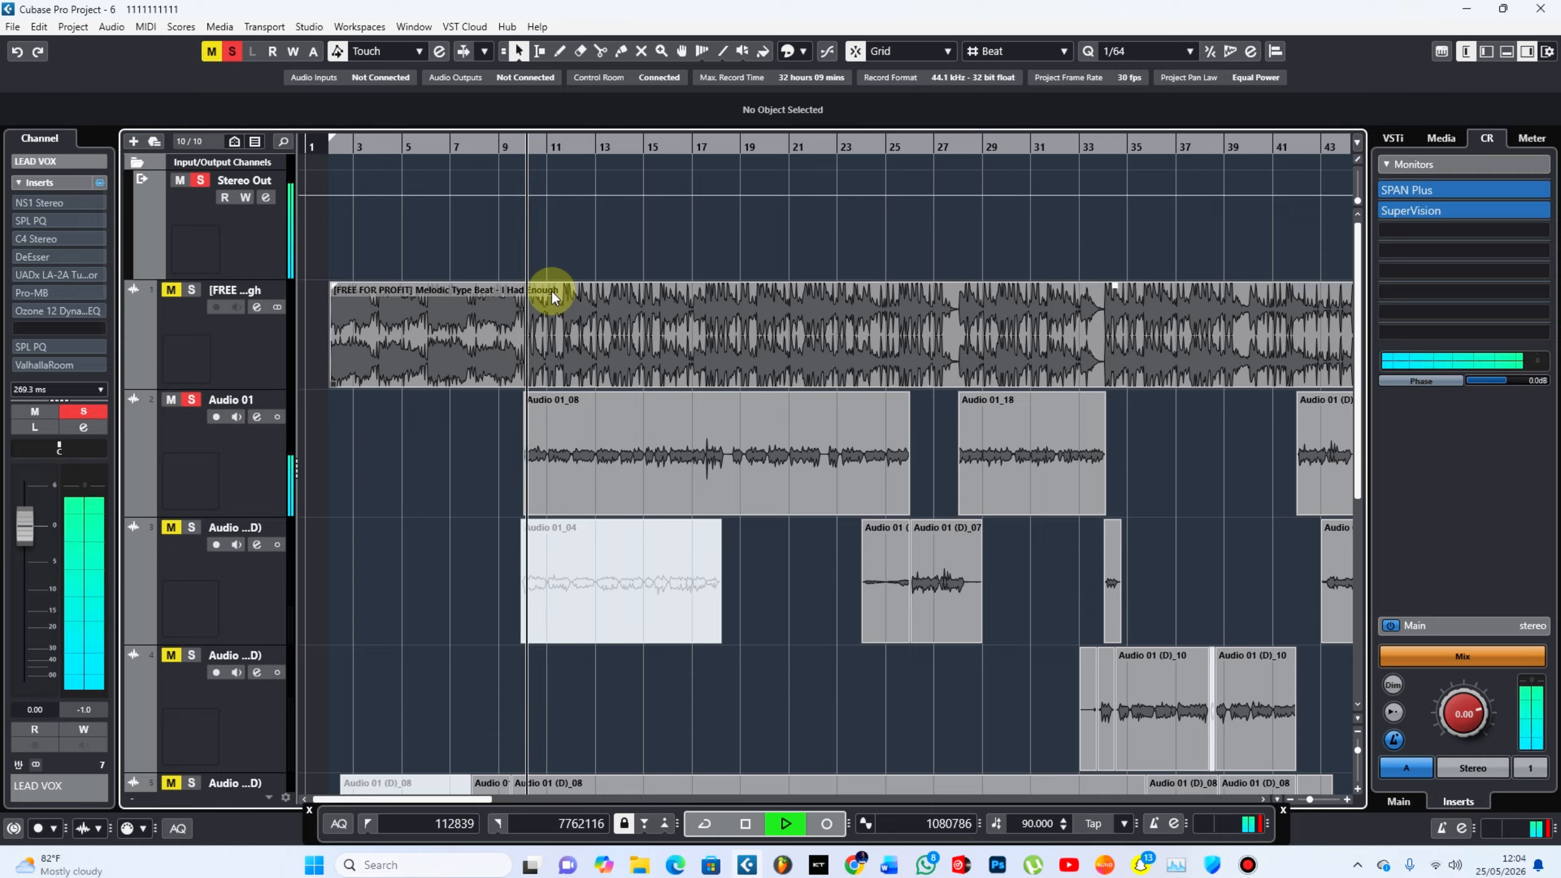
key(space)
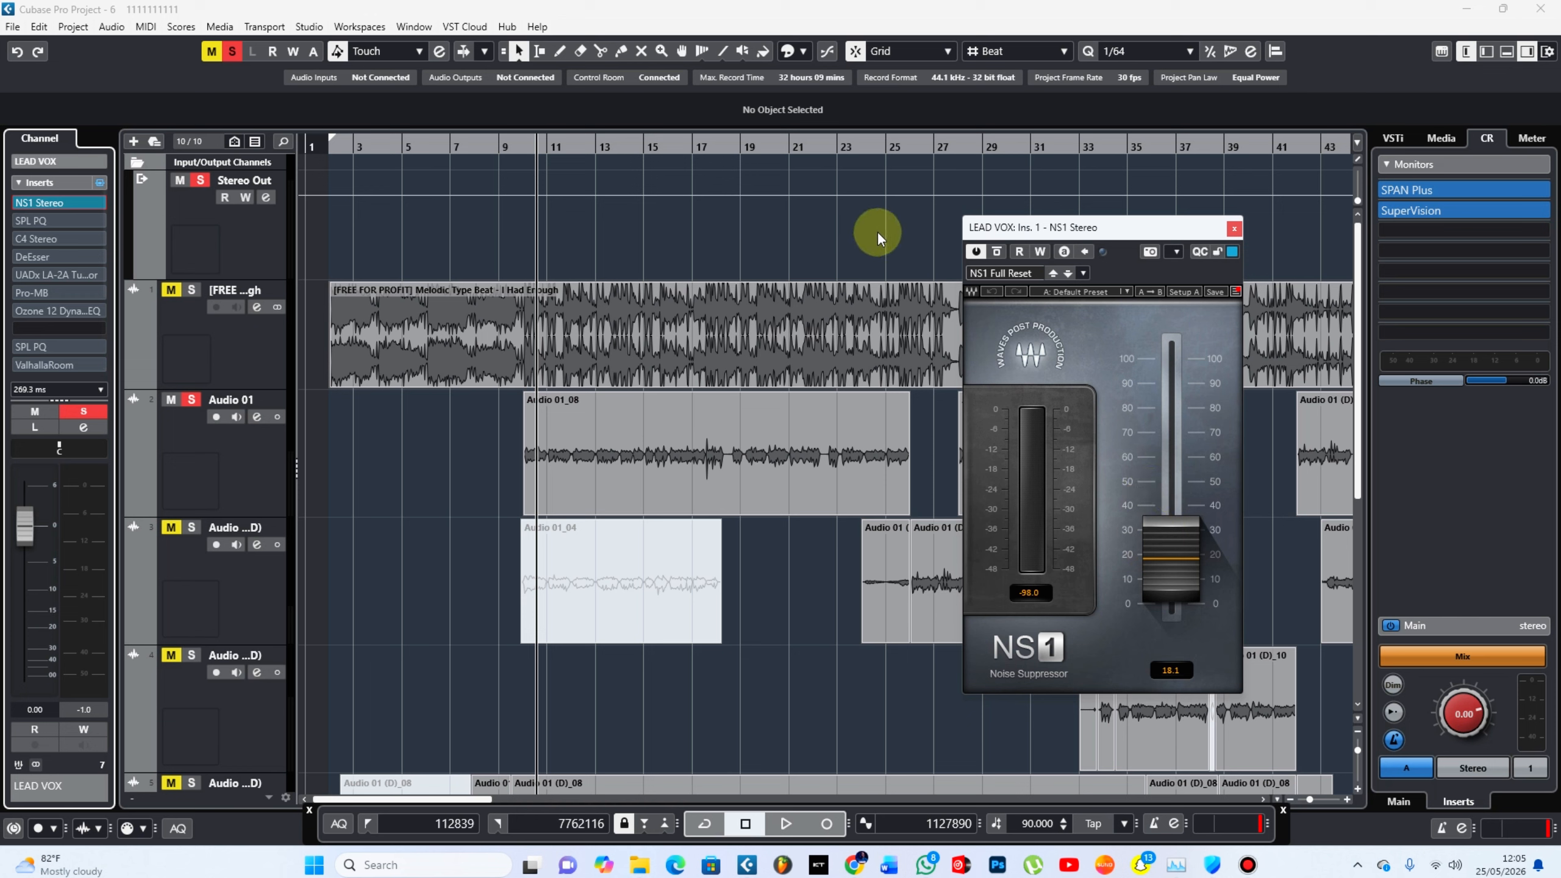
key(space)
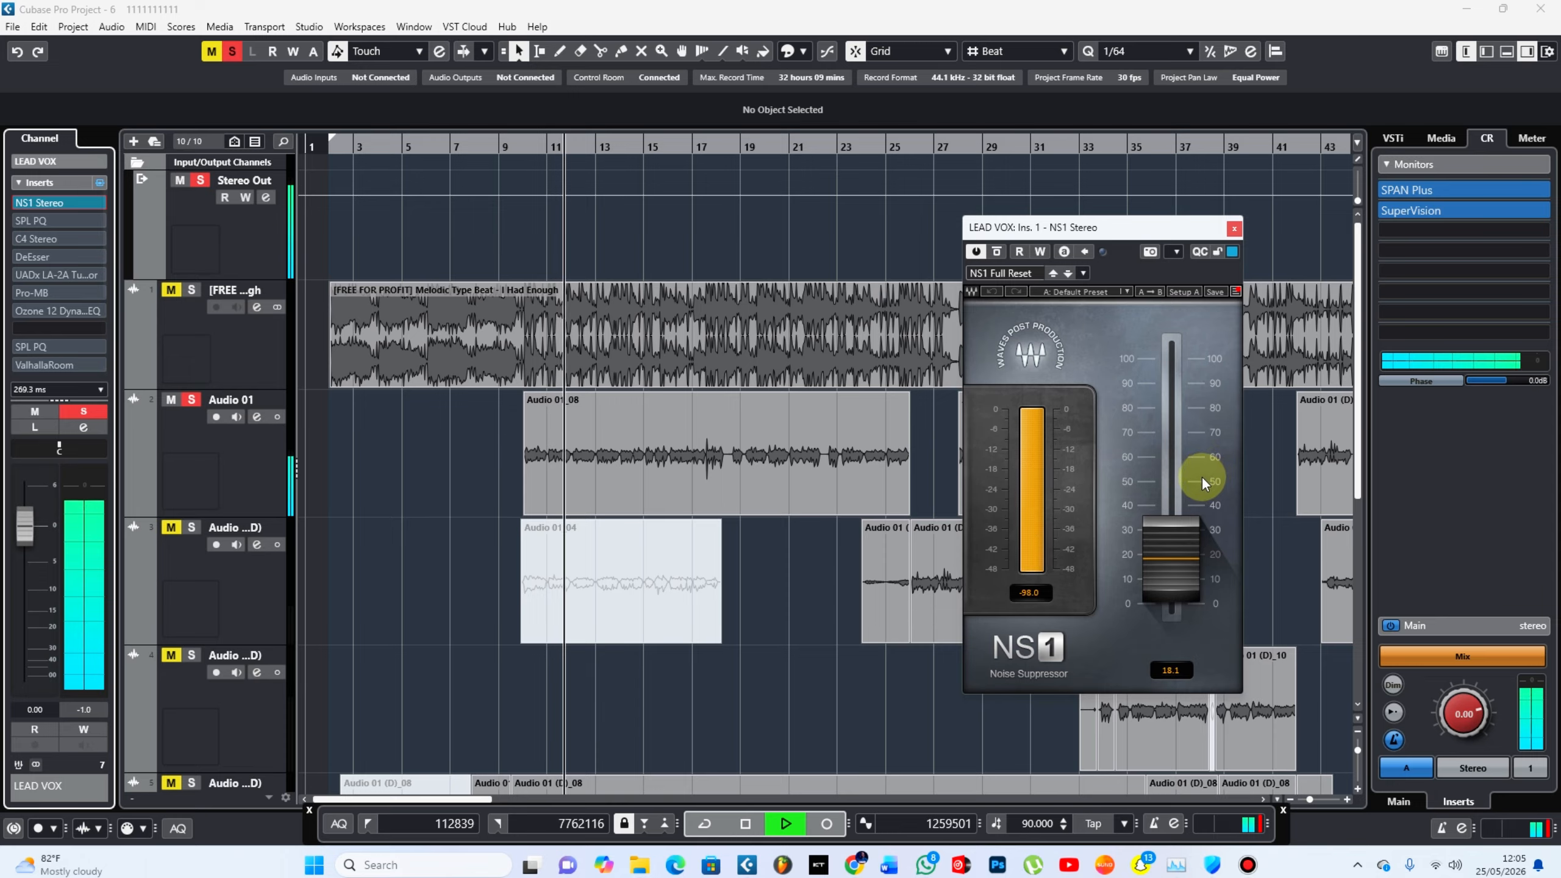
key(space)
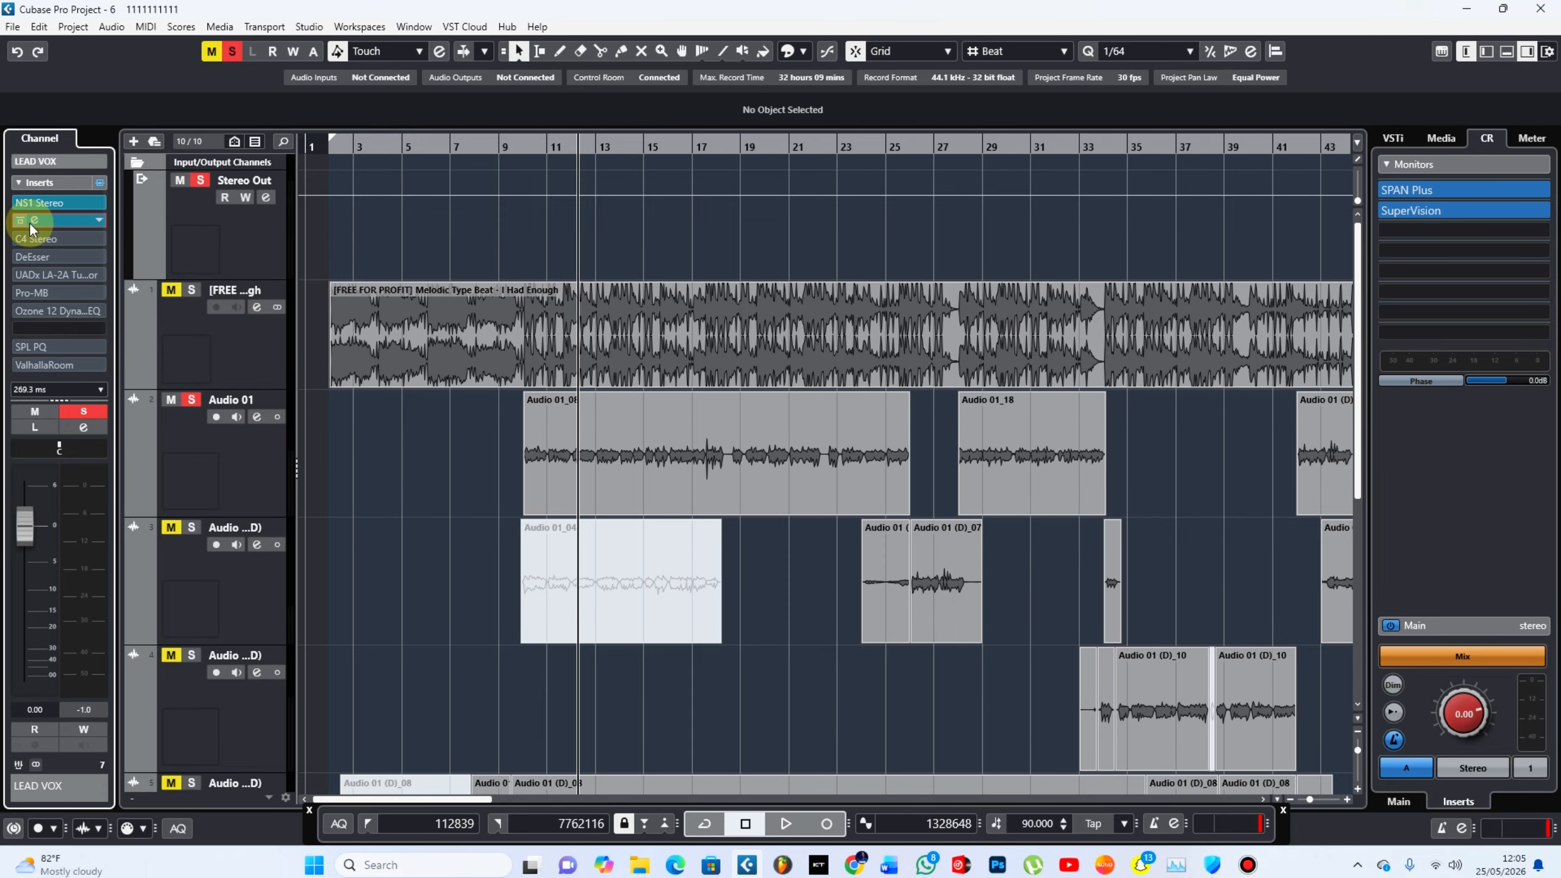
Step: Enable the first SPL PQ equalizer on LEAD VOX and compare the vocal with it bypassed and active
click(24, 221)
click(49, 223)
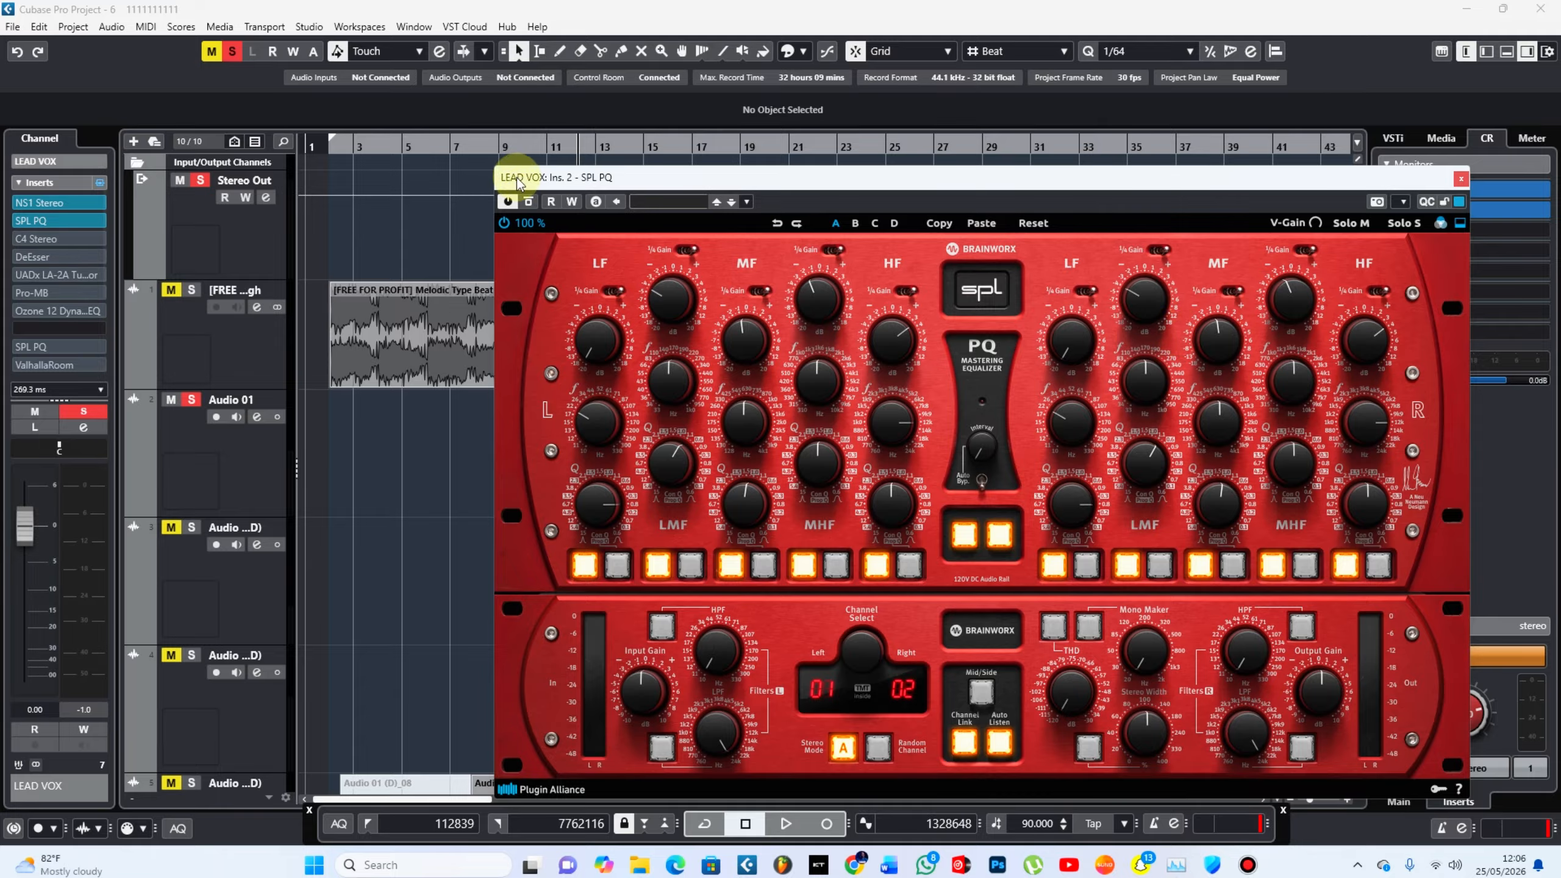
click(508, 201)
key(space)
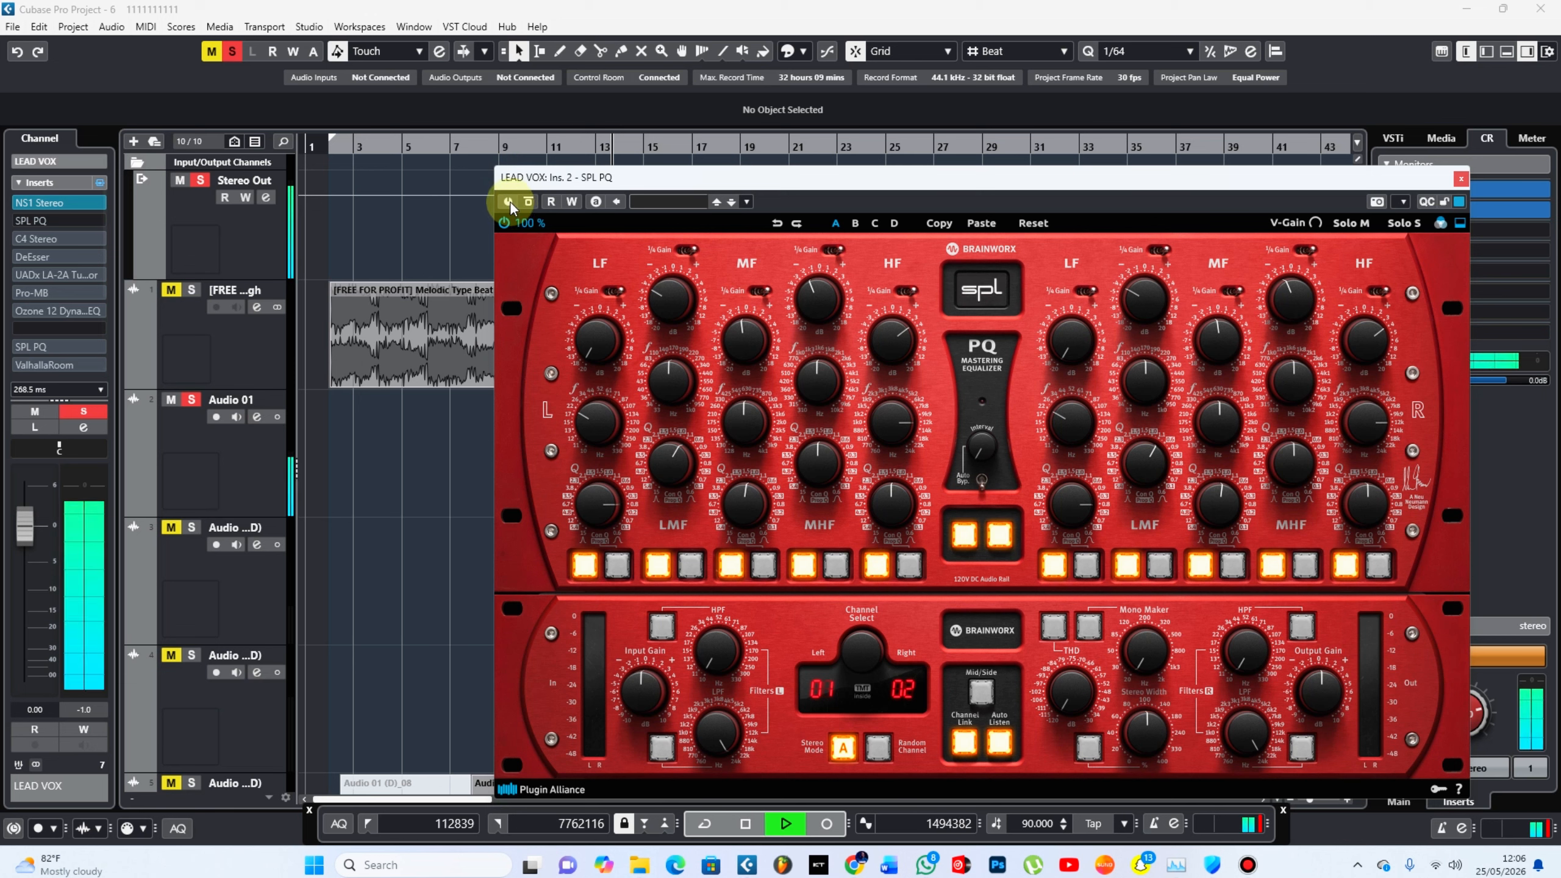
click(509, 201)
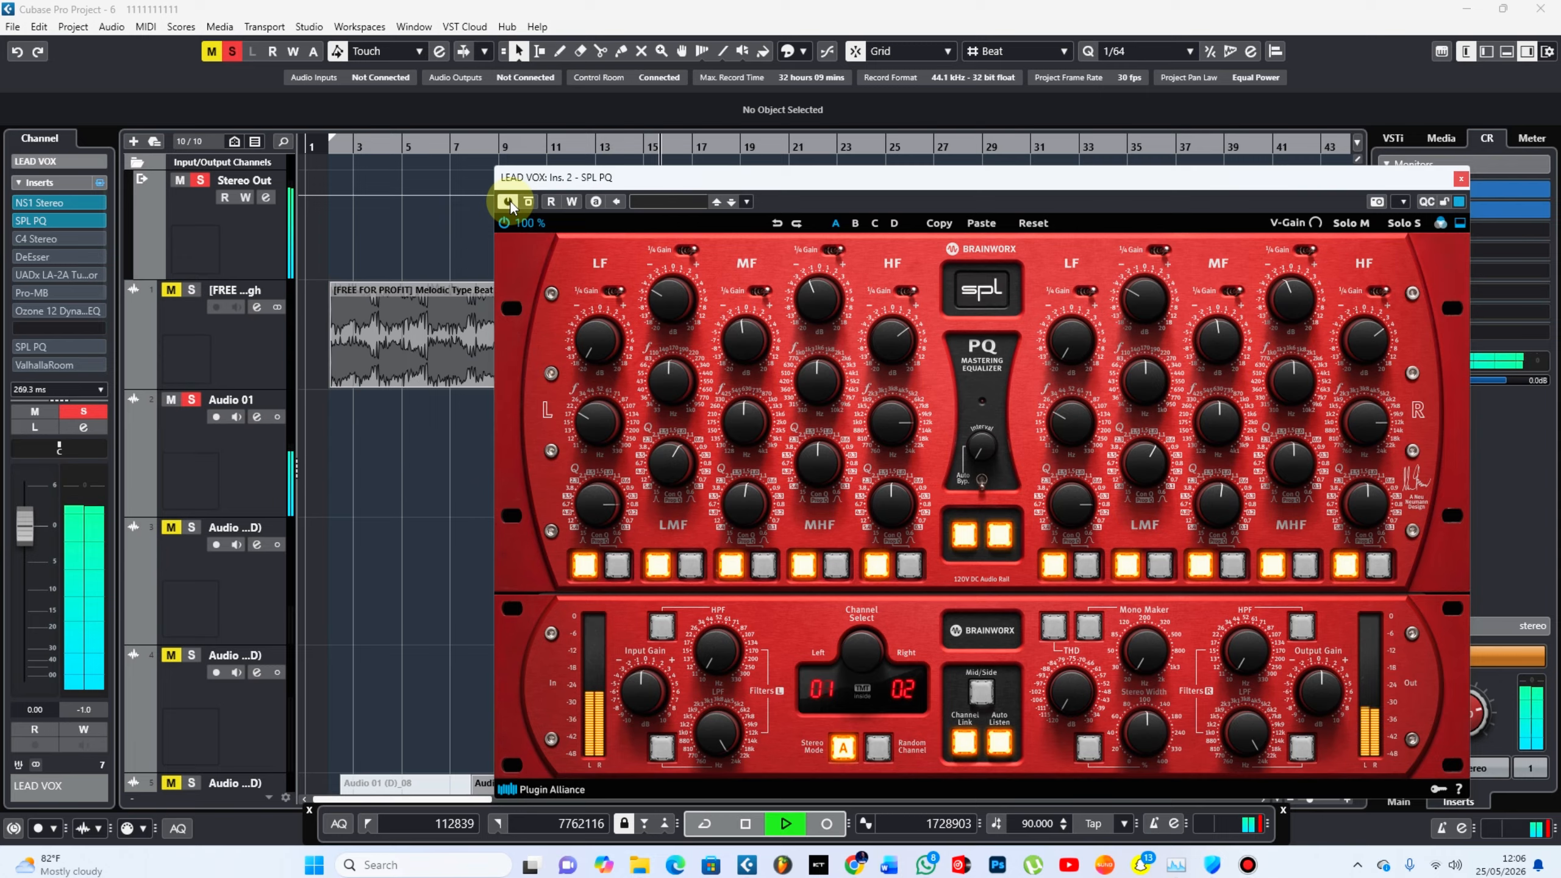
key(space)
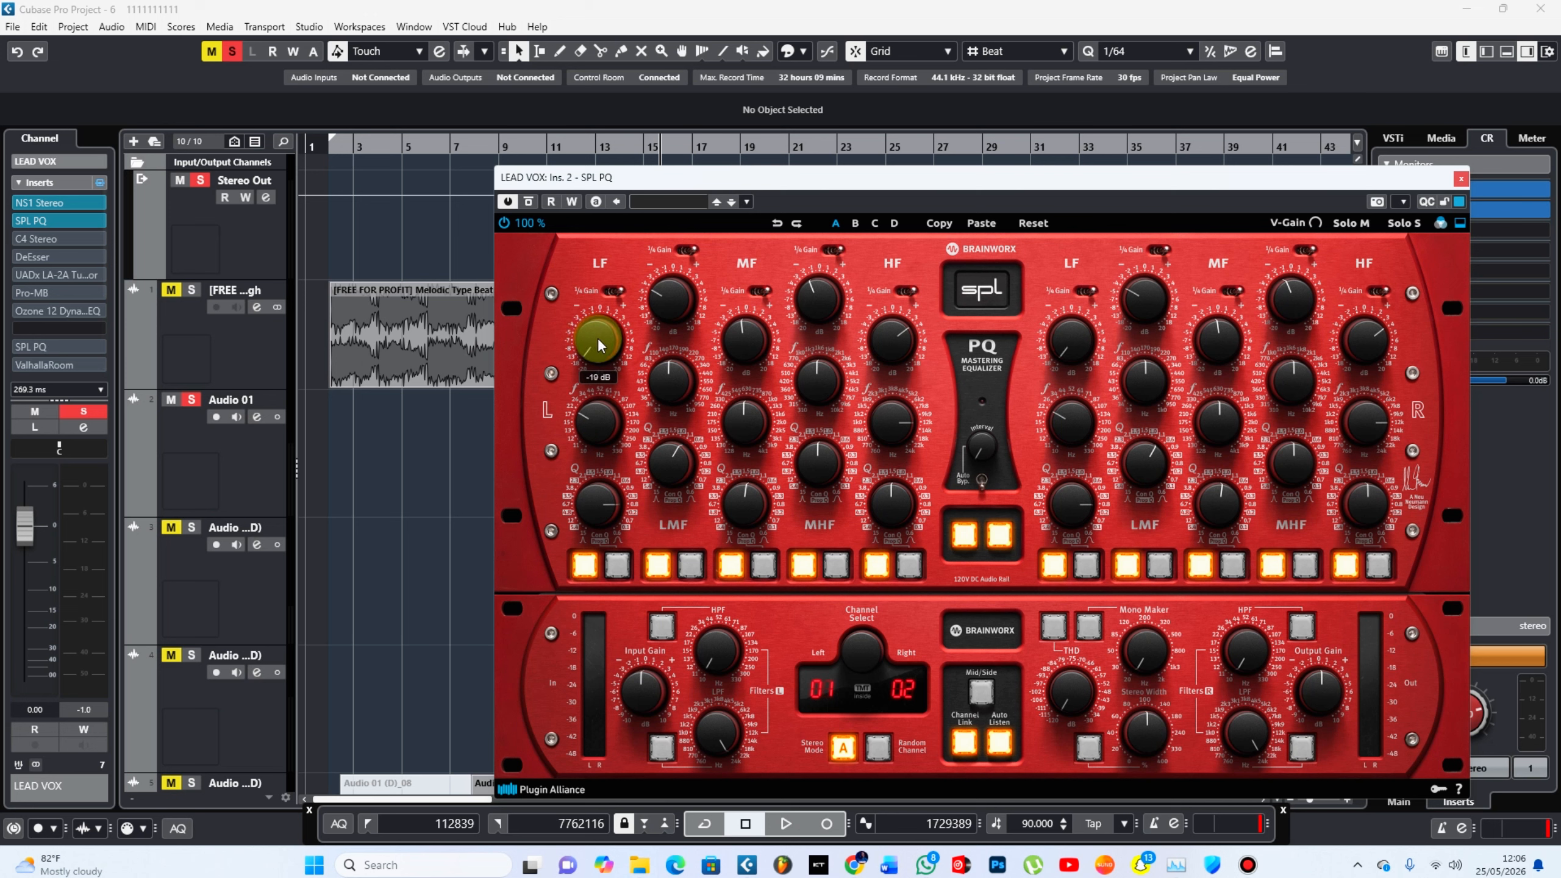
Step: Sweep the SPL PQ's LMF gain down to -20 dB and back up while the soloed vocal plays from just before bar 10
drag(599, 348, 603, 357)
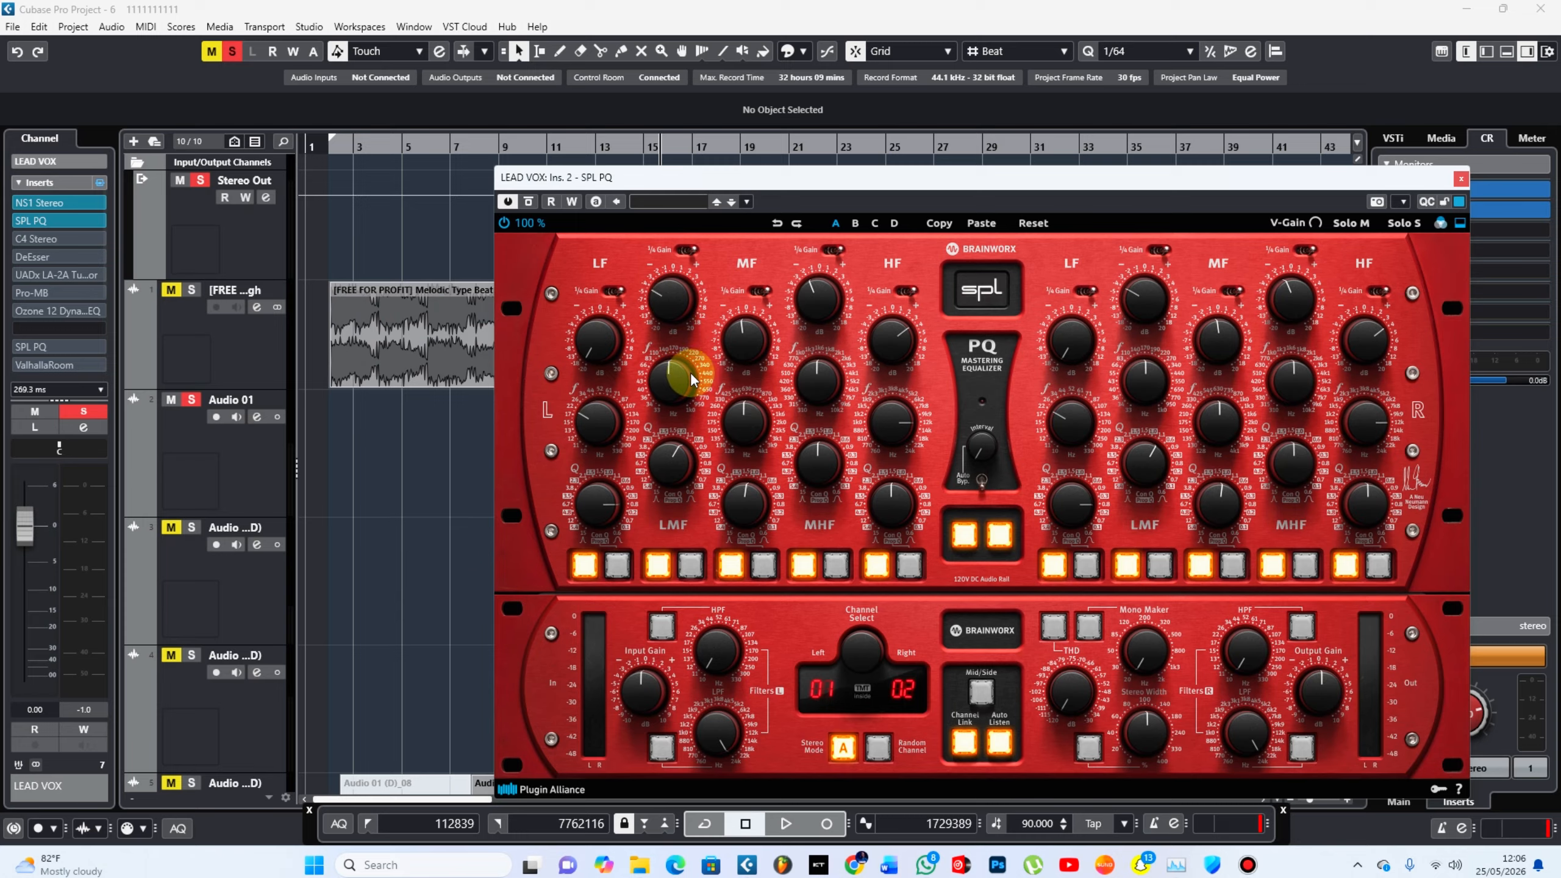
mouse_move(682, 373)
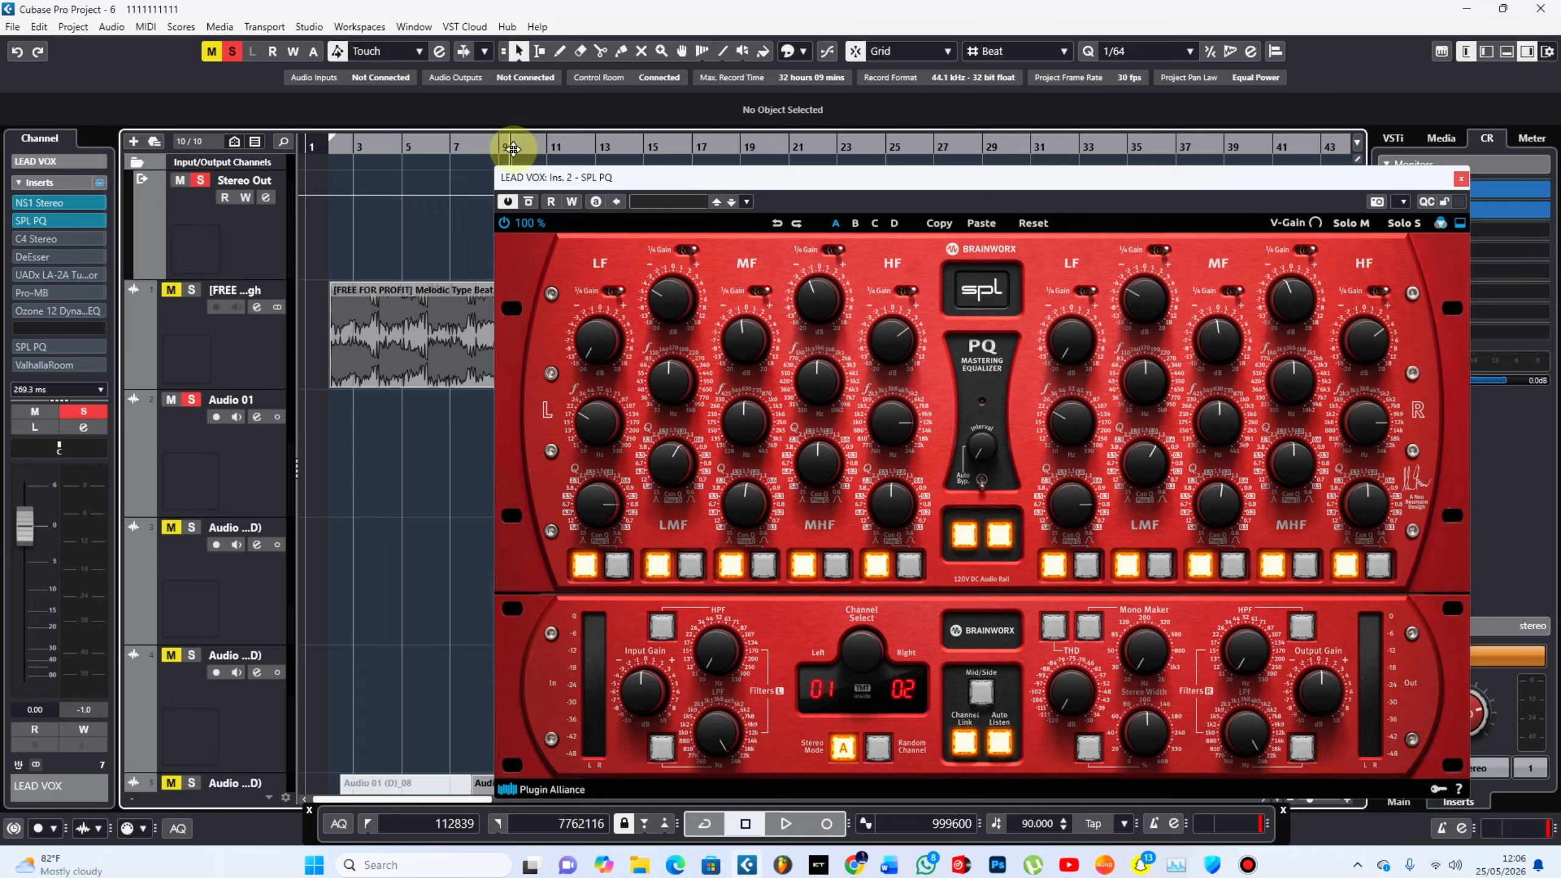
click(670, 308)
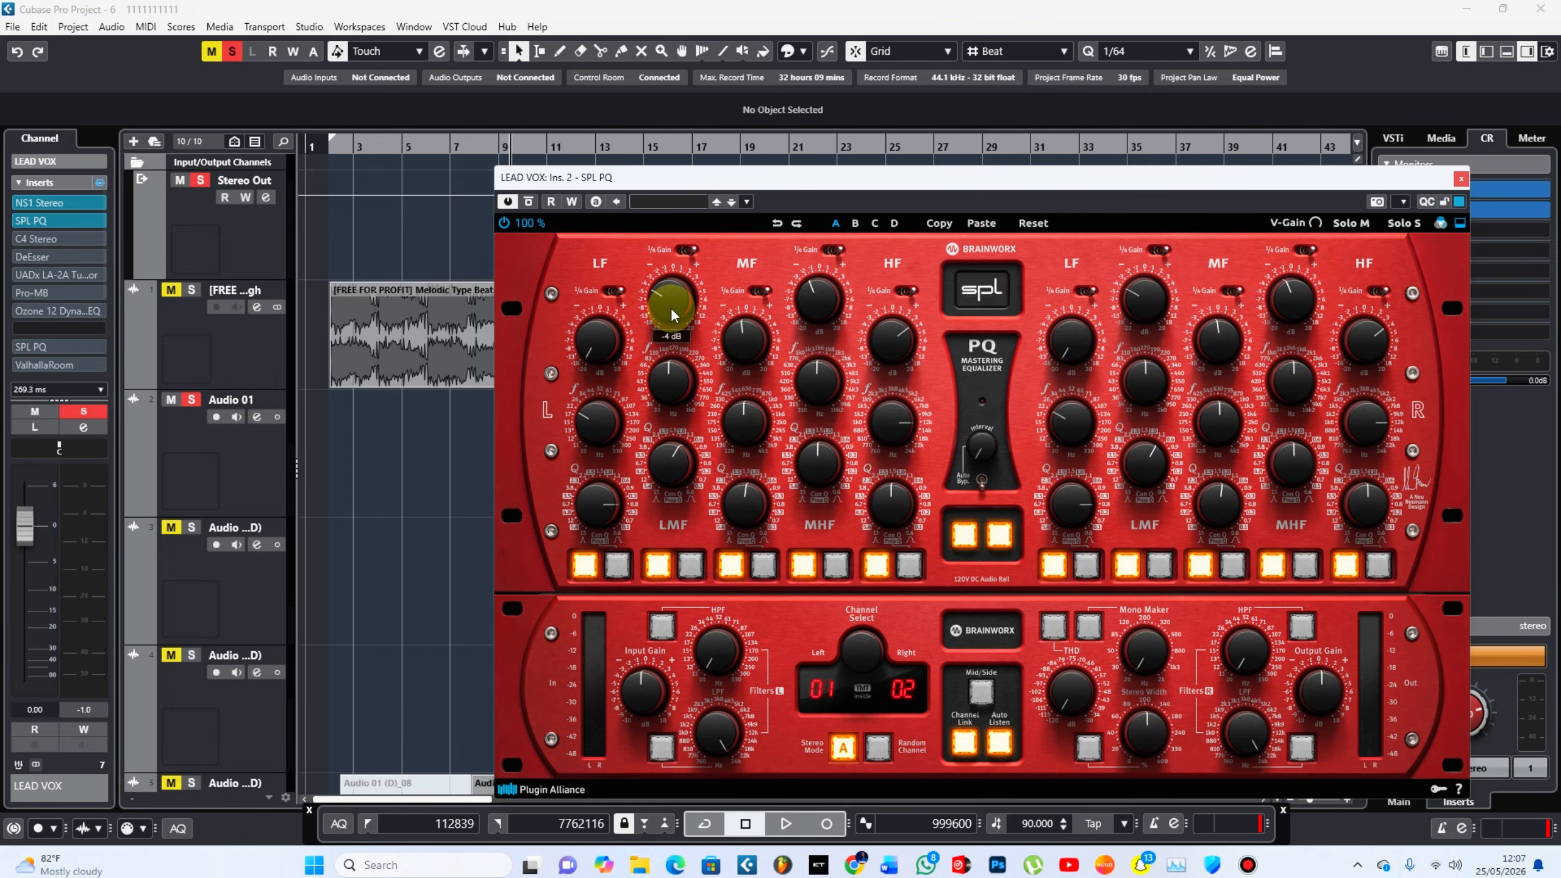
key(space)
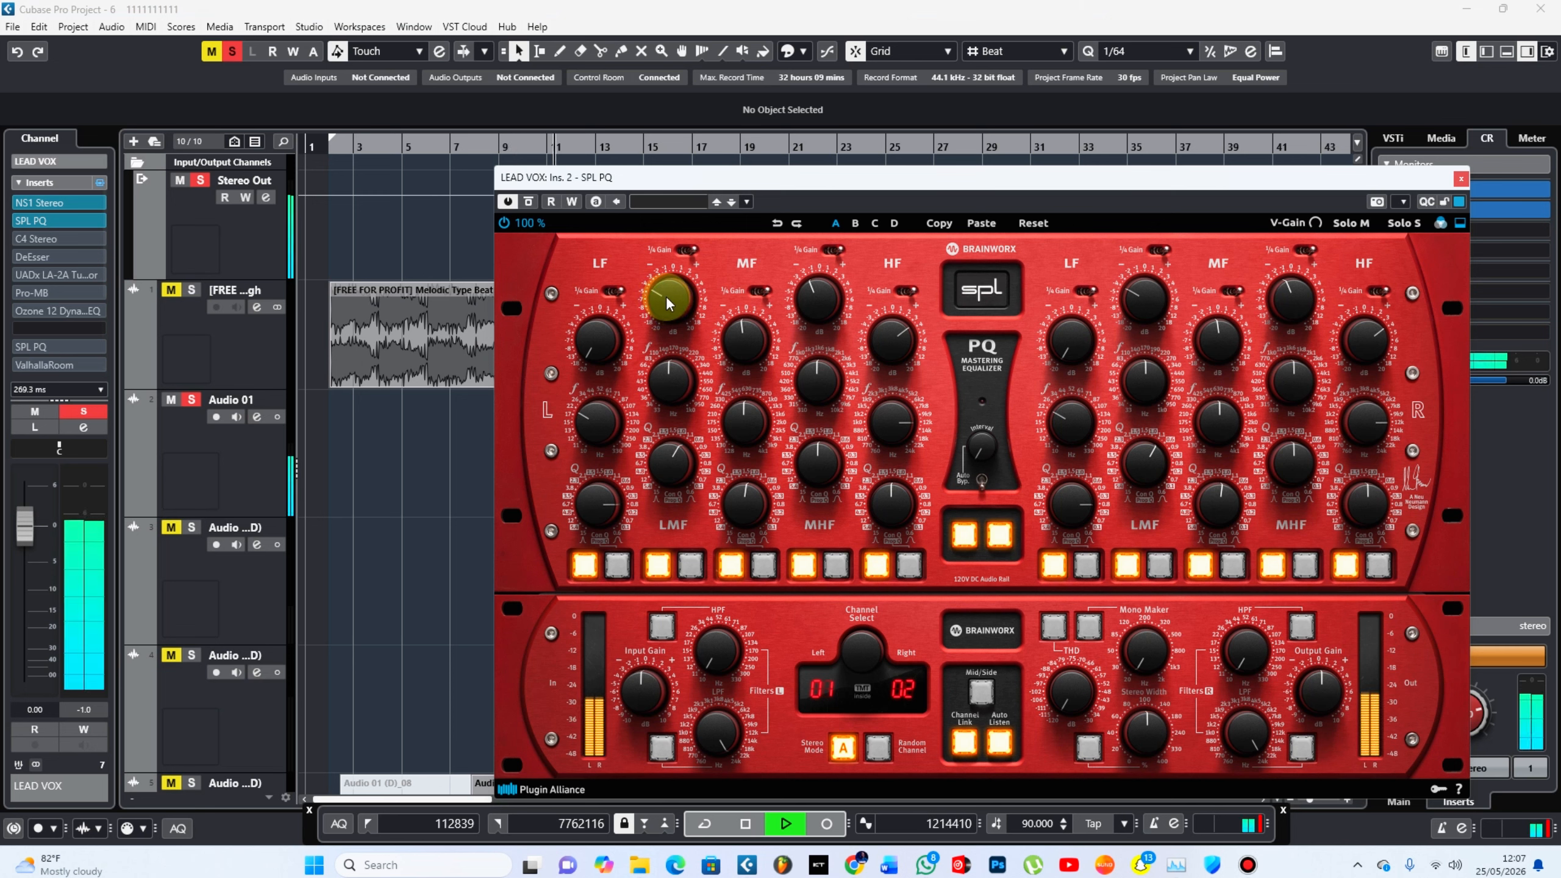
mouse_move(667, 297)
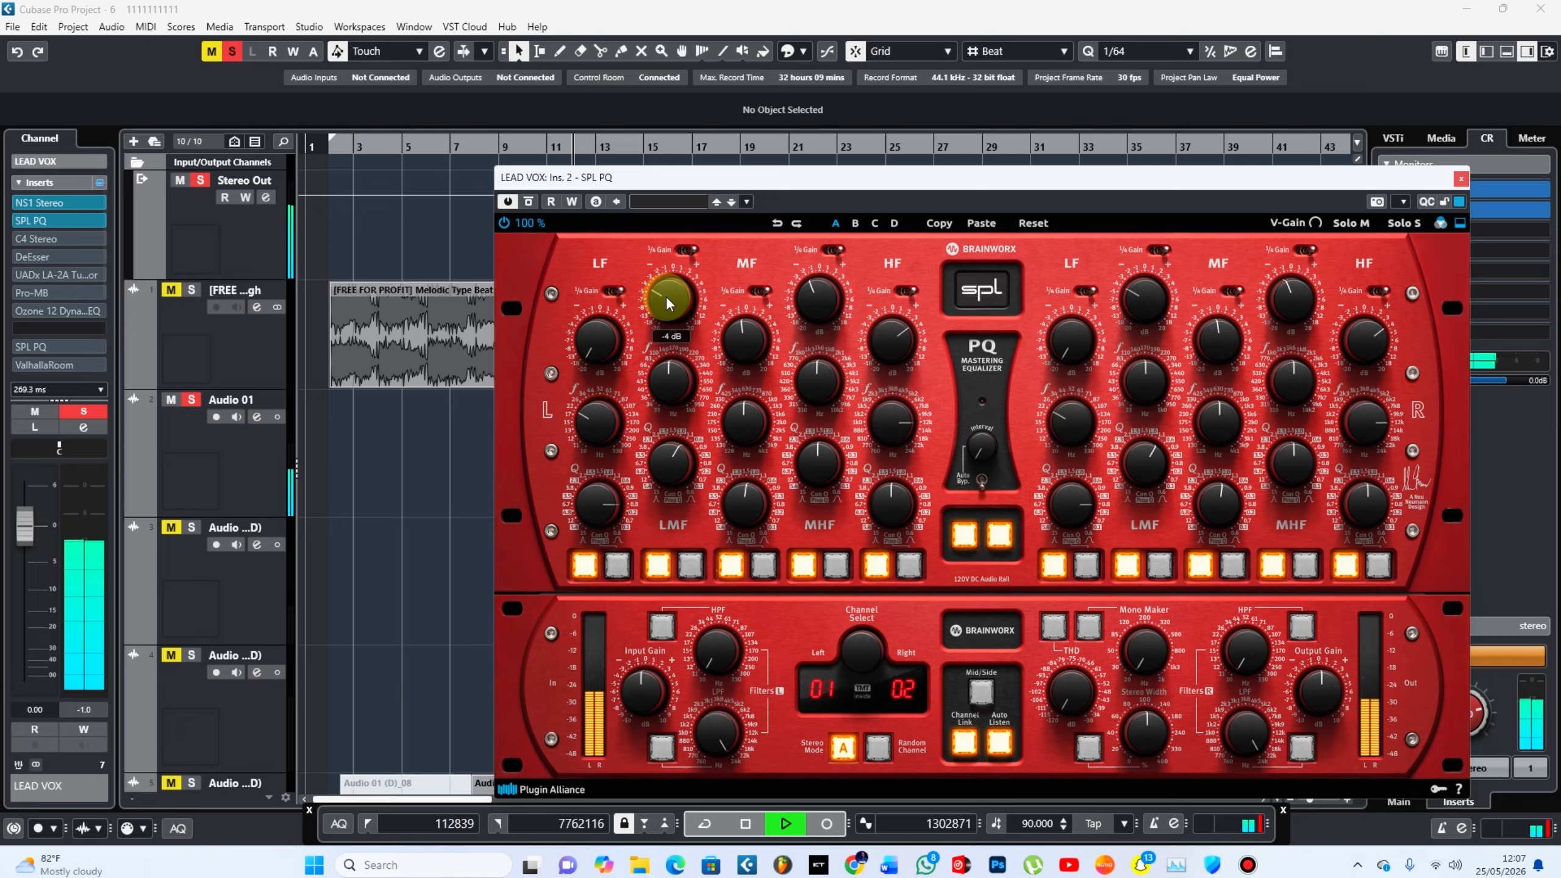
drag(665, 295, 718, 441)
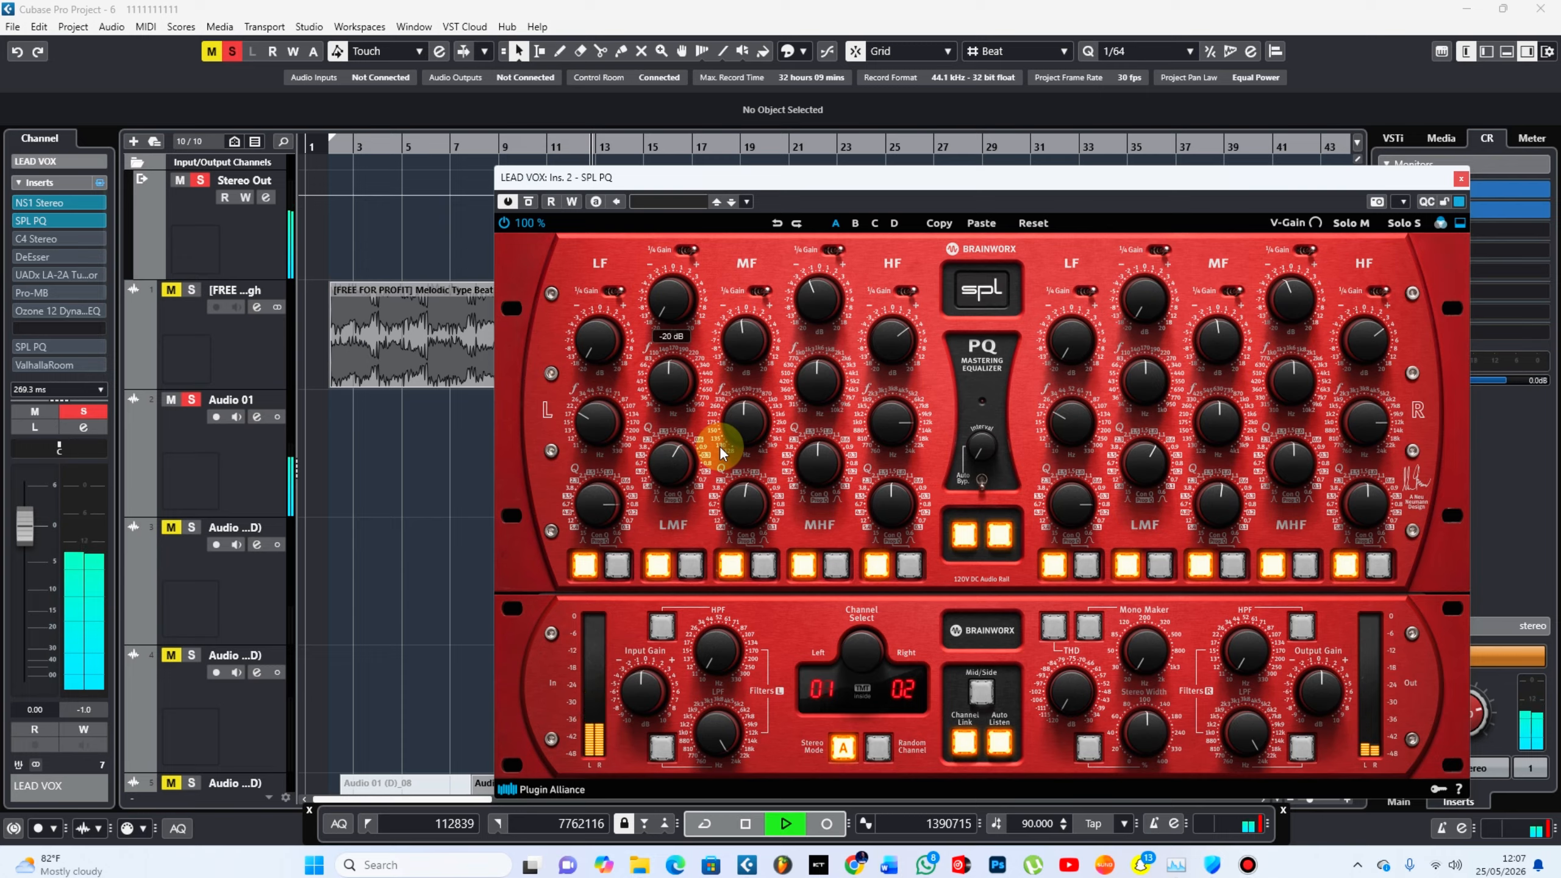
drag(721, 451, 666, 231)
mouse_move(669, 330)
mouse_down()
mouse_move(669, 345)
mouse_move(673, 327)
mouse_up()
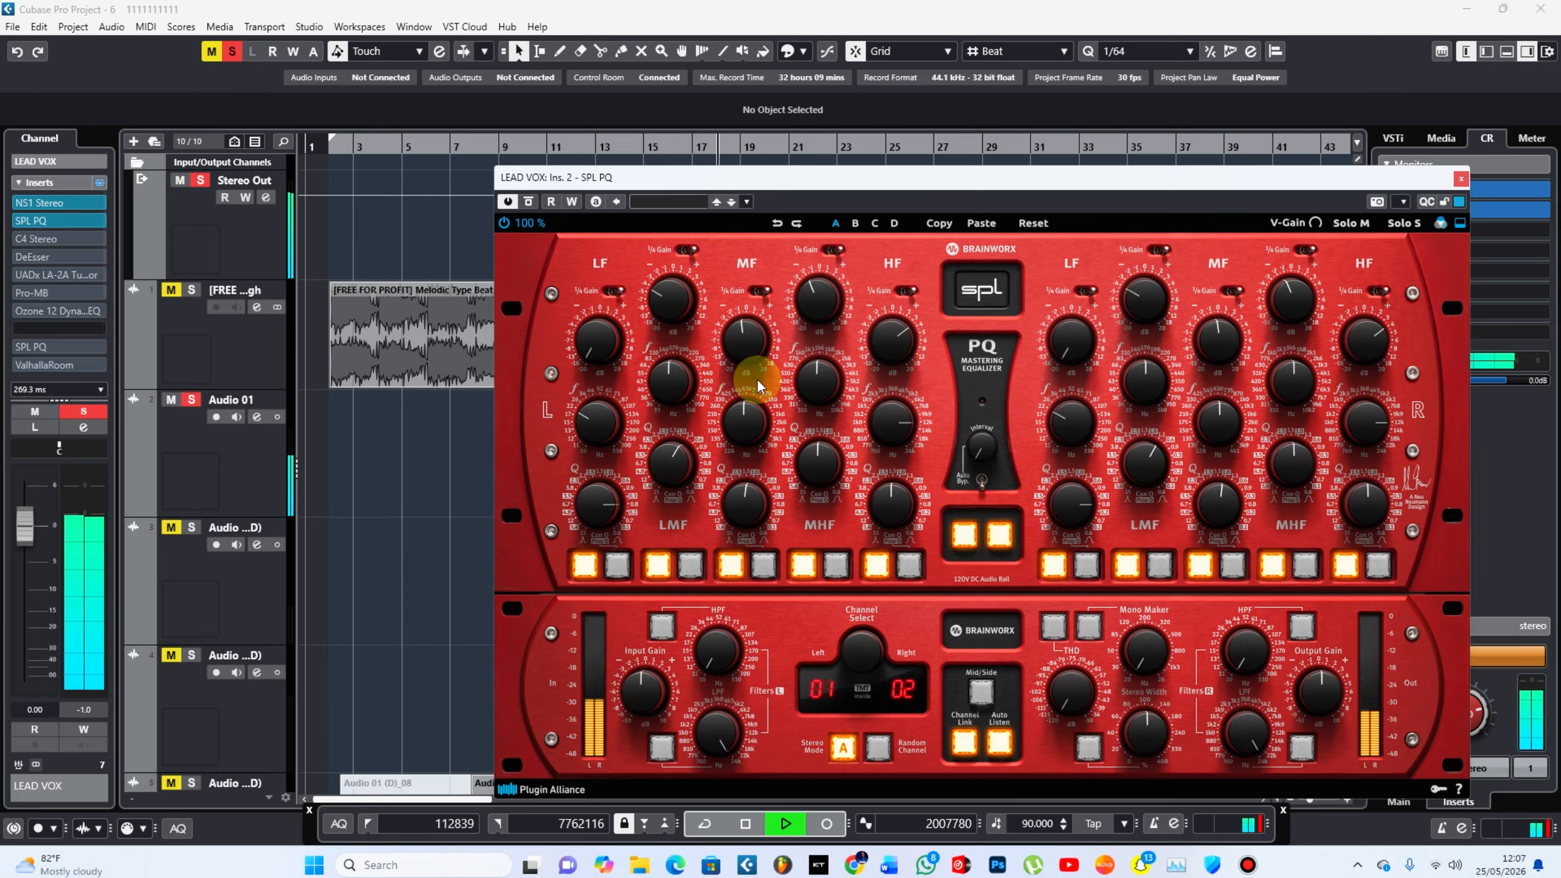
key(space)
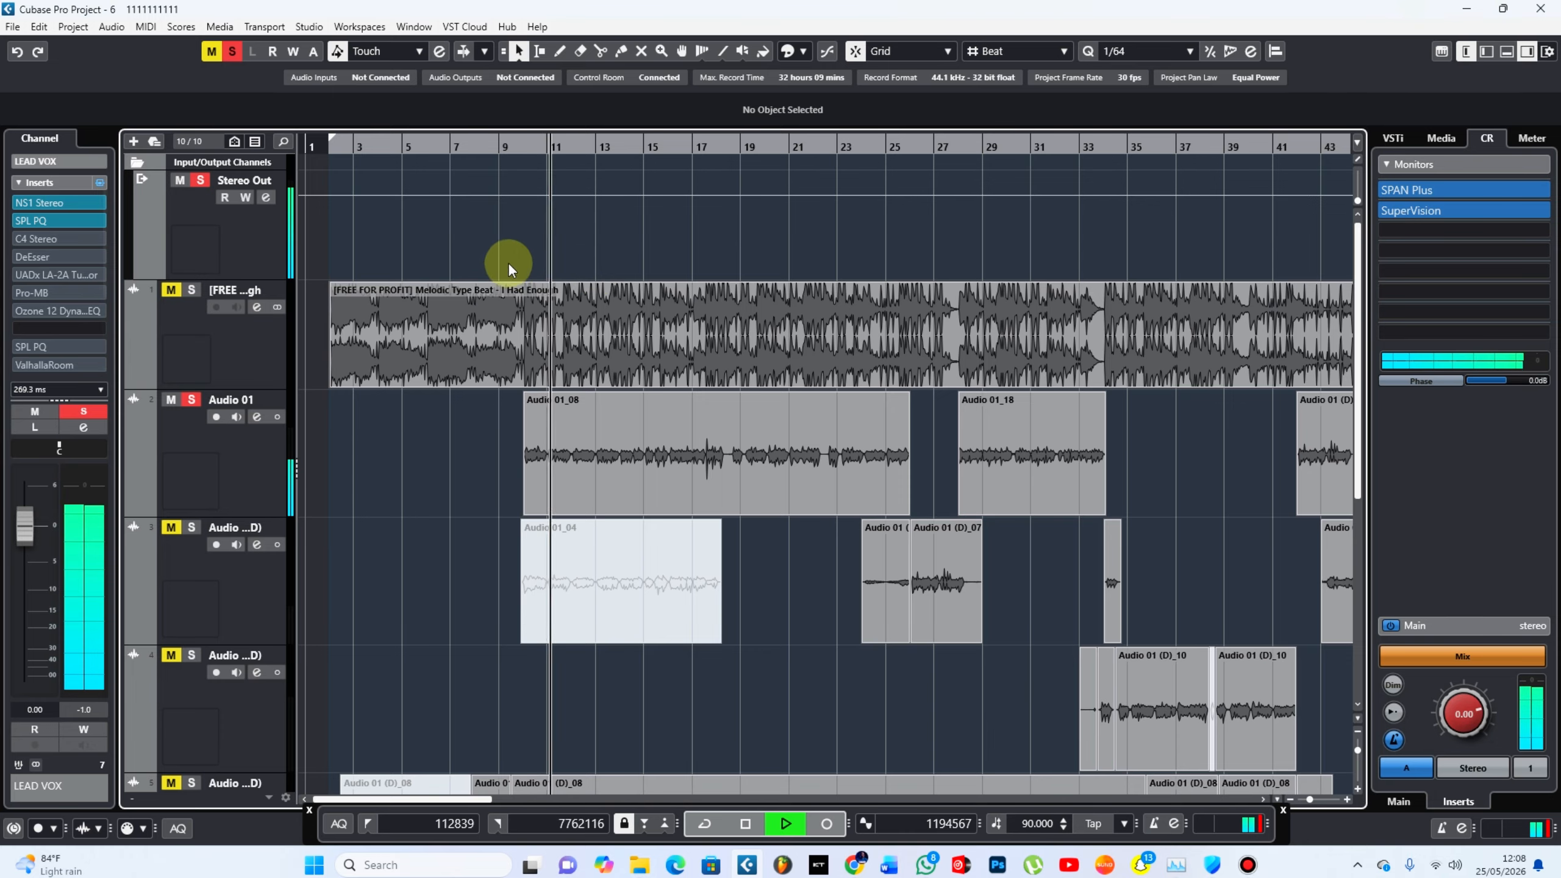
Step: Enable the C4 Stereo multiband processor on LEAD VOX and compare the vocal with it bypassed and active
key(space)
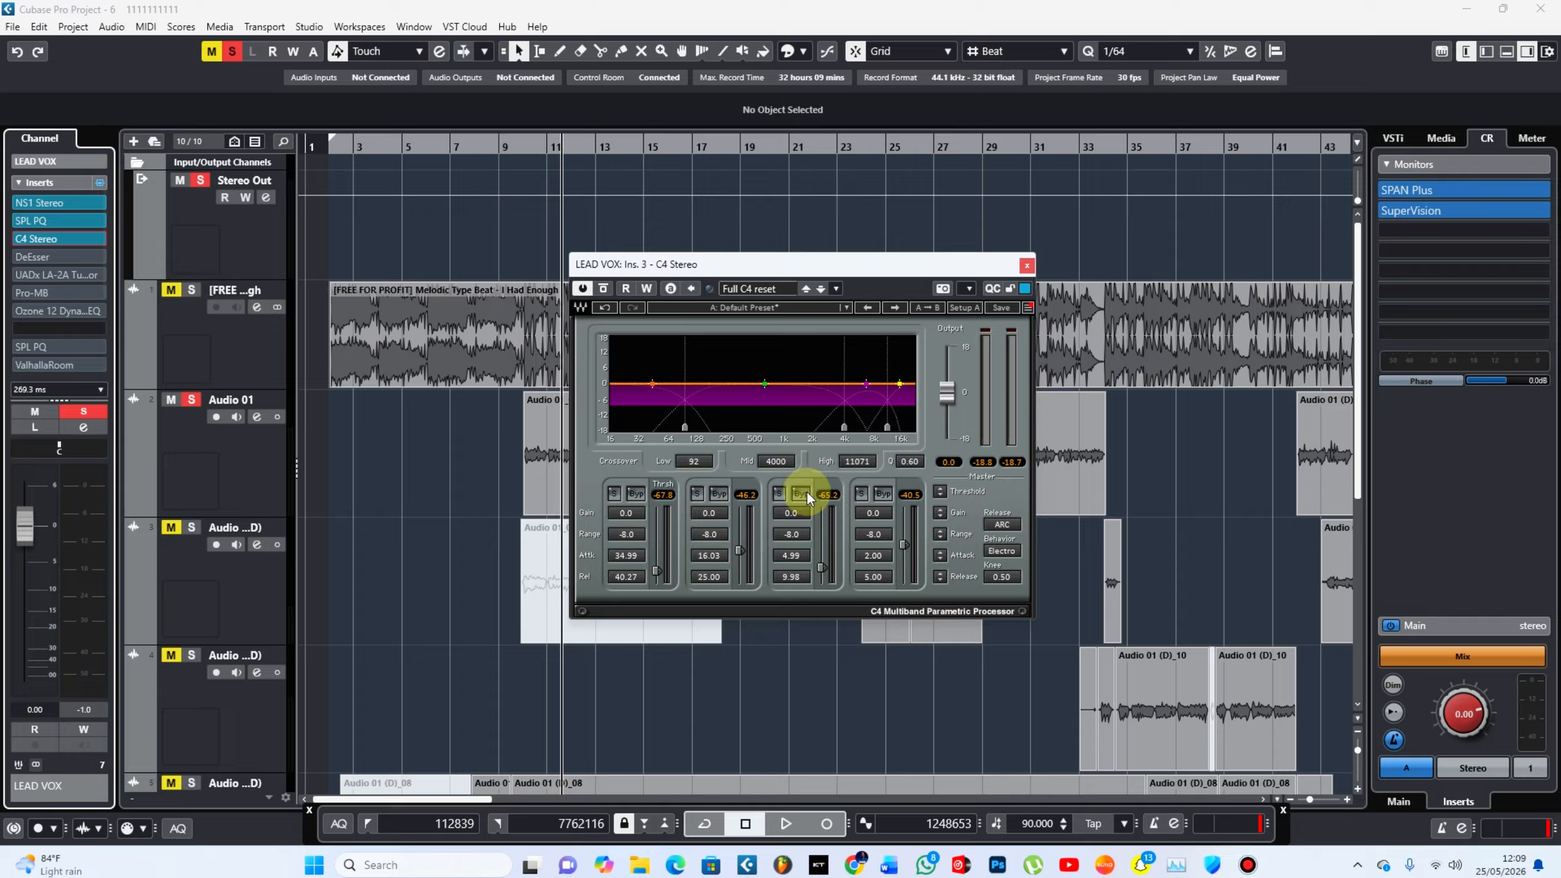
click(588, 289)
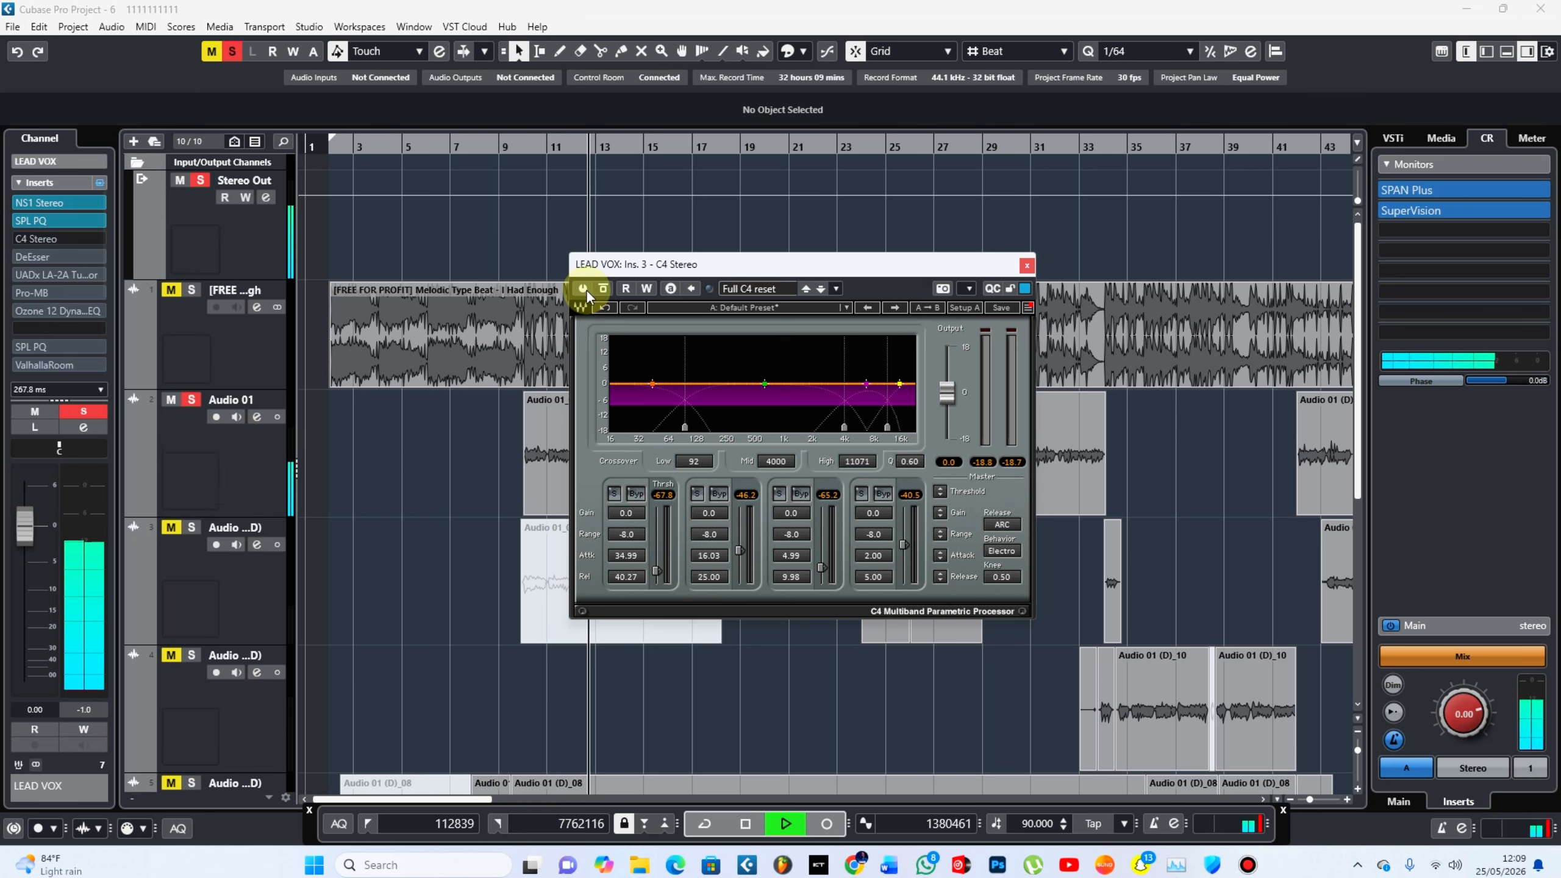
click(586, 289)
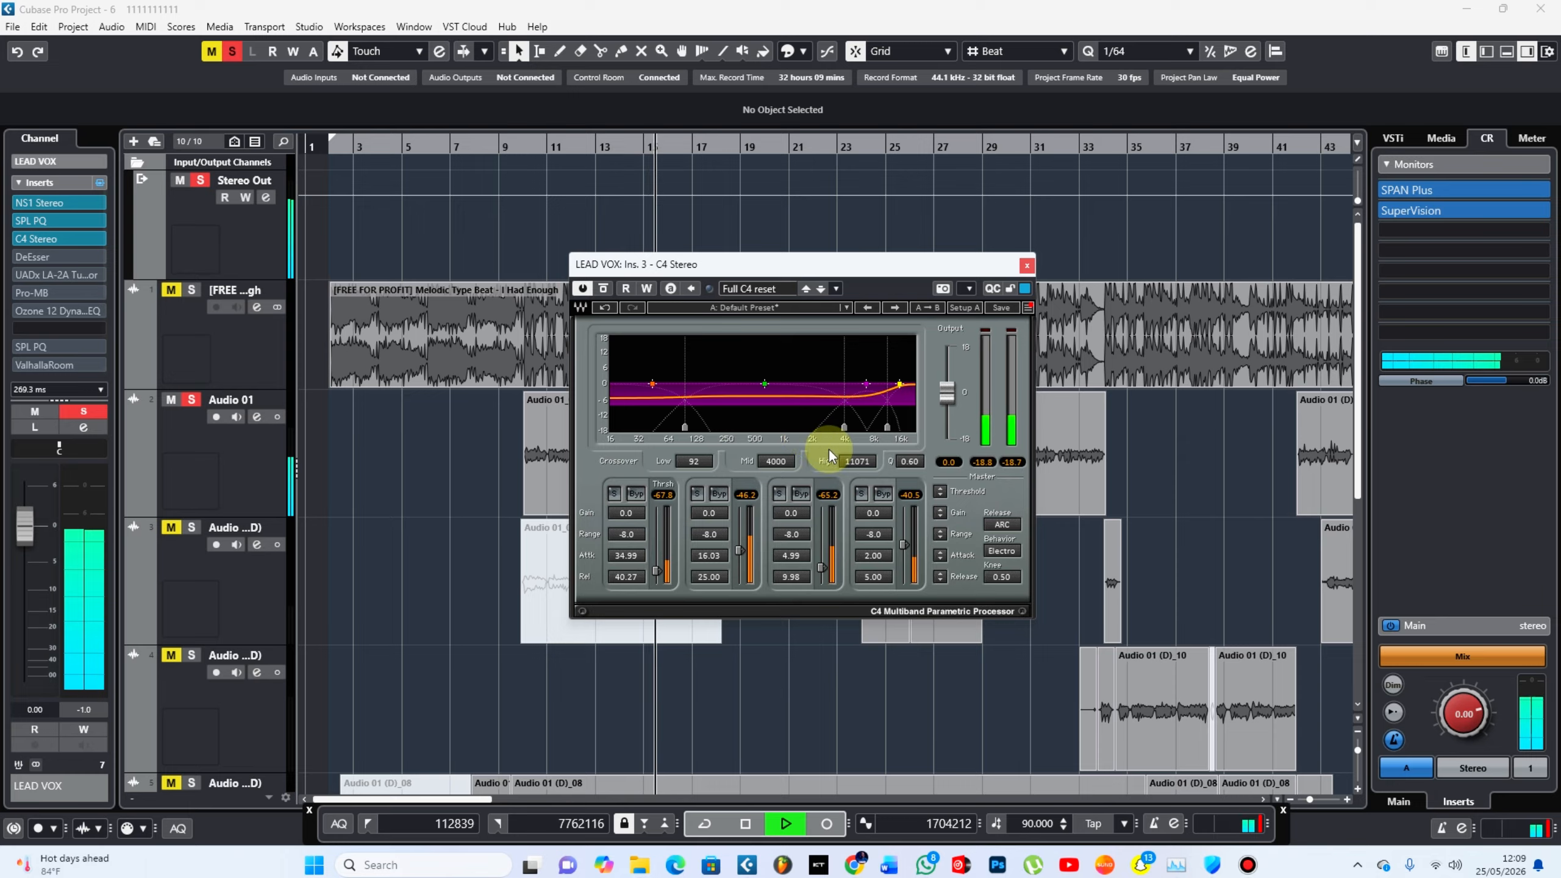
Step: Solo each of the C4's four bands in turn while the vocal plays, then close the plug-in with all bands unsoloed
key(space)
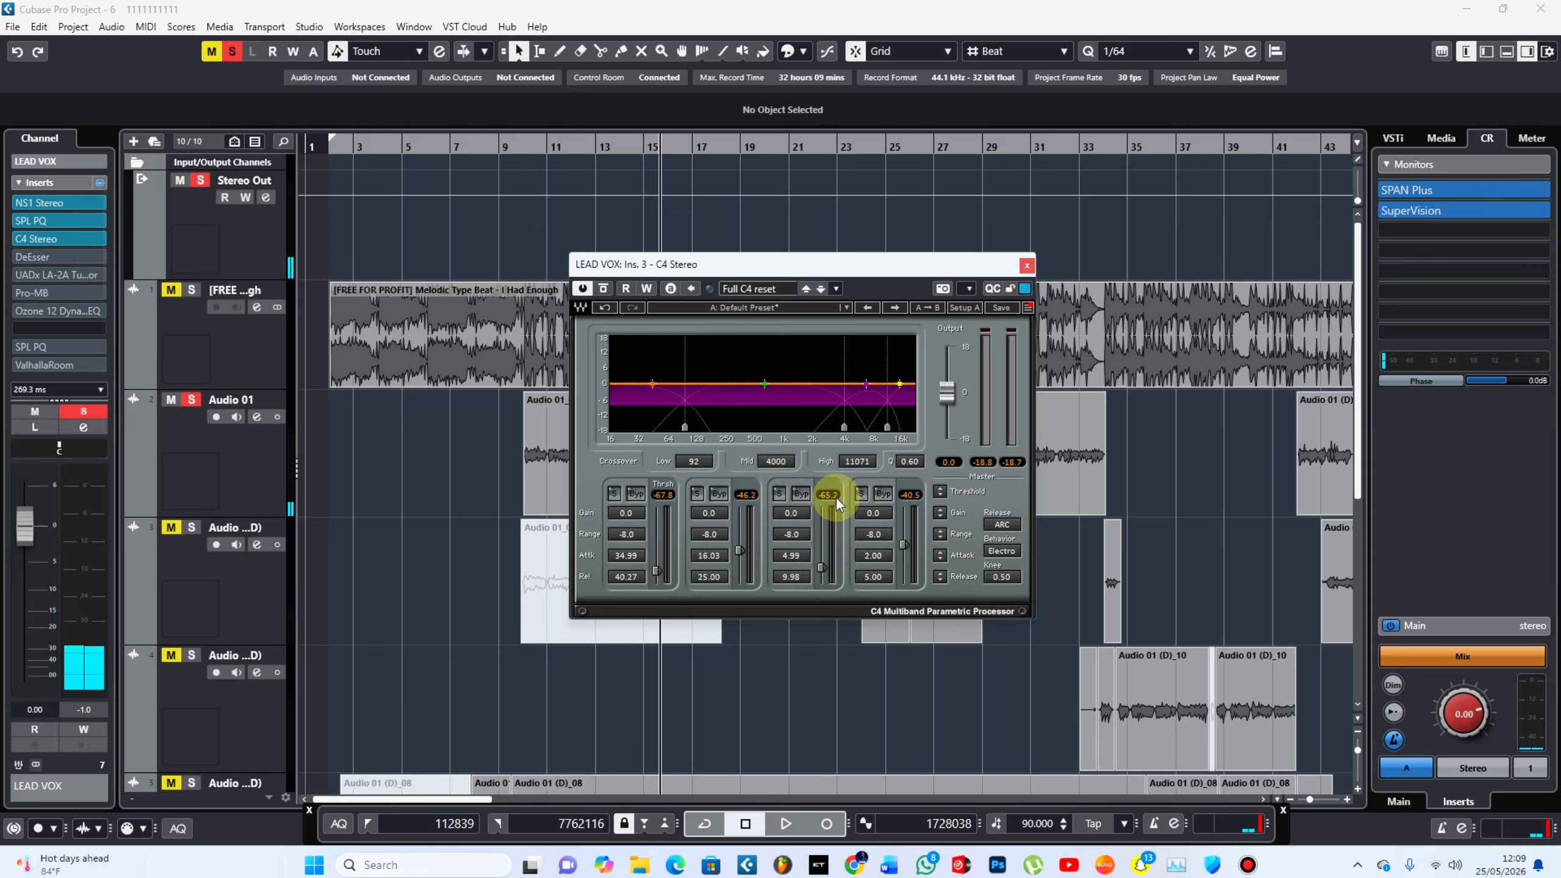
click(779, 495)
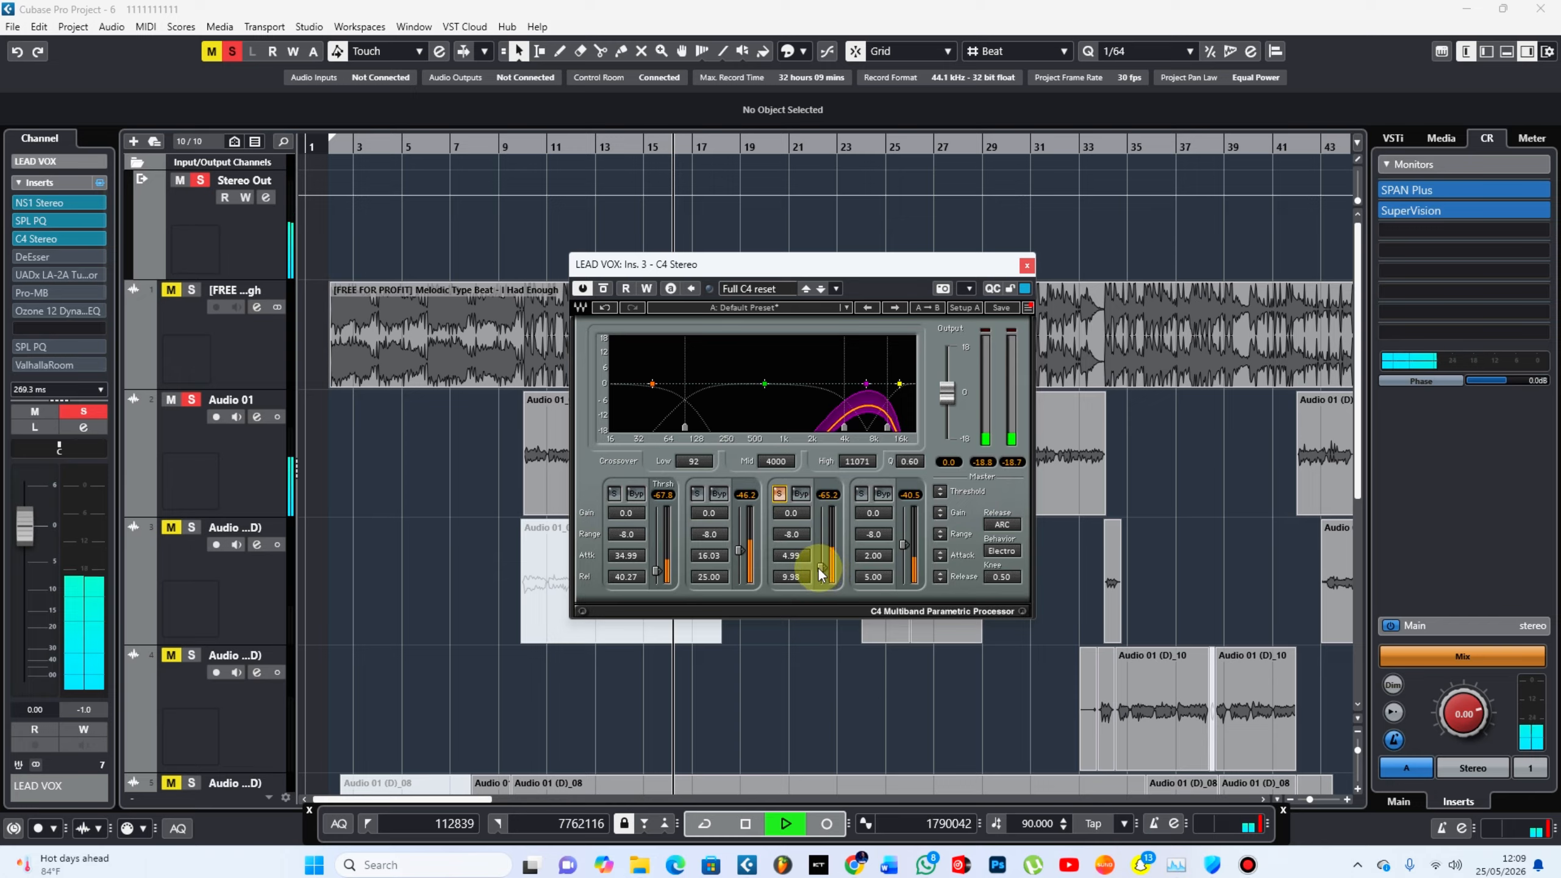
click(779, 494)
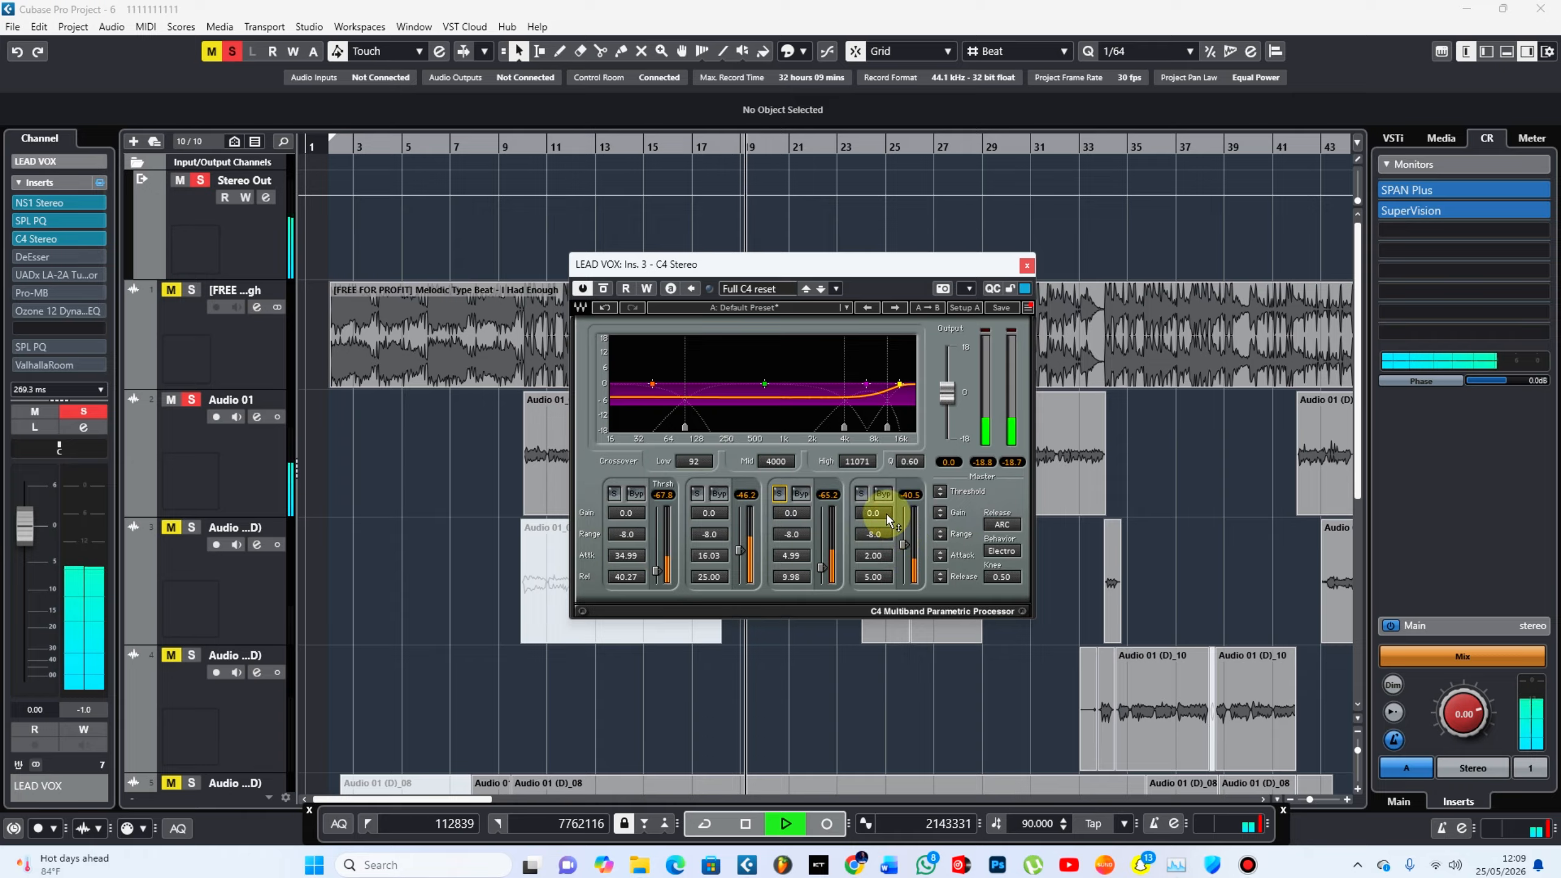
click(697, 495)
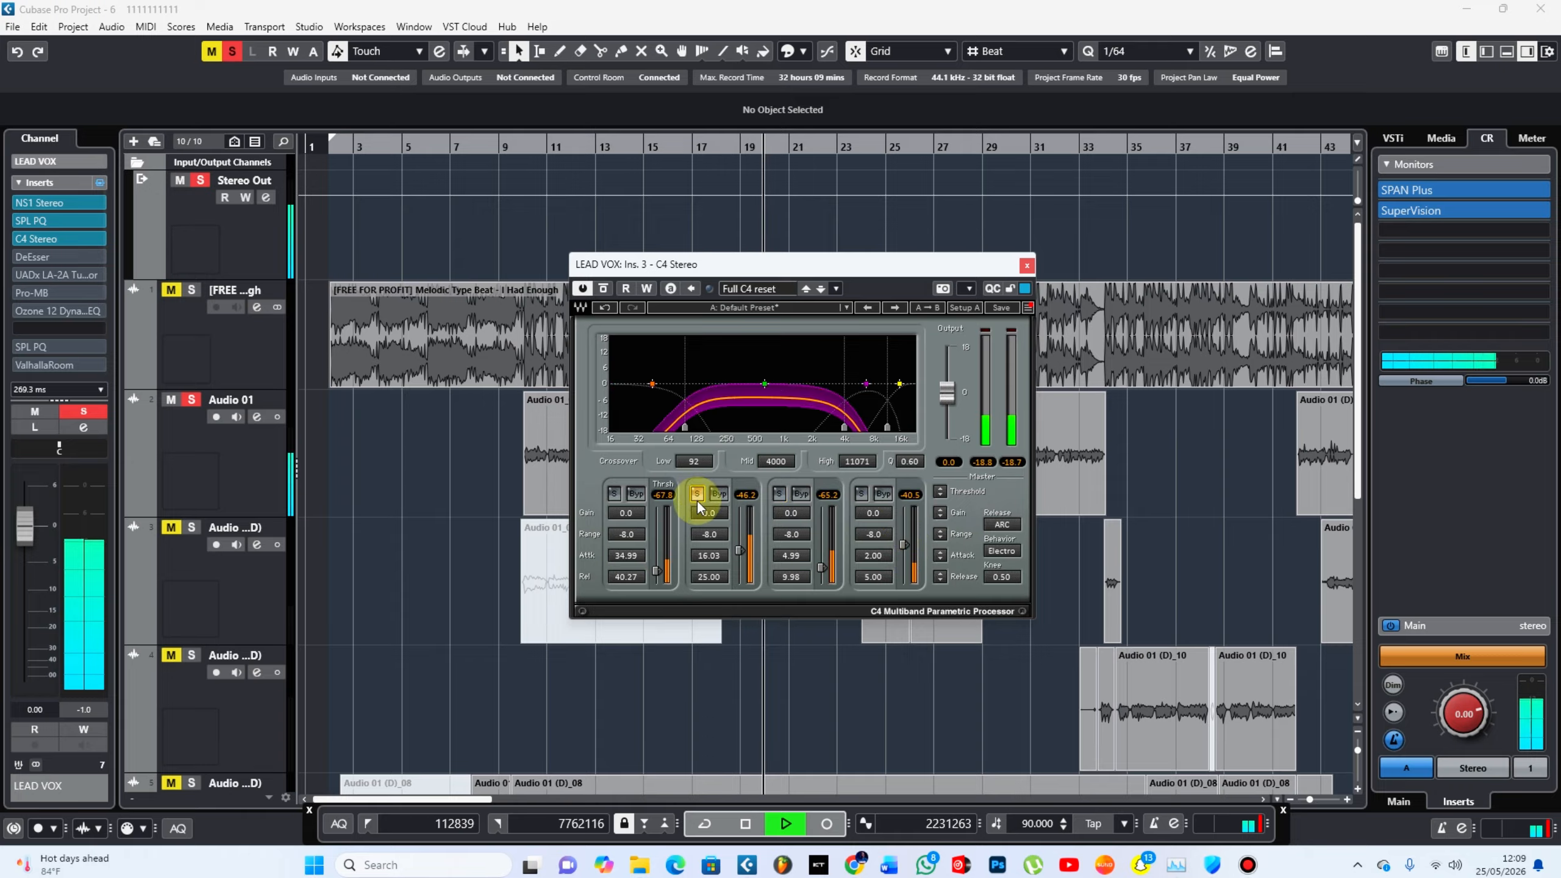
click(697, 495)
click(613, 495)
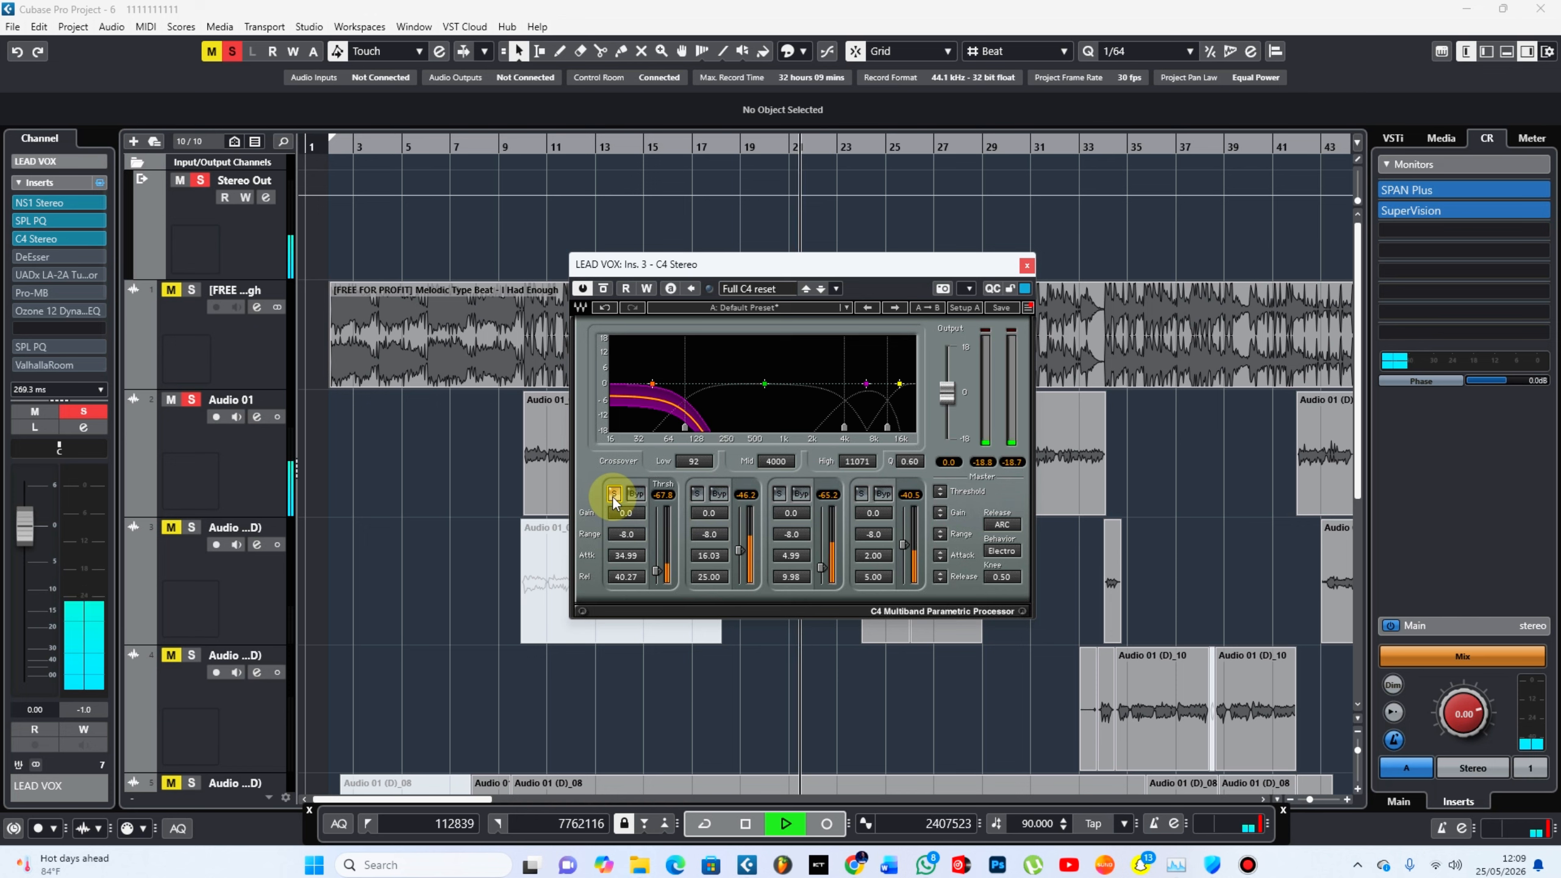
click(614, 495)
click(861, 495)
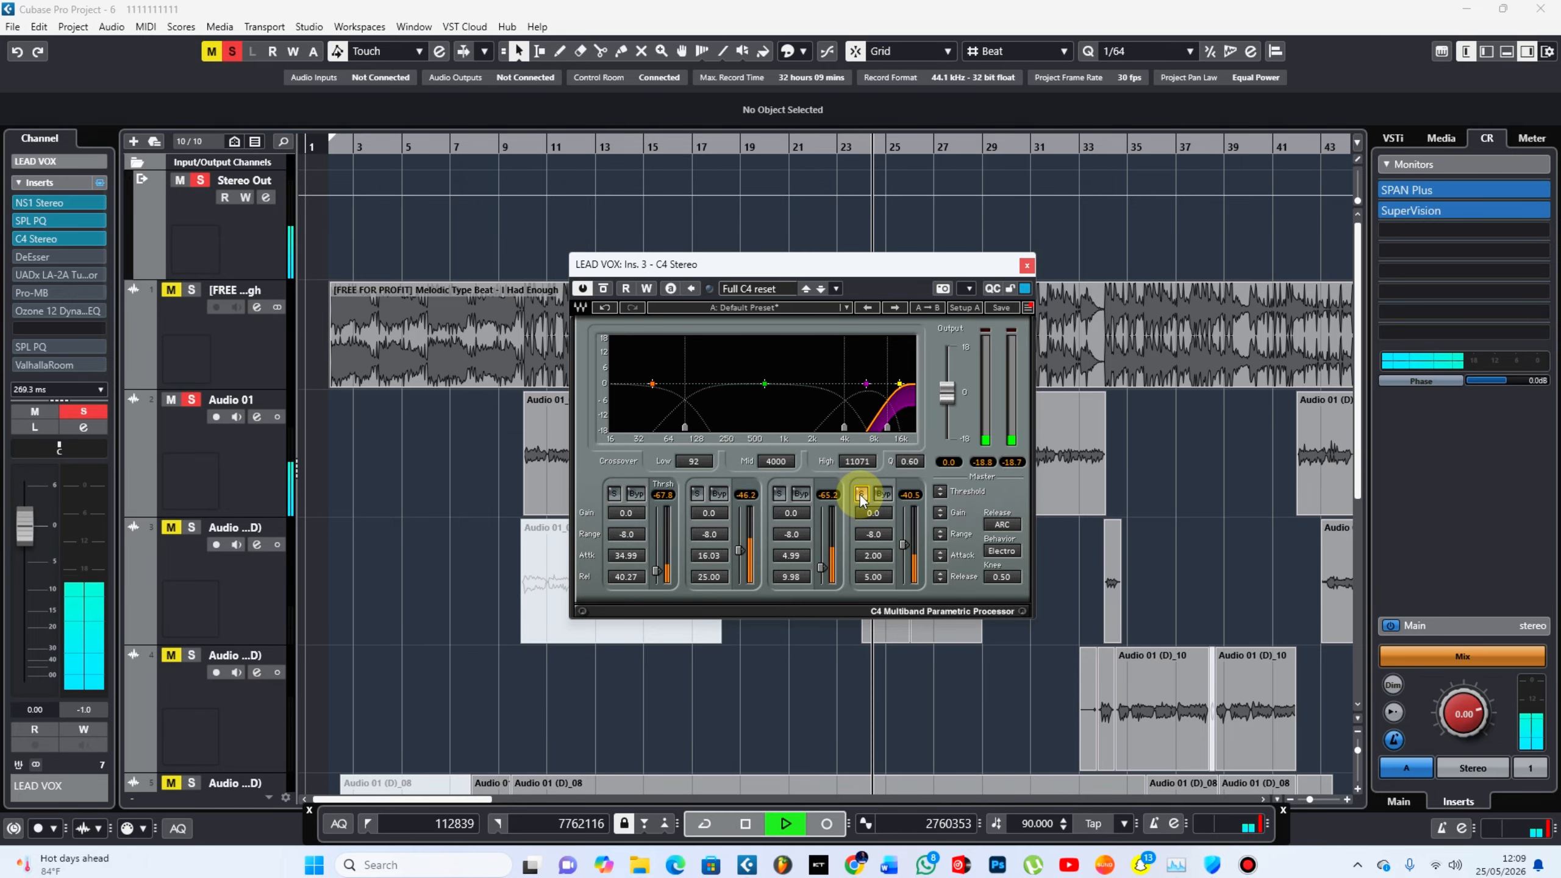
click(861, 494)
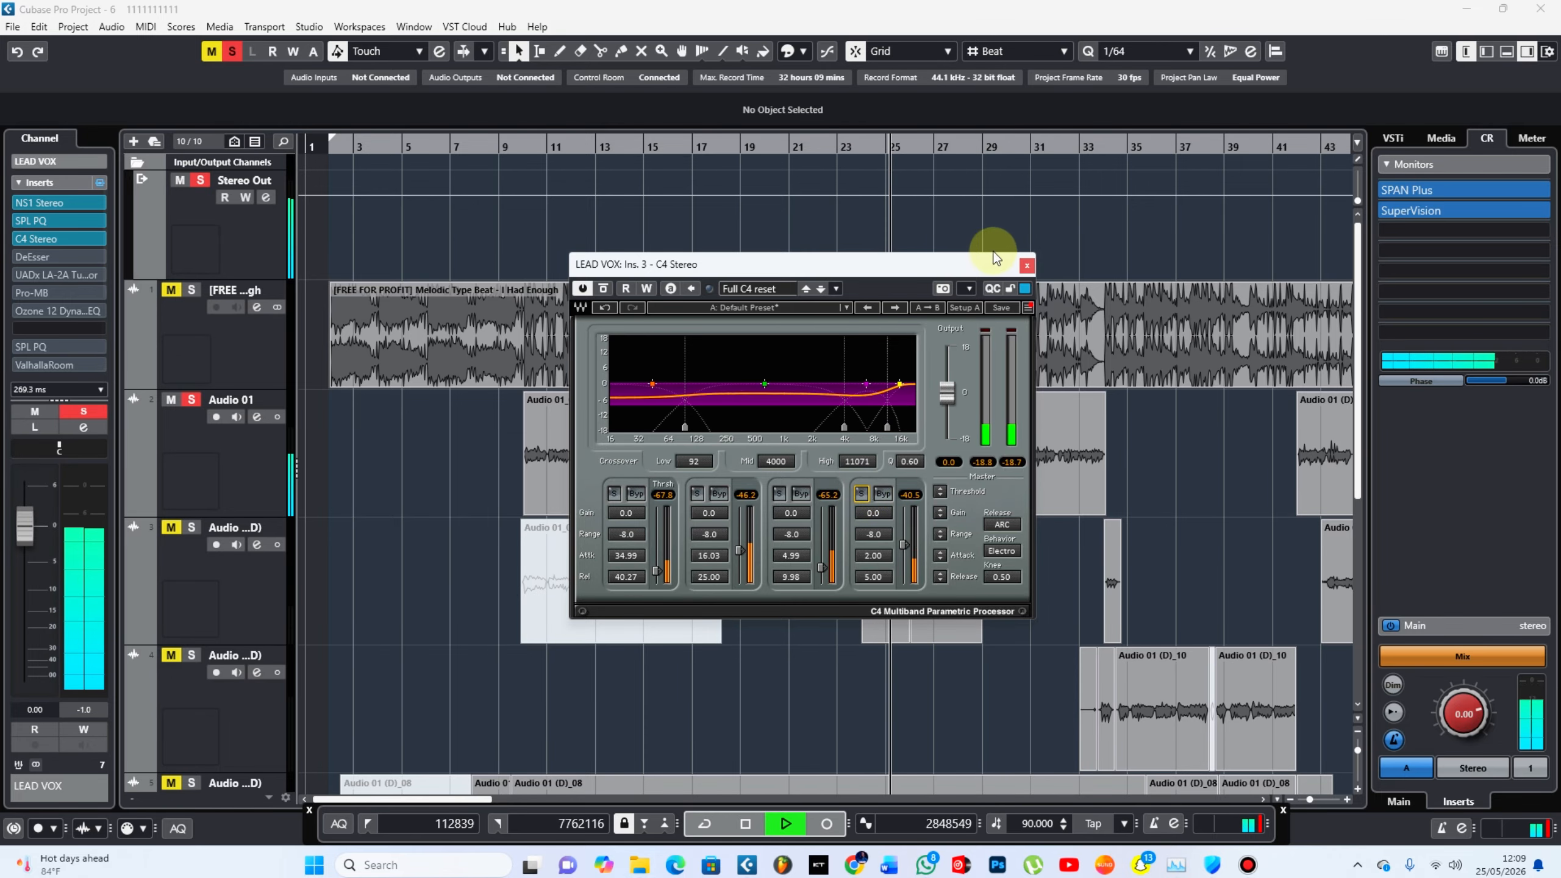
click(1025, 265)
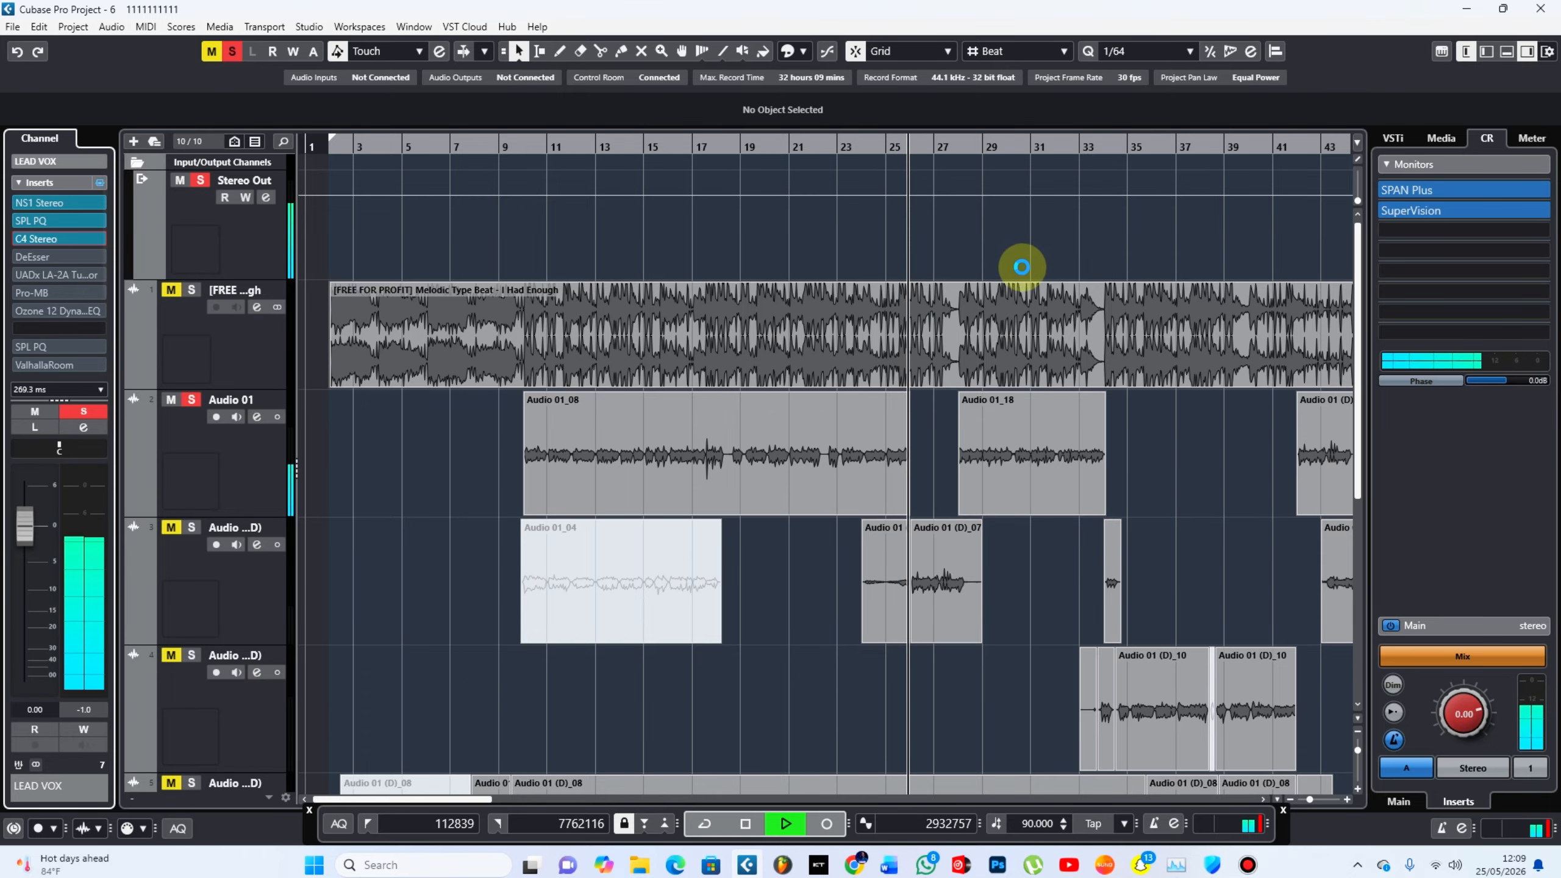
Step: Enable the DeEsser on LEAD VOX and audition the soloed vocal with it, leaving only its window open
click(33, 259)
click(33, 222)
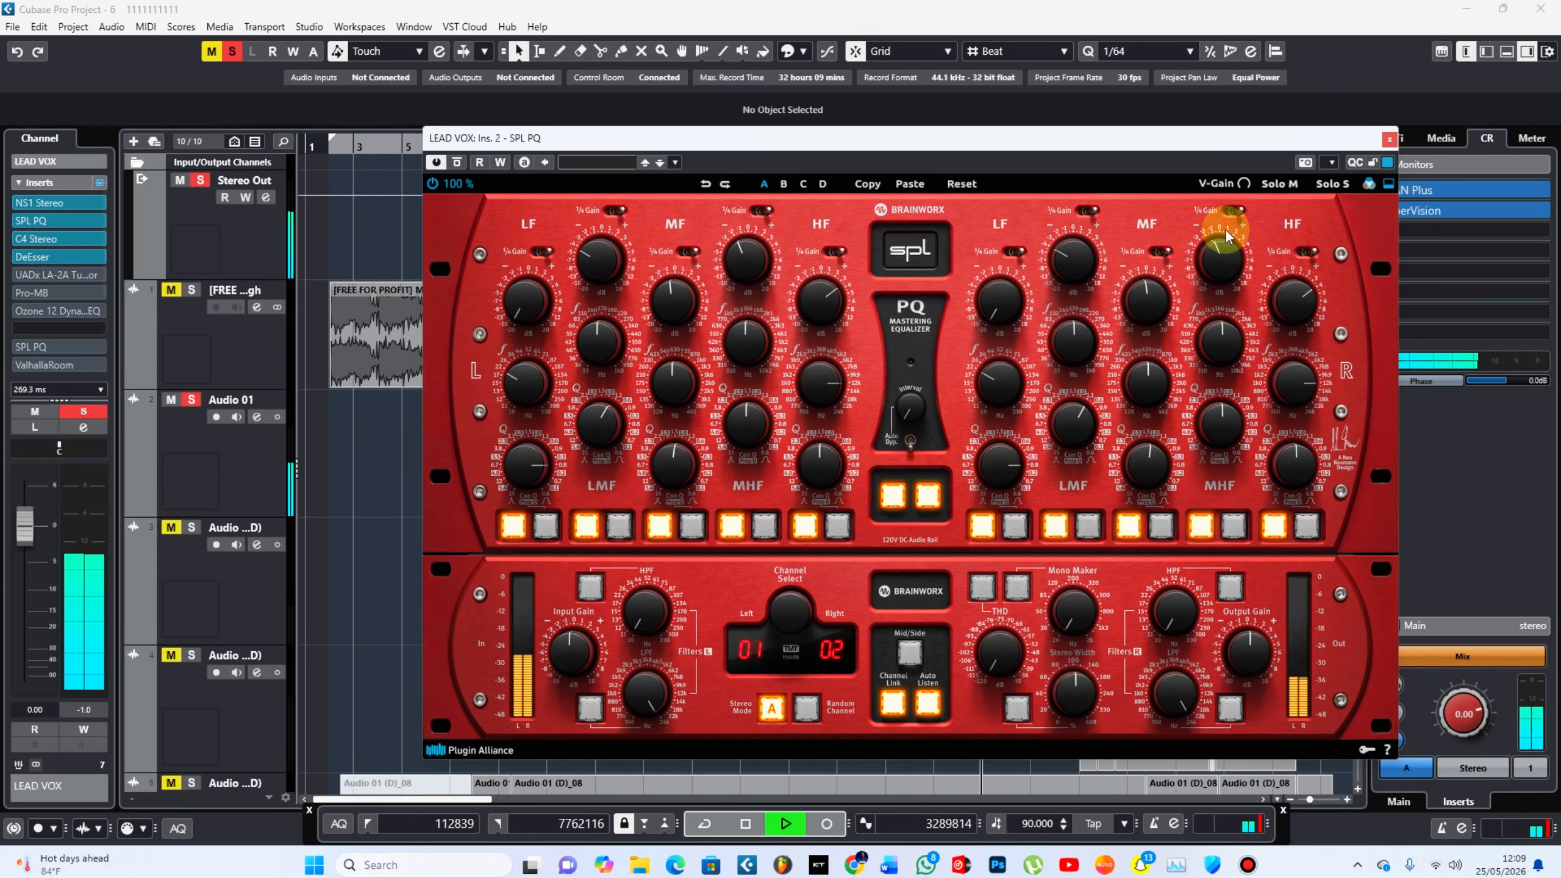
click(1389, 139)
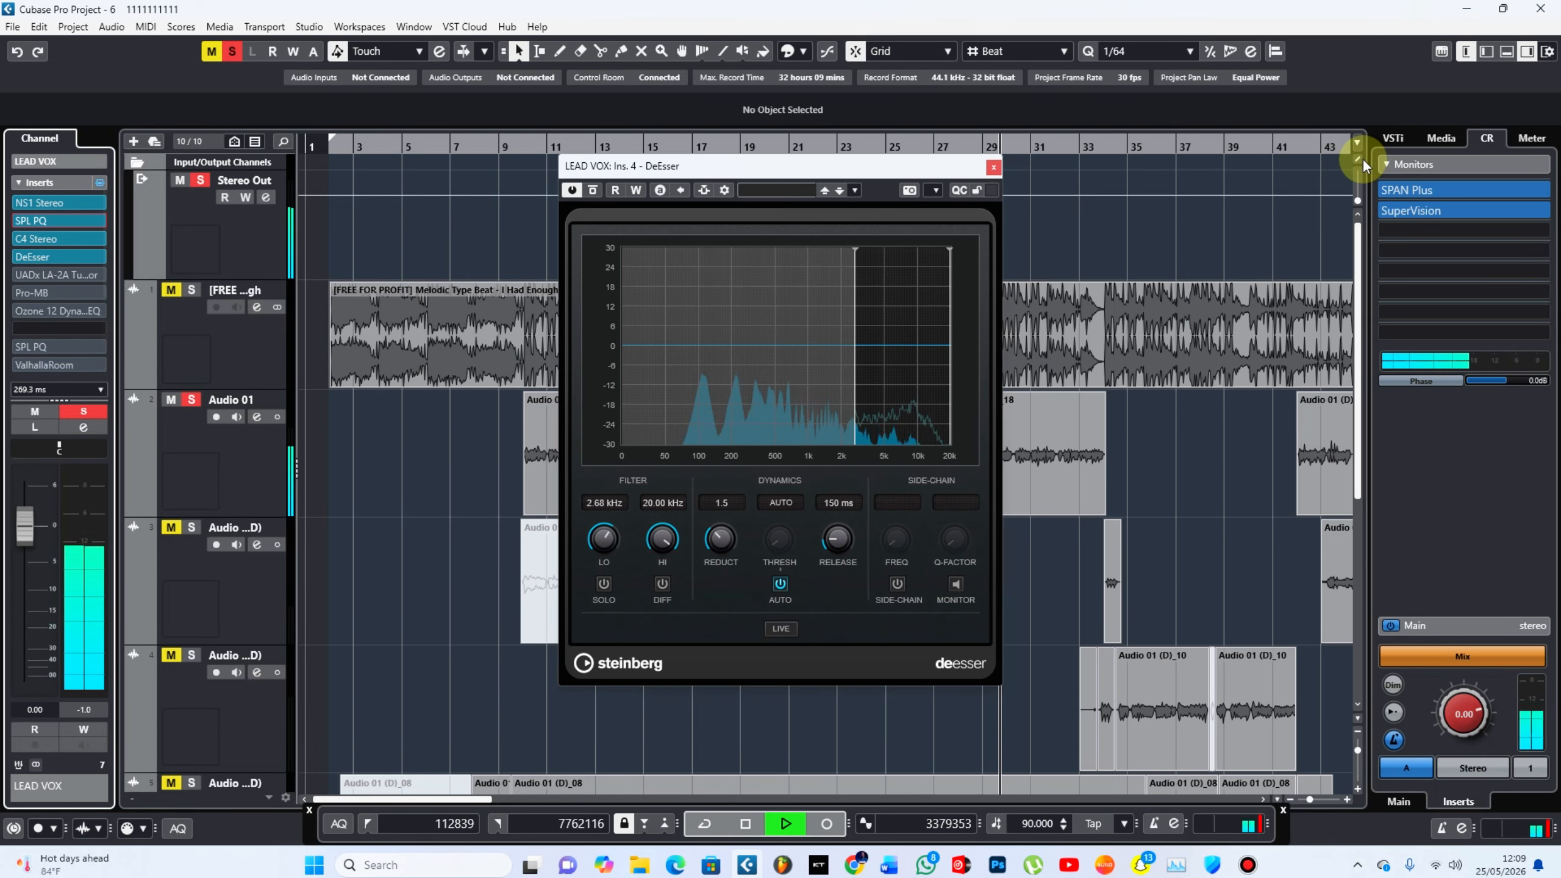
key(space)
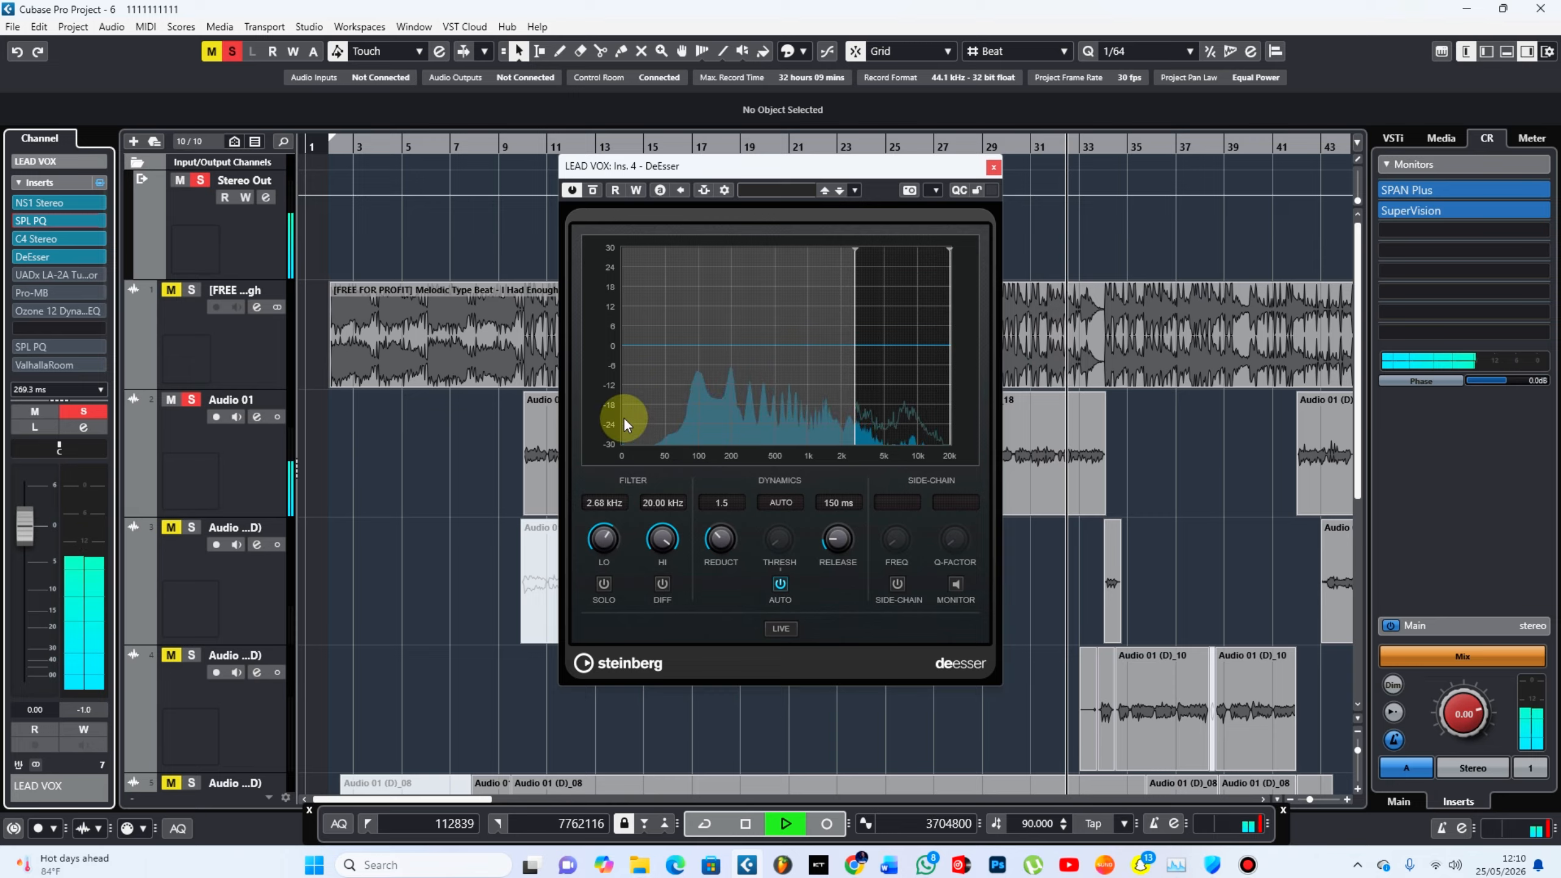
Step: Enable the UADx LA-2A Tube Compressor on LEAD VOX, audition the vocal from just before bar 19, and close the open plug-in windows
click(34, 274)
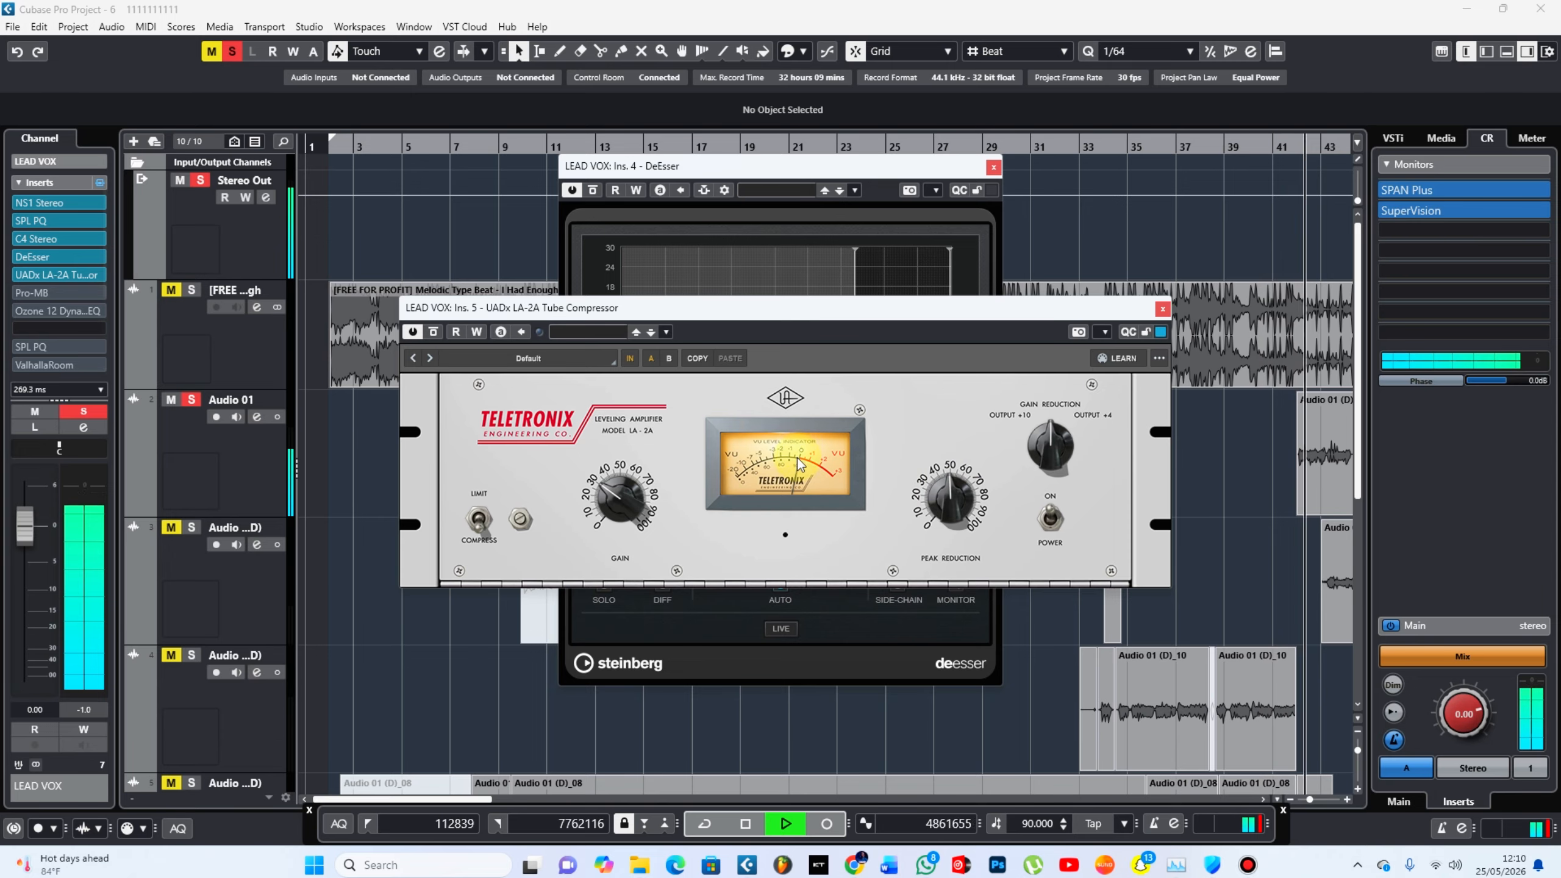
click(740, 147)
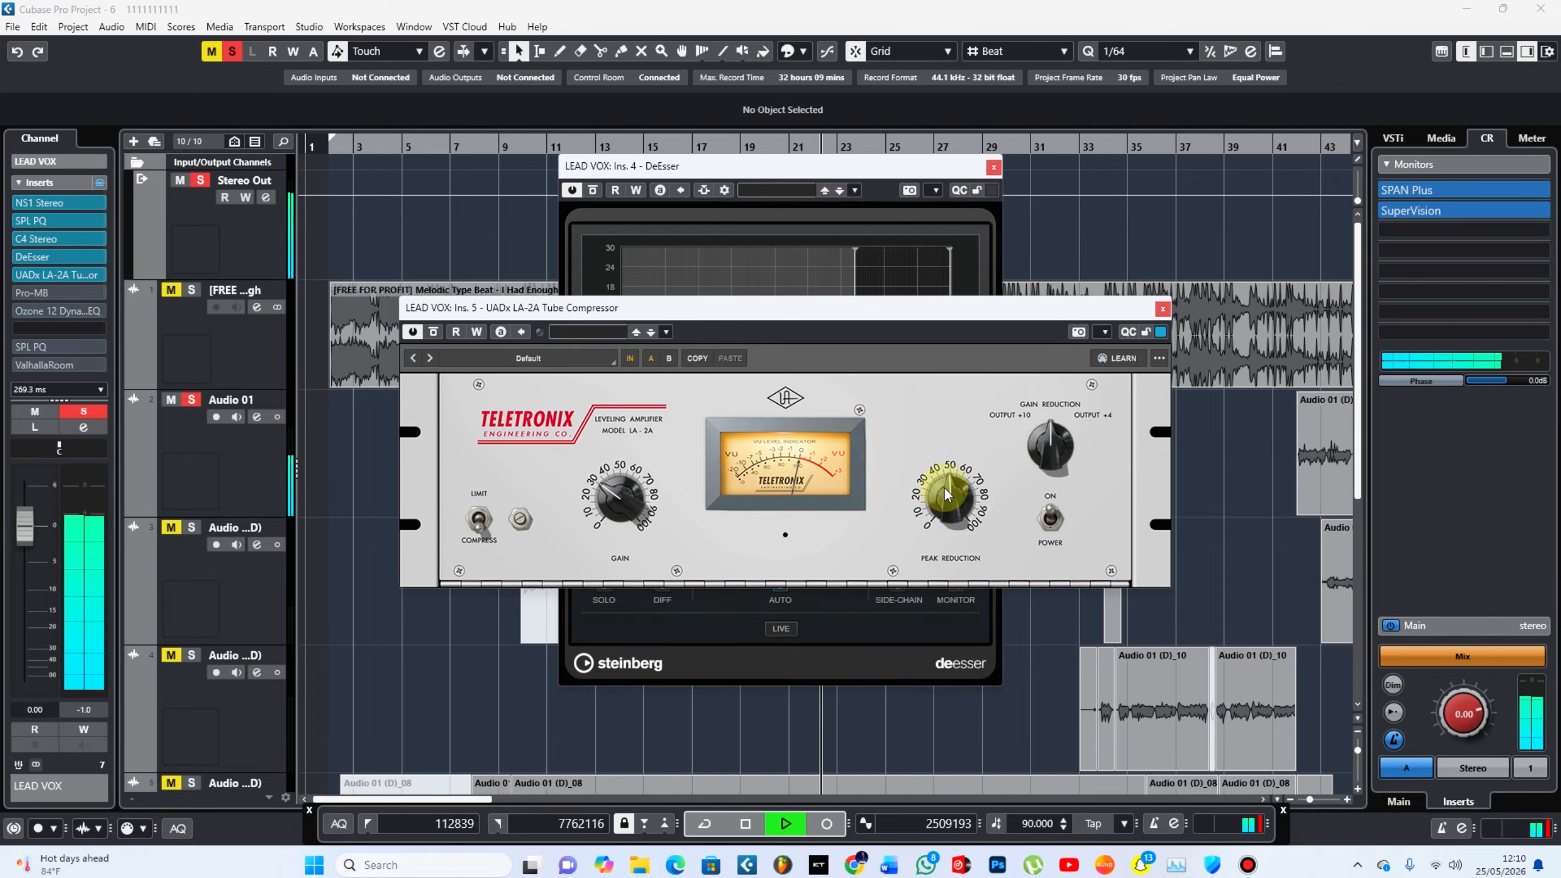
click(1162, 309)
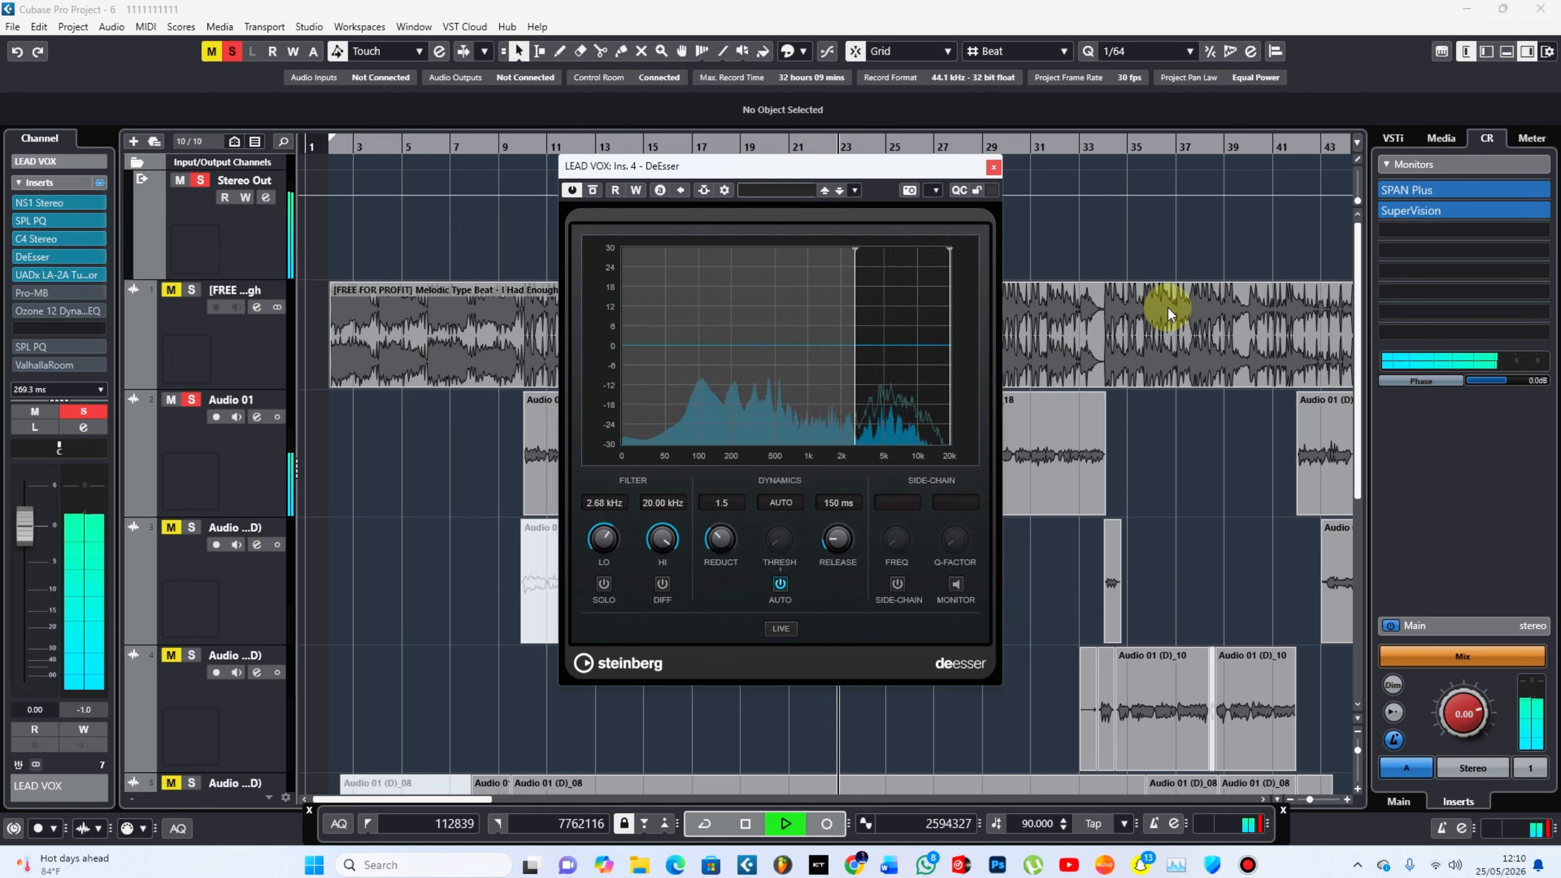
click(994, 166)
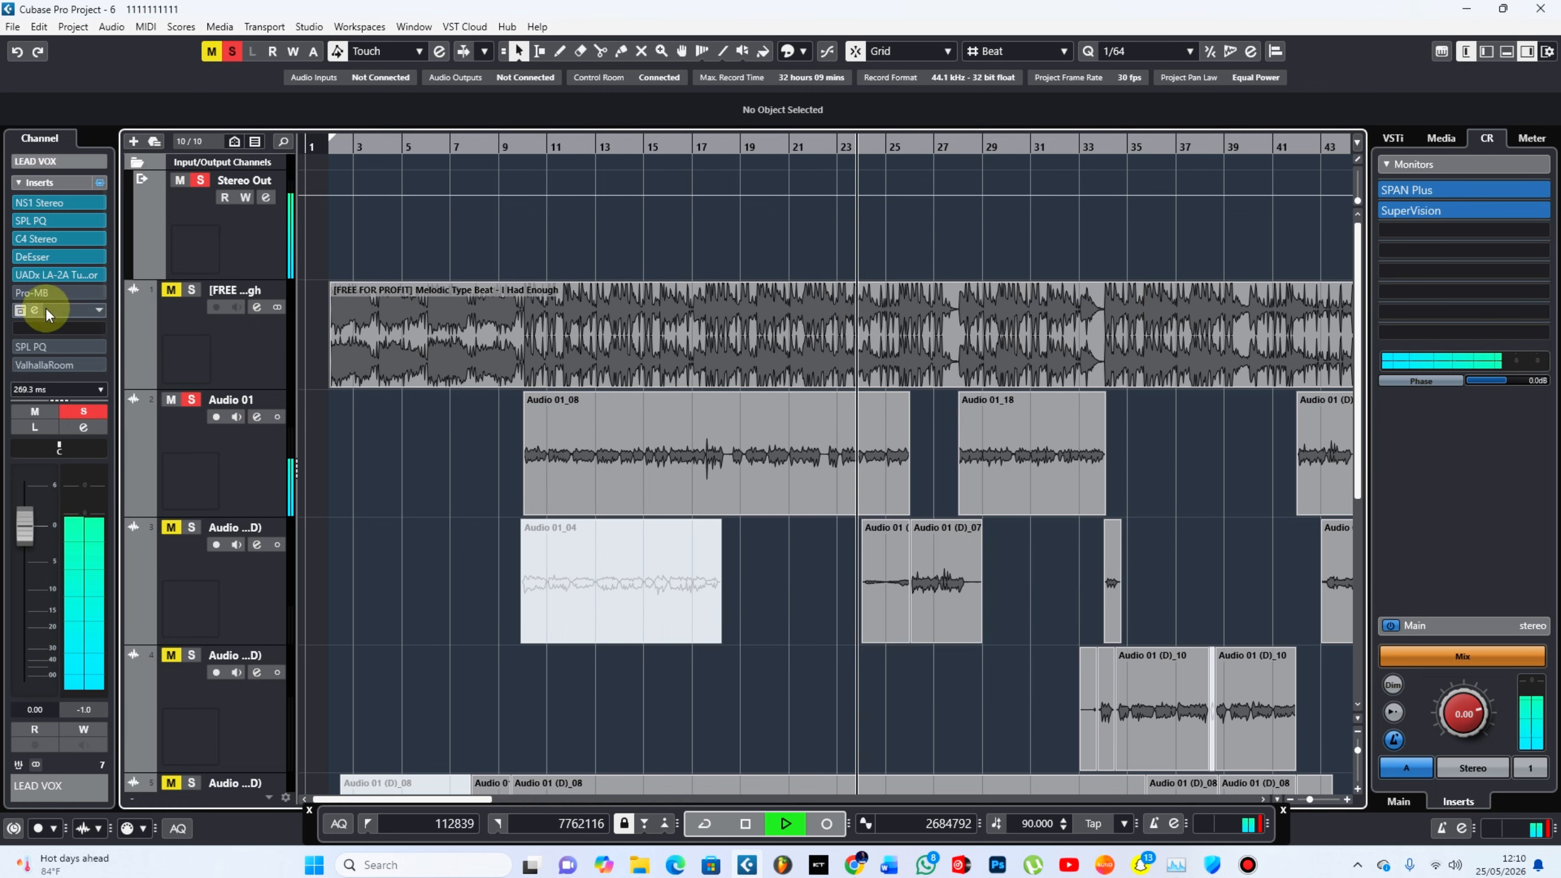
Step: Stop playback and enable the Pro-MB multiband compressor on LEAD VOX with its window open
key(space)
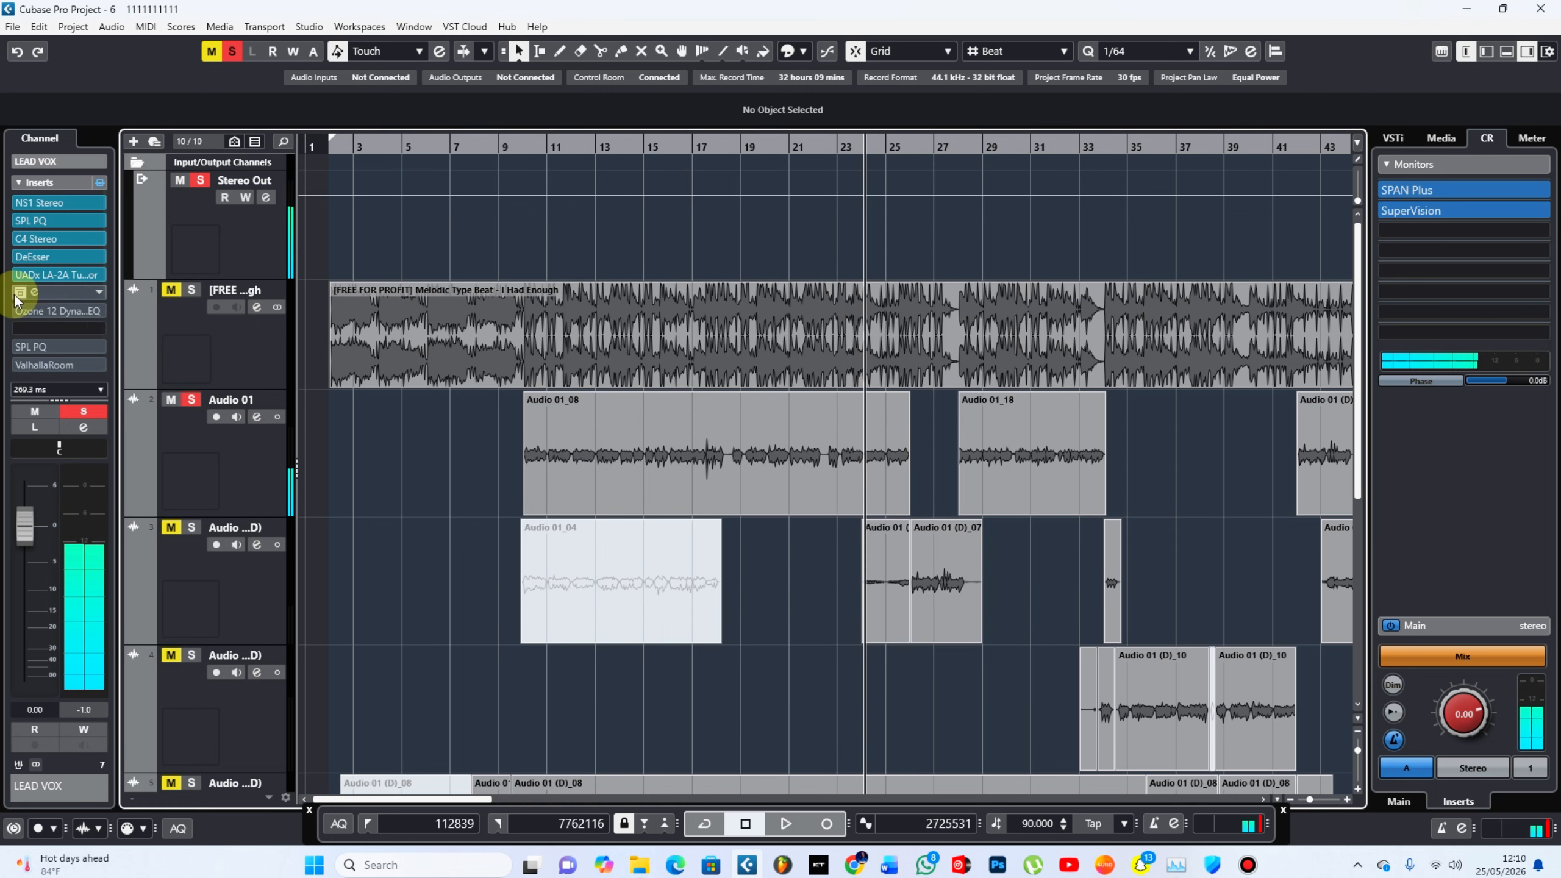
click(21, 293)
click(38, 293)
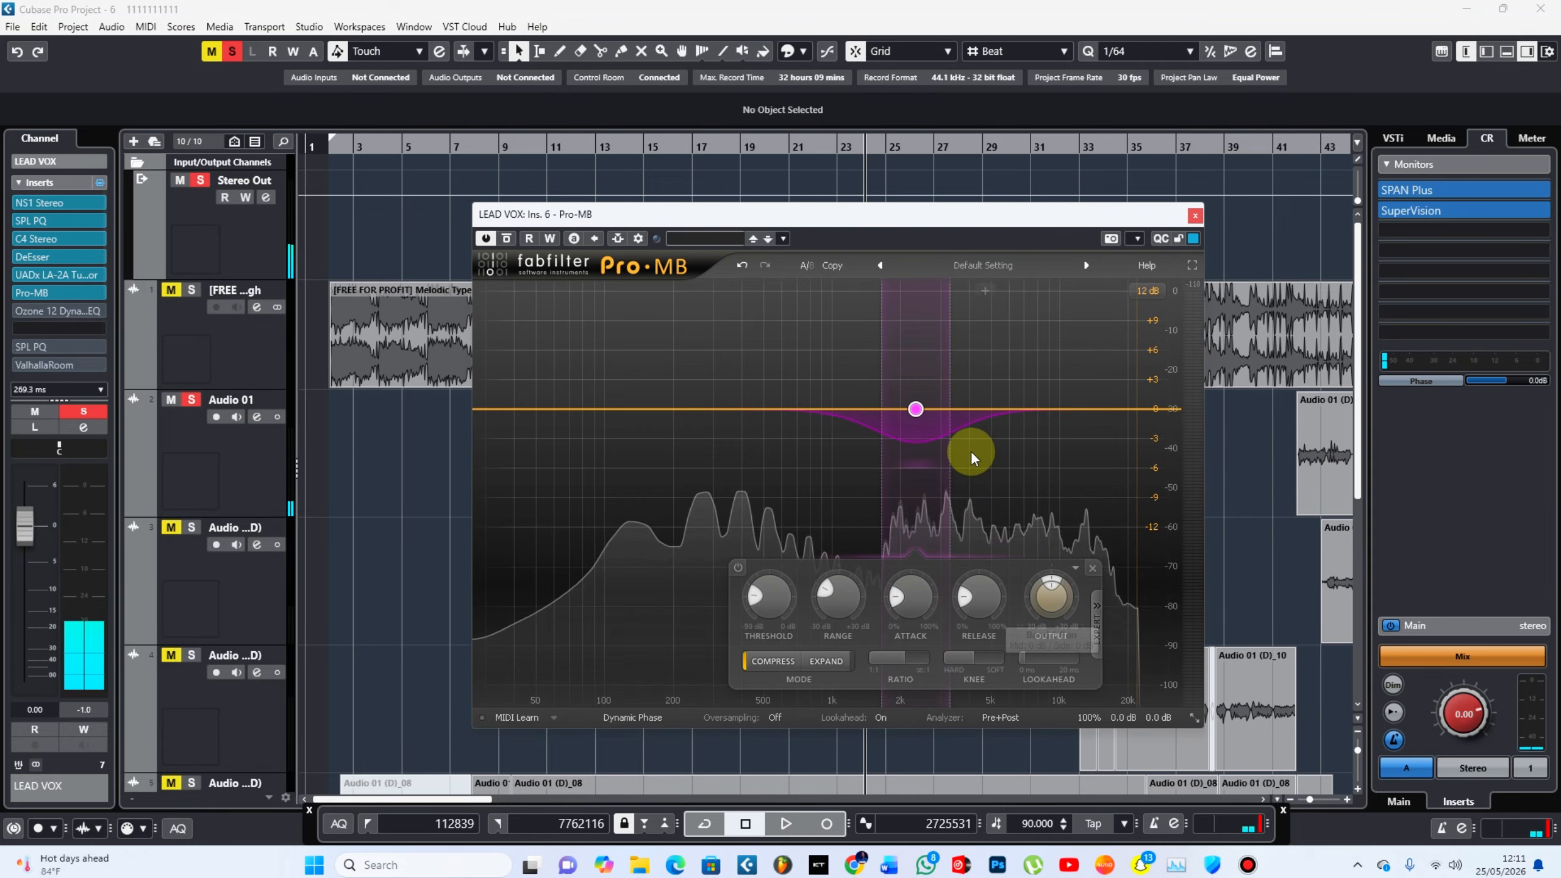
Step: Audition Pro-MB's single band soloed and unsoloed while the vocal plays, and close the plug-in
click(896, 292)
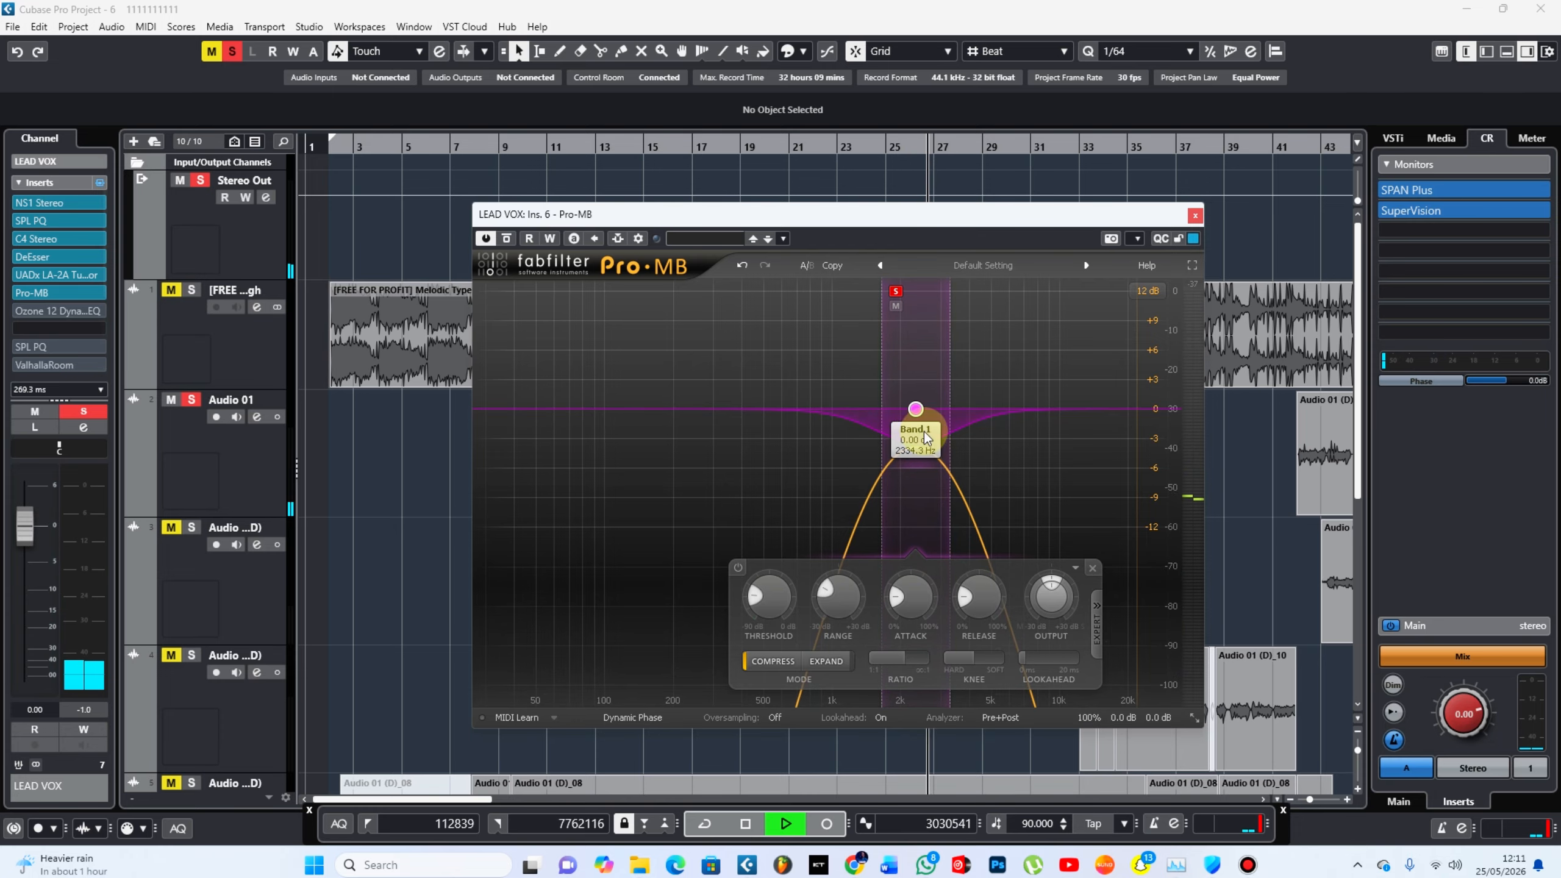
click(897, 293)
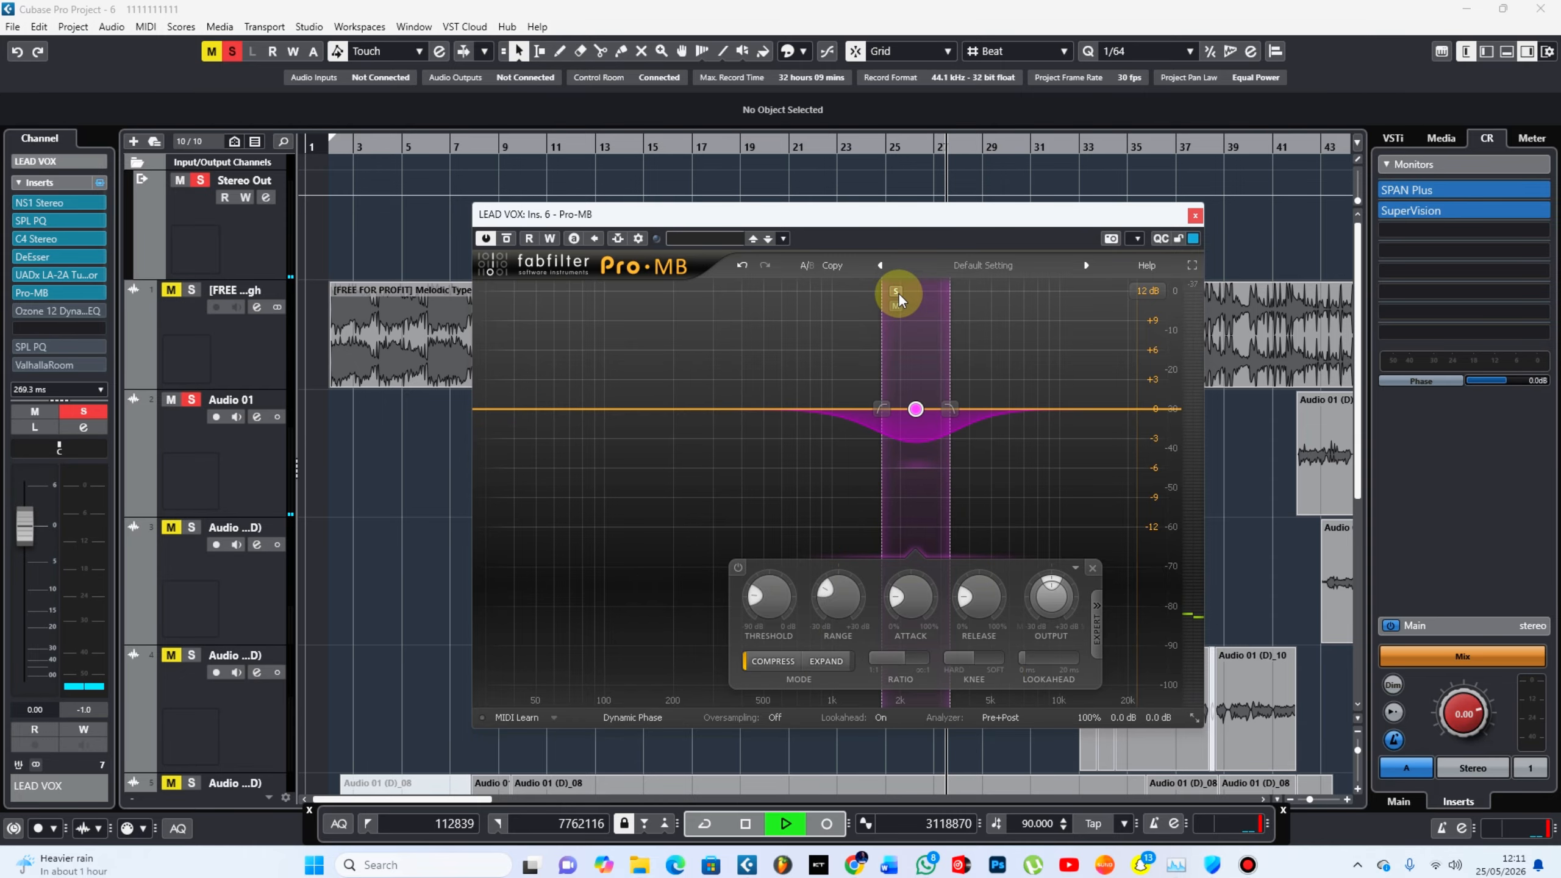
key(space)
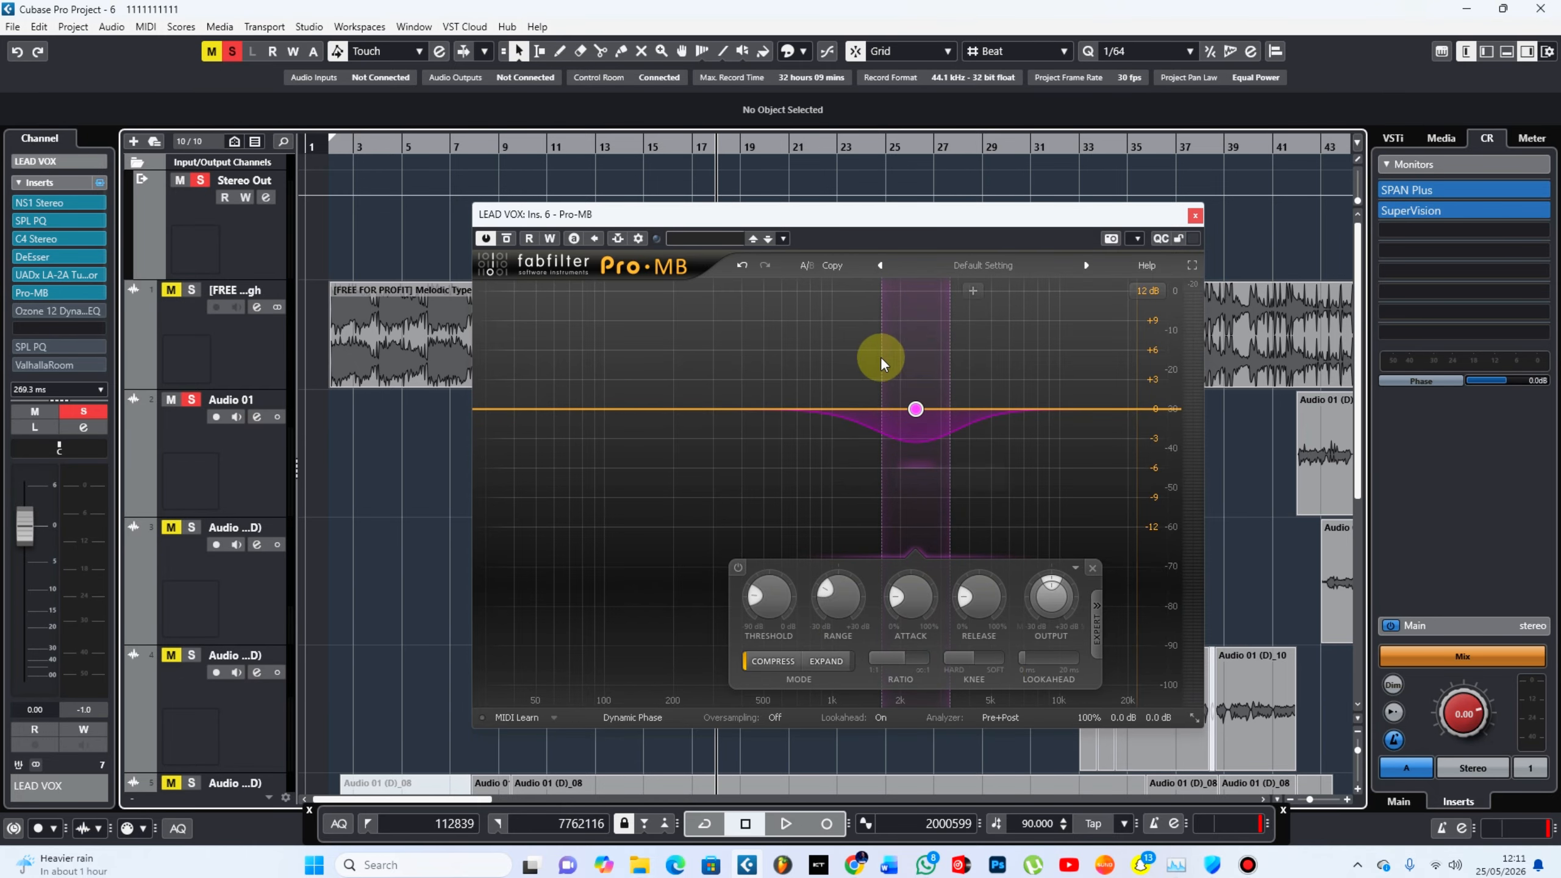
click(895, 292)
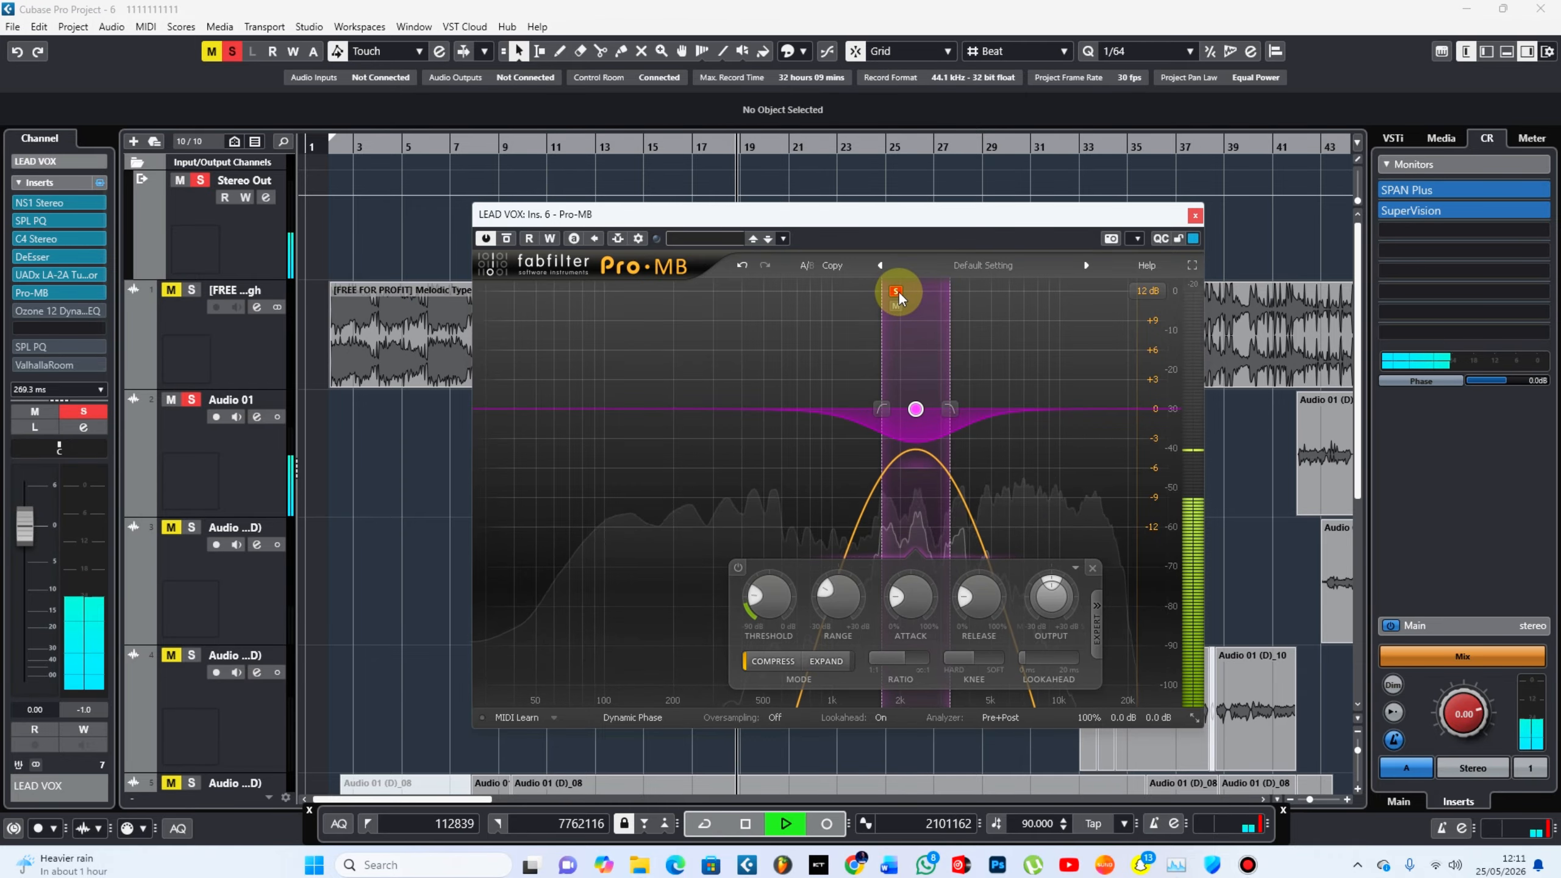
click(897, 294)
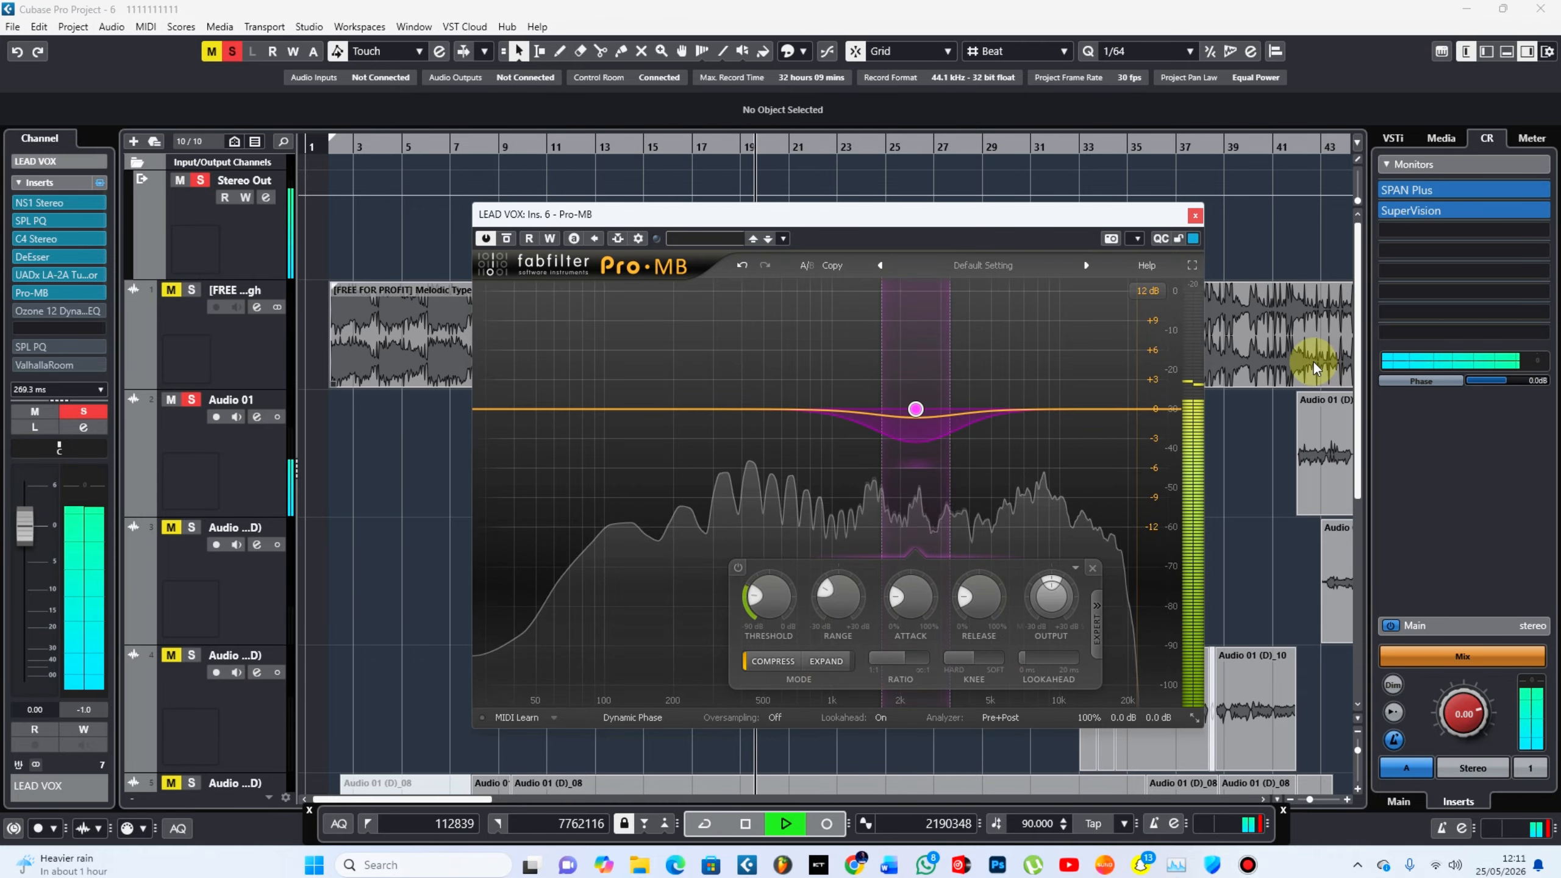
click(1194, 215)
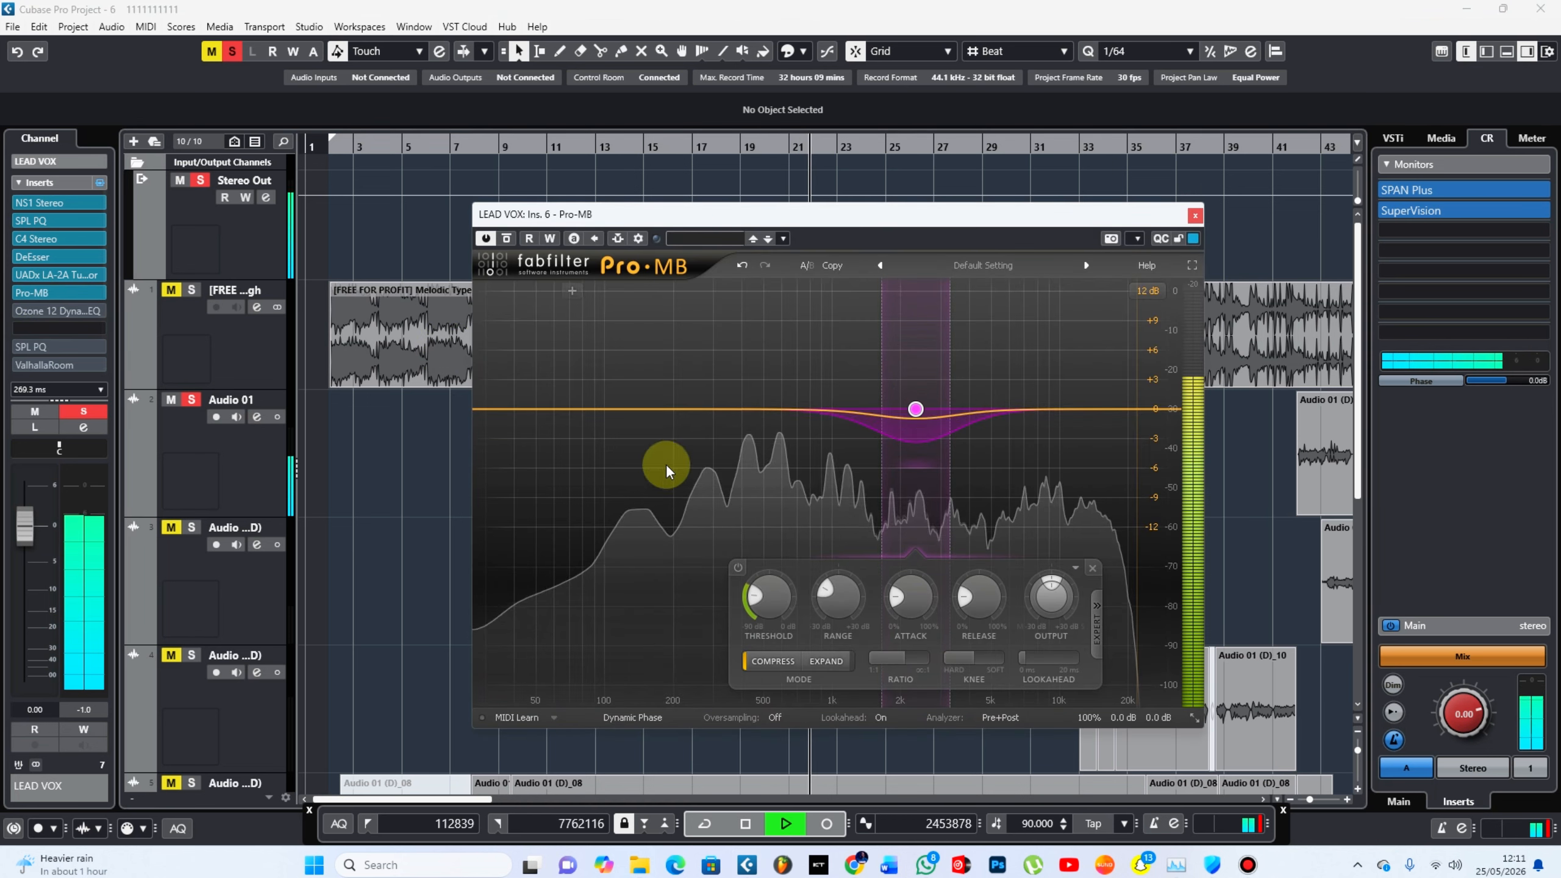
click(1195, 216)
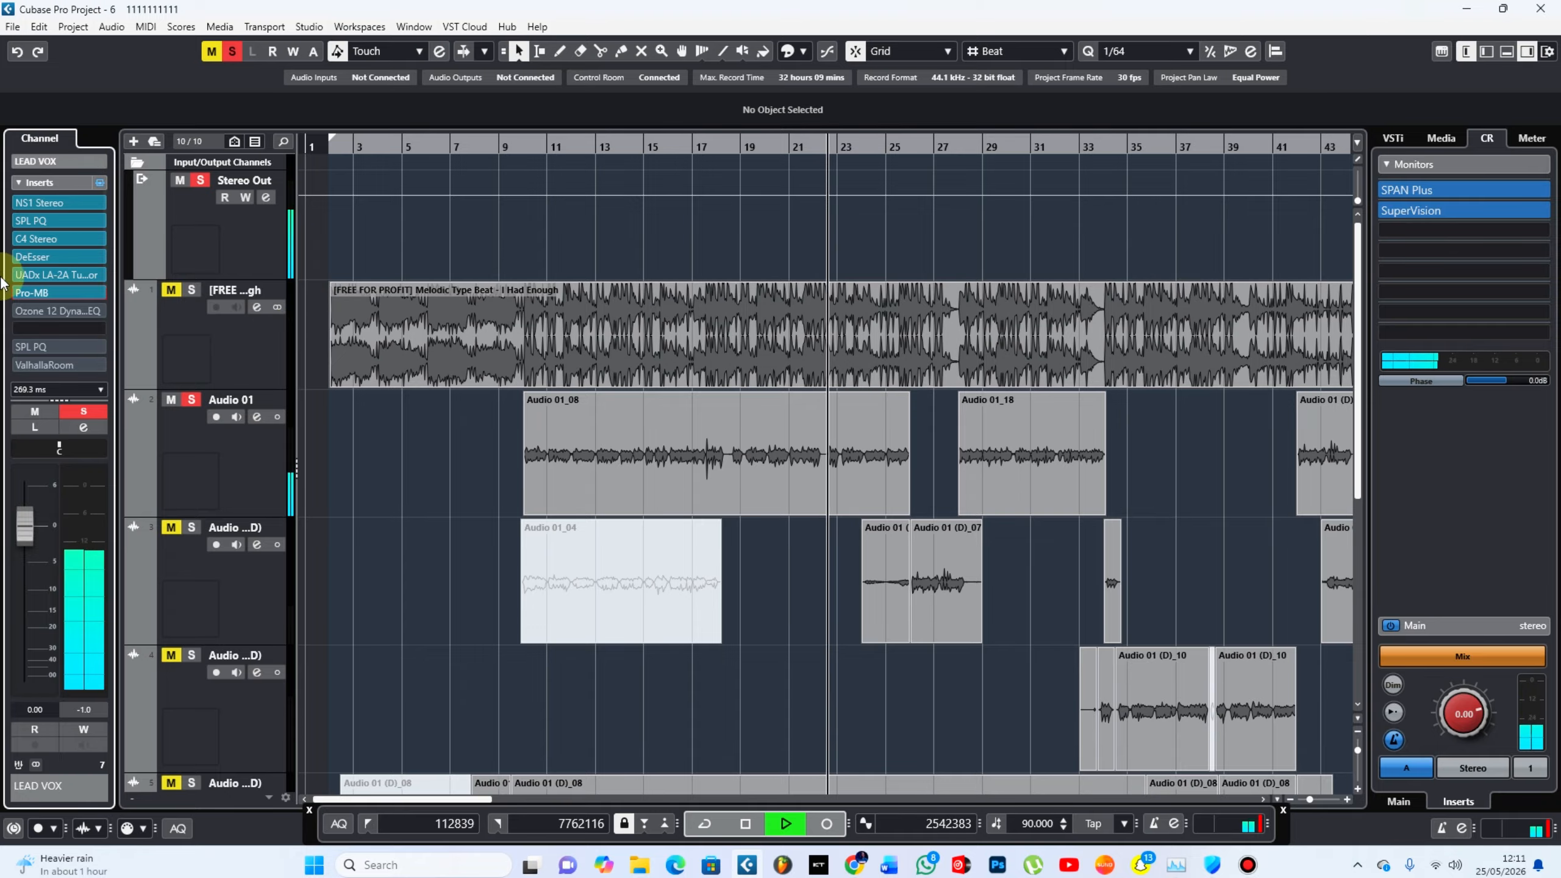
Step: Enable the Ozone 12 Dynamic EQ on LEAD VOX, compare its bell band's frequency with the Pro-MB band, and audition the vocal
click(36, 310)
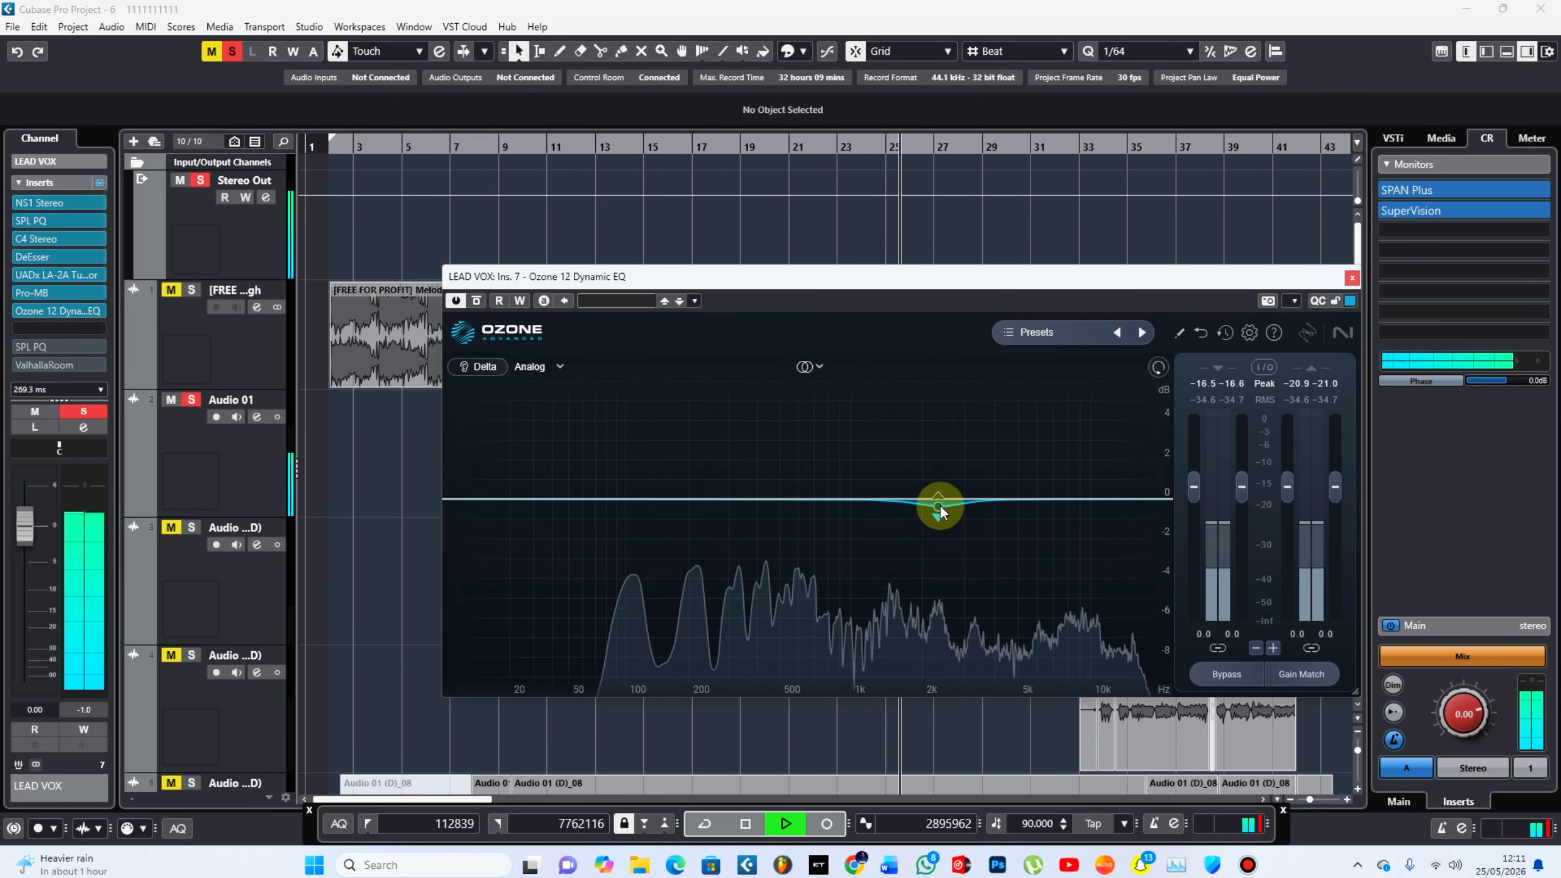
key(space)
click(938, 506)
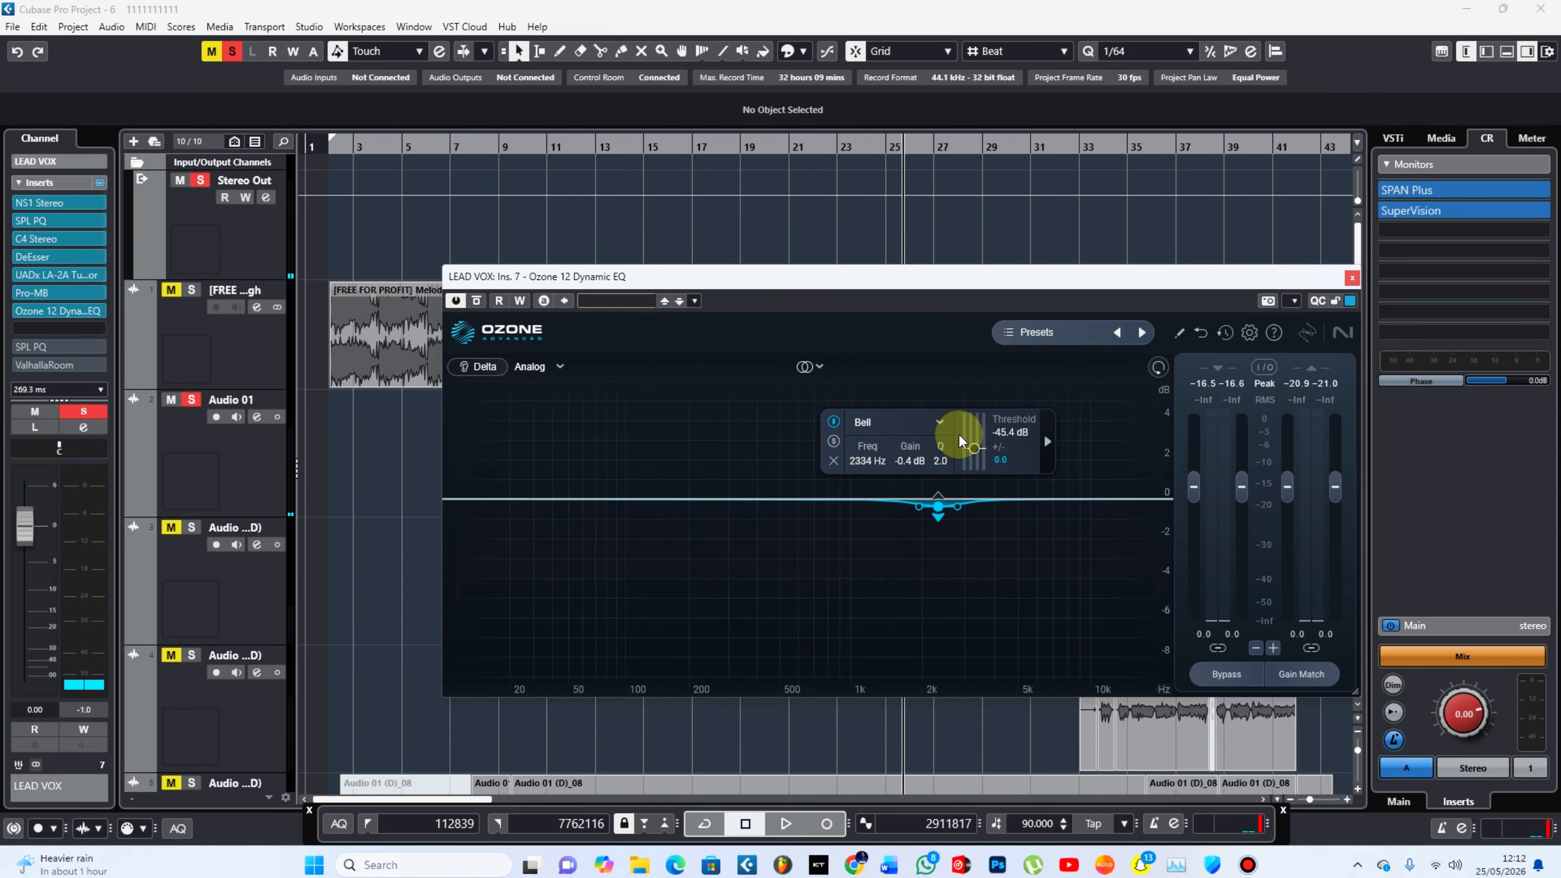
click(38, 292)
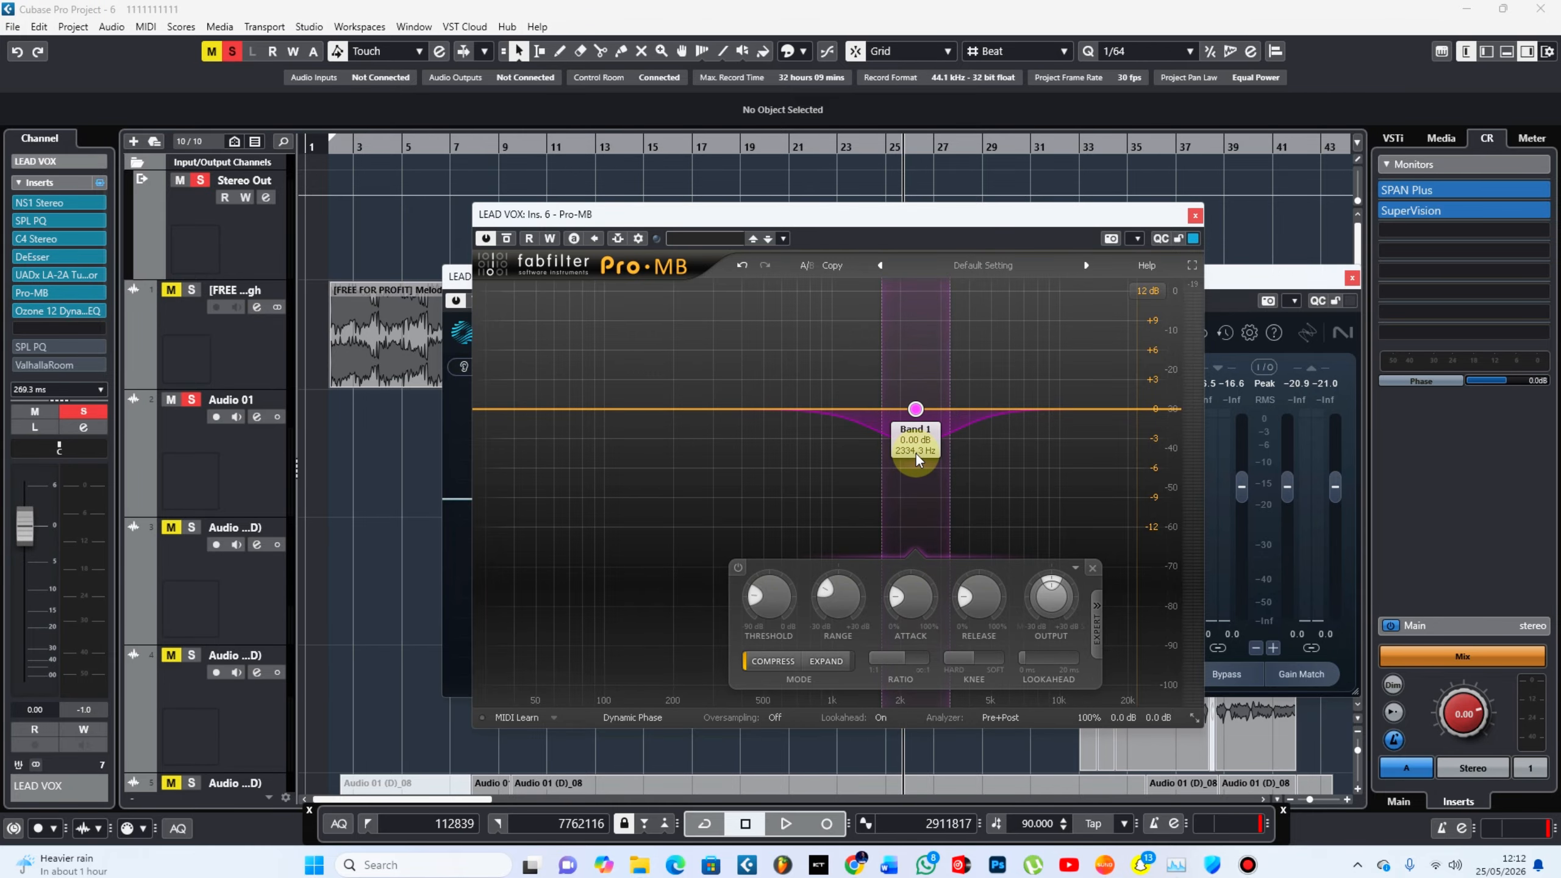
click(1194, 215)
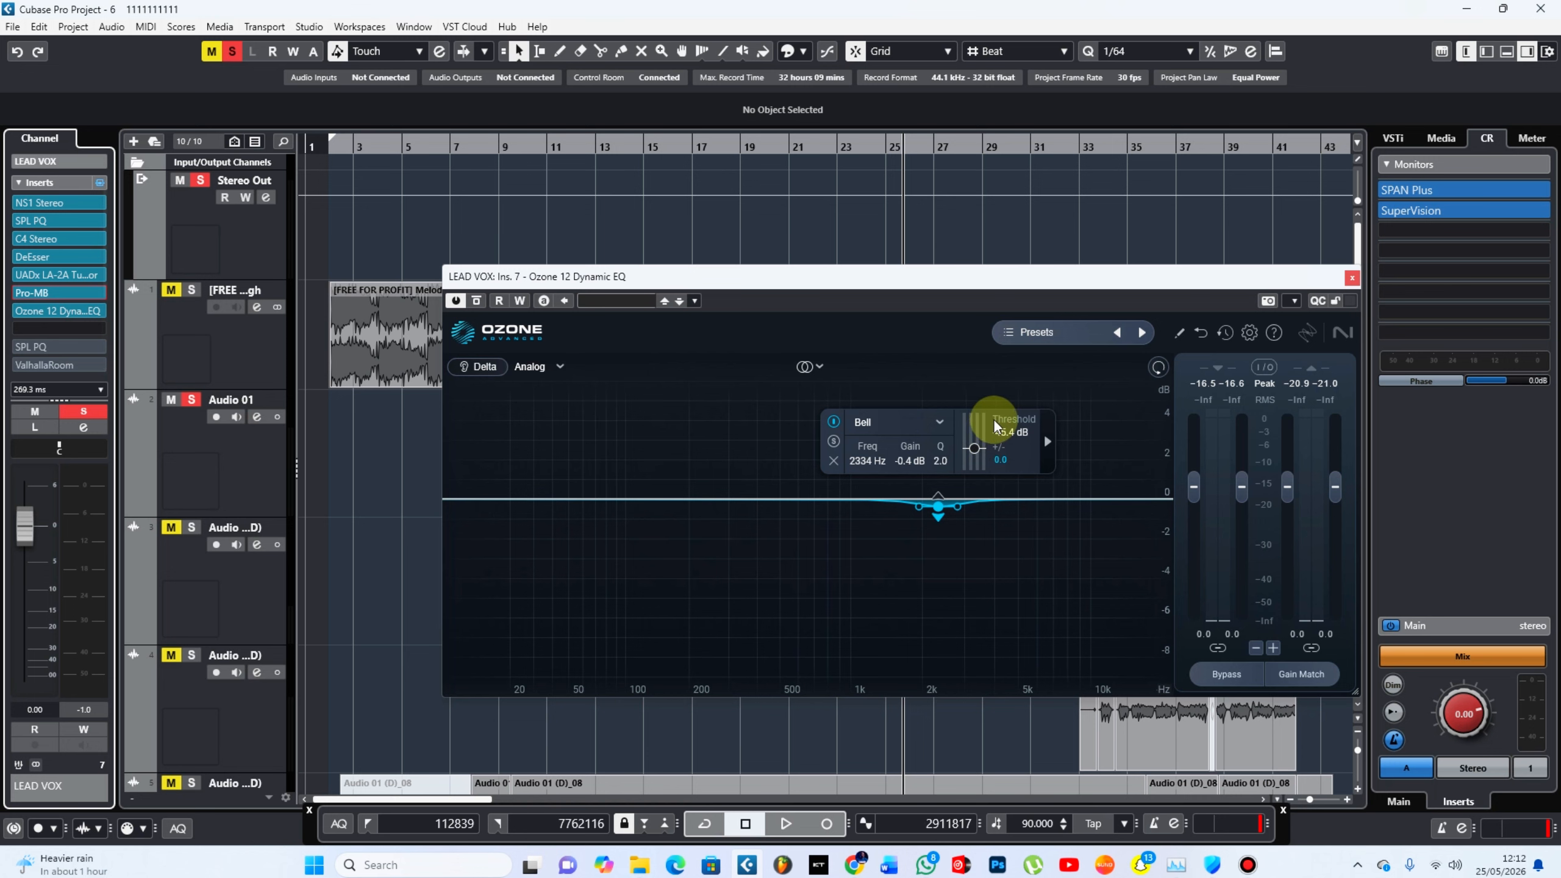
key(space)
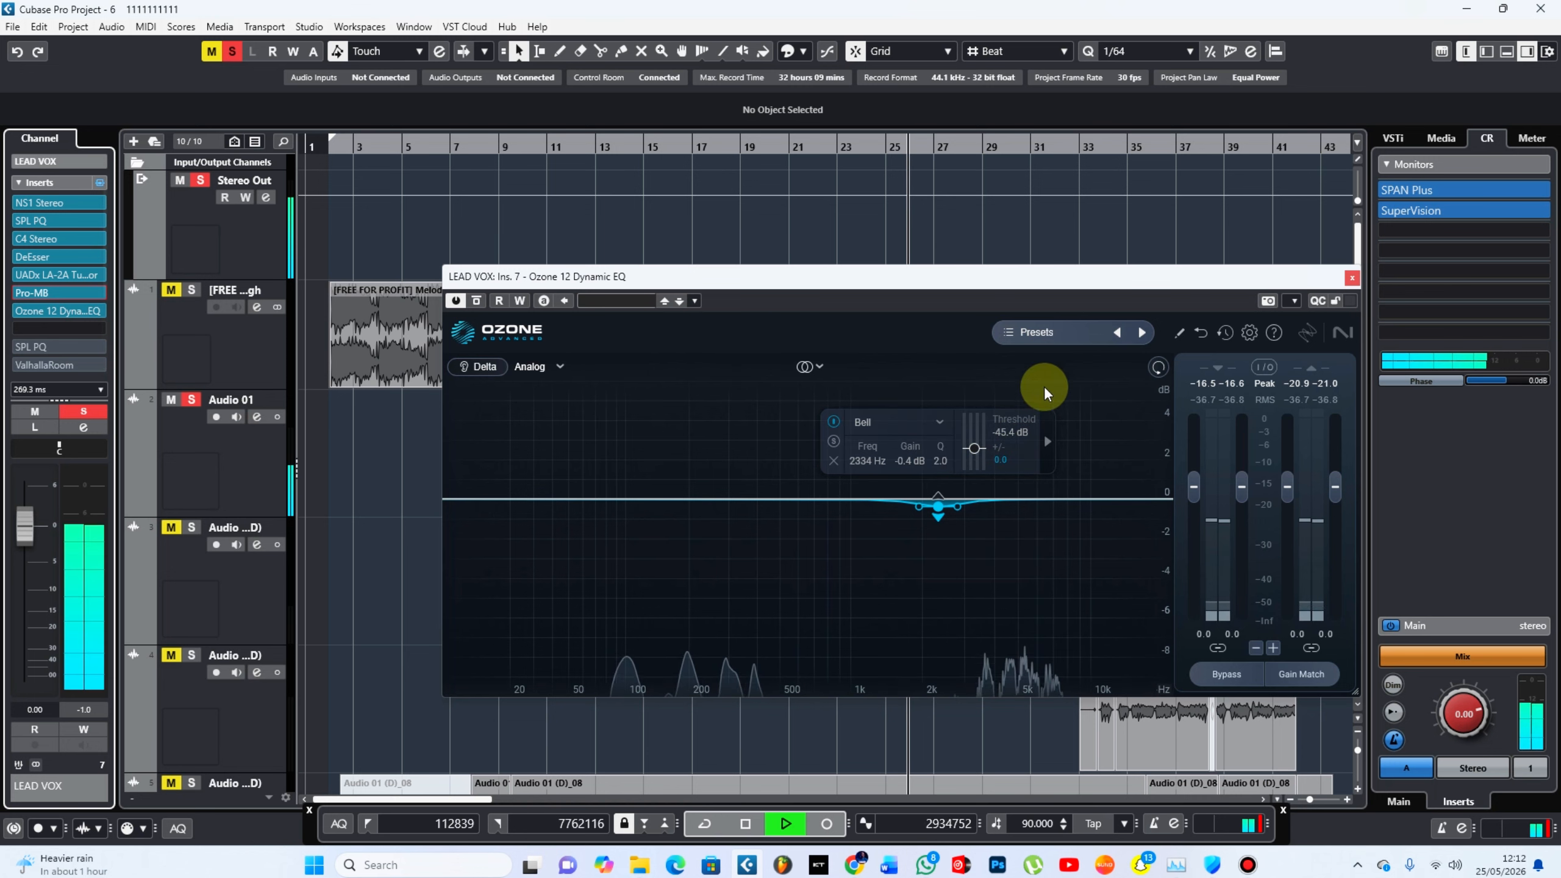
click(1352, 278)
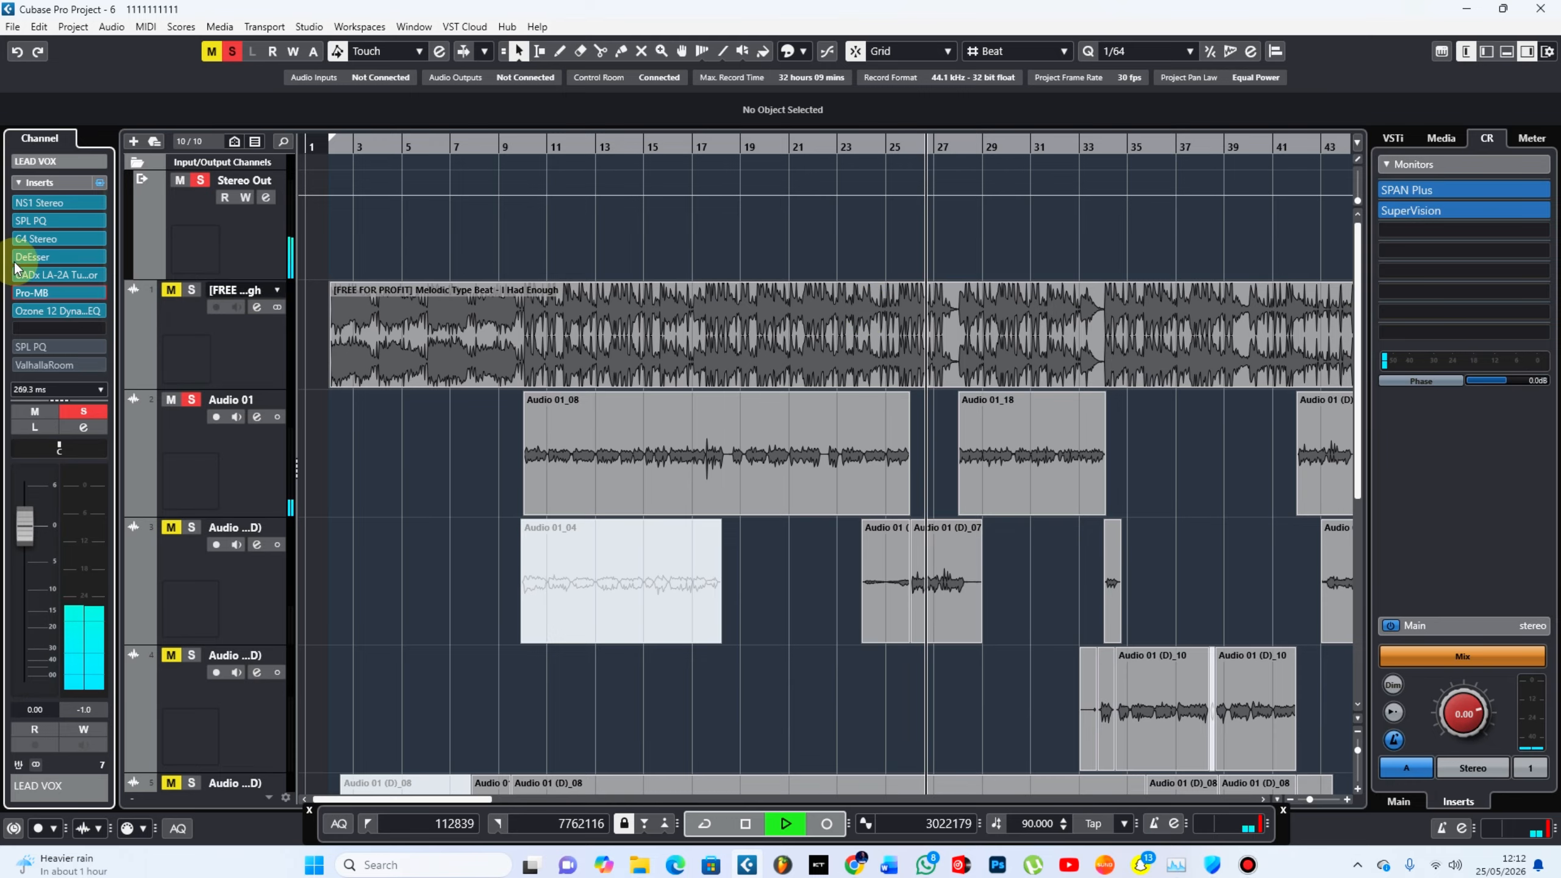
Step: Enable the second SPL PQ equalizer, in insert 9 of LEAD VOX, and compare the vocal with it off and on
scroll(54, 319, down, 3)
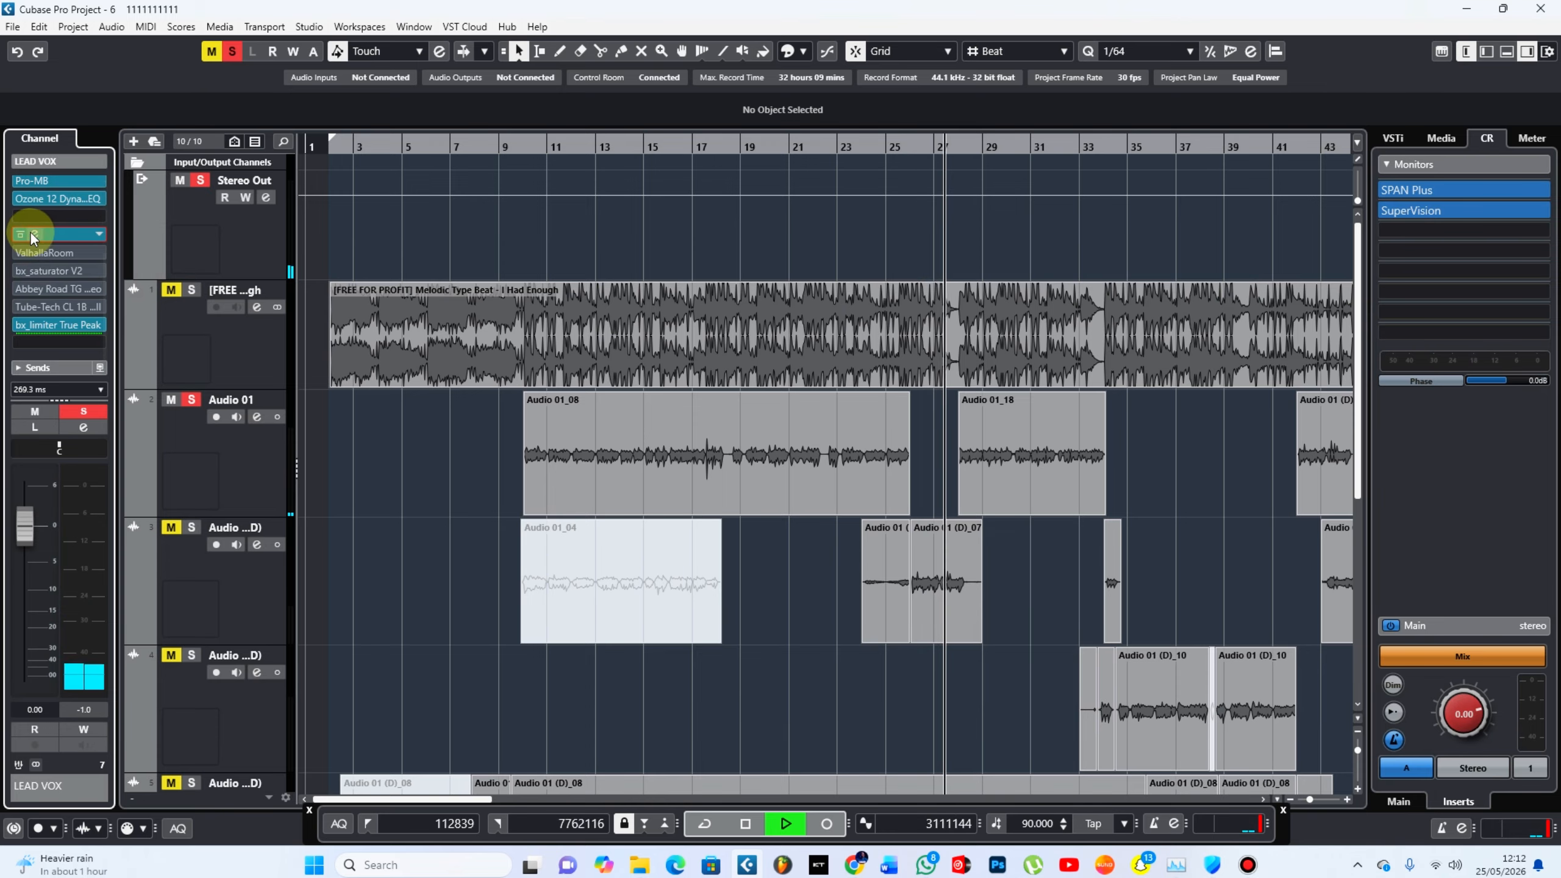
click(31, 236)
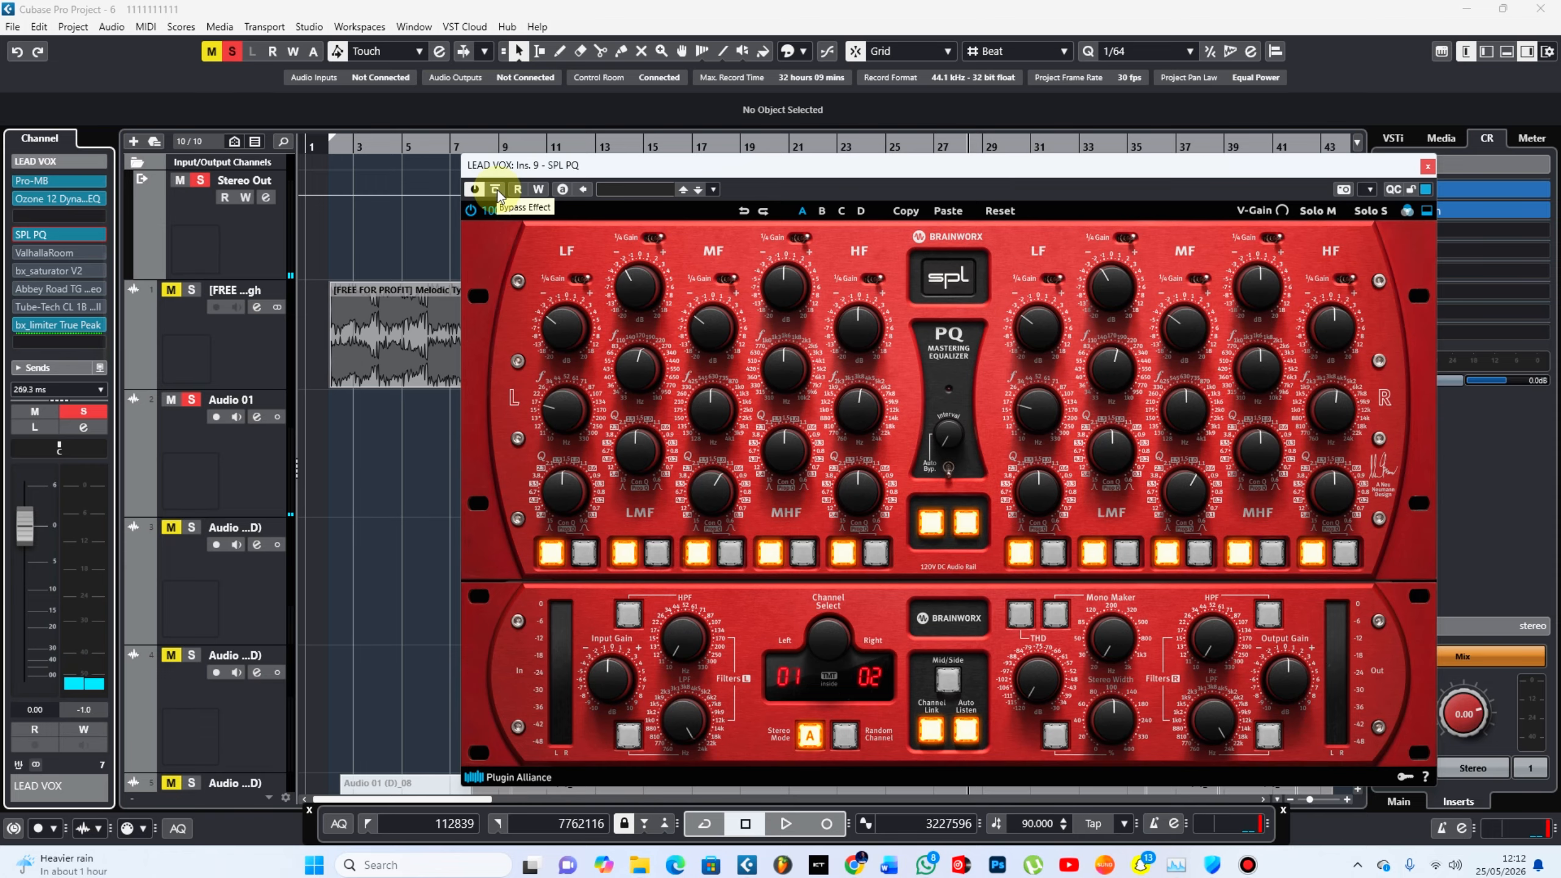
key(space)
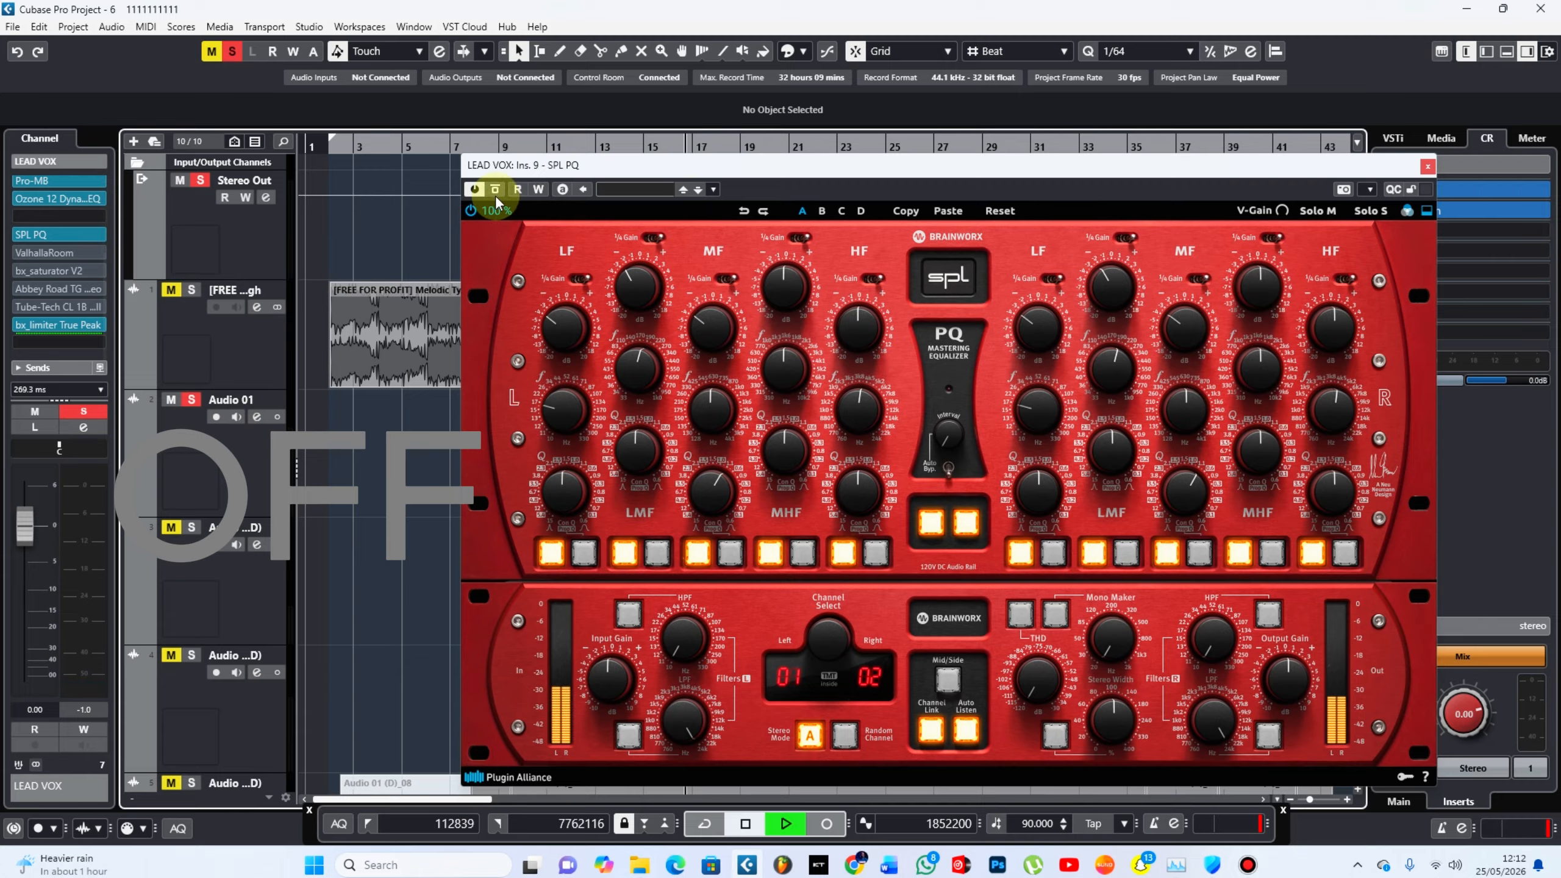
click(483, 189)
click(483, 191)
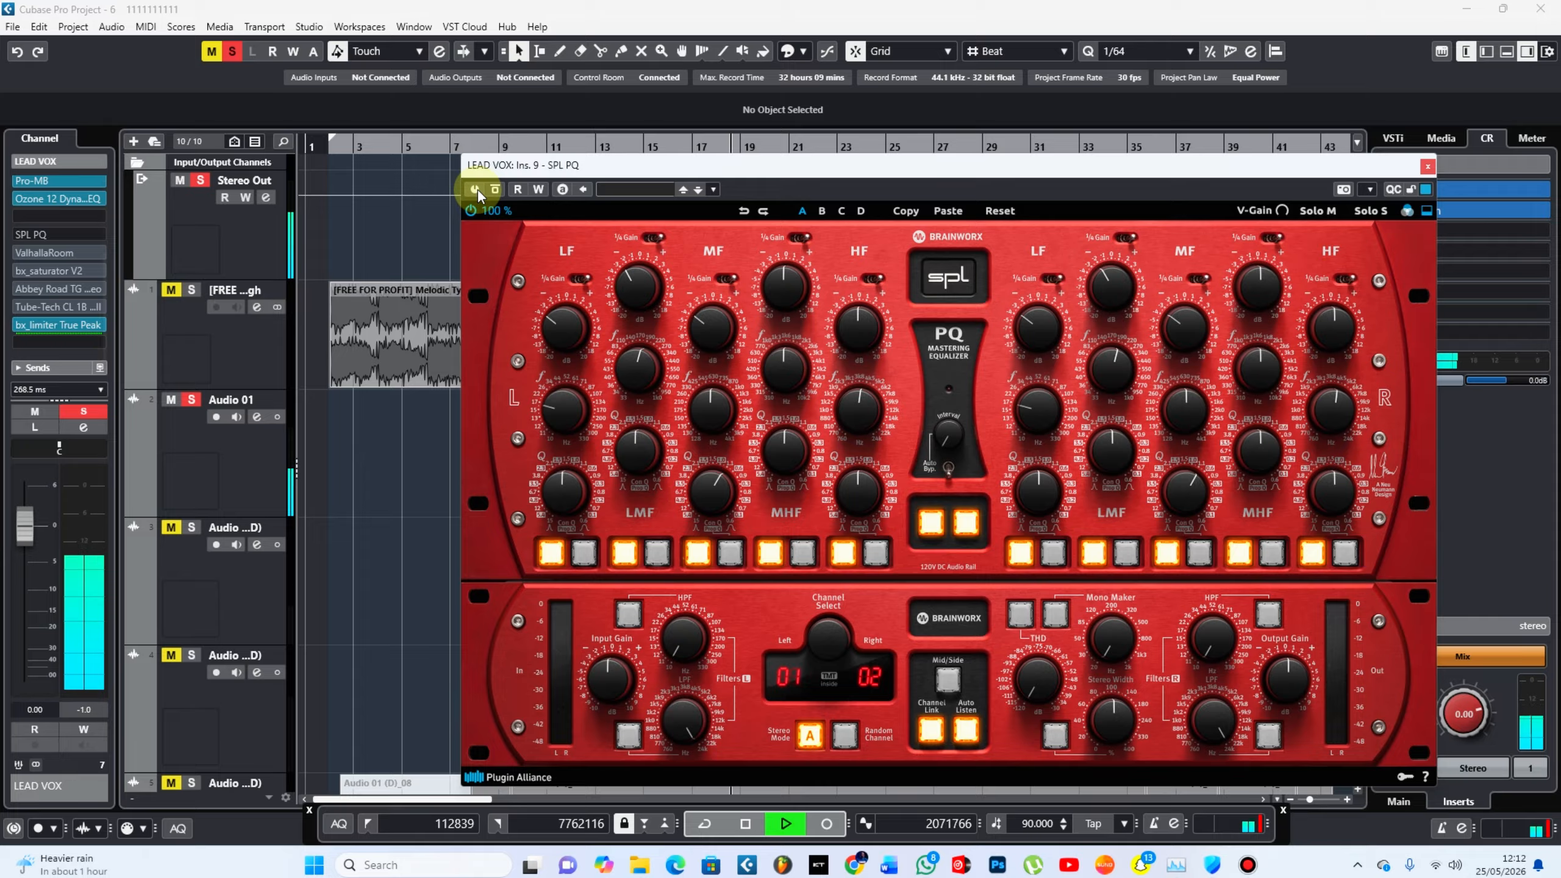
click(475, 190)
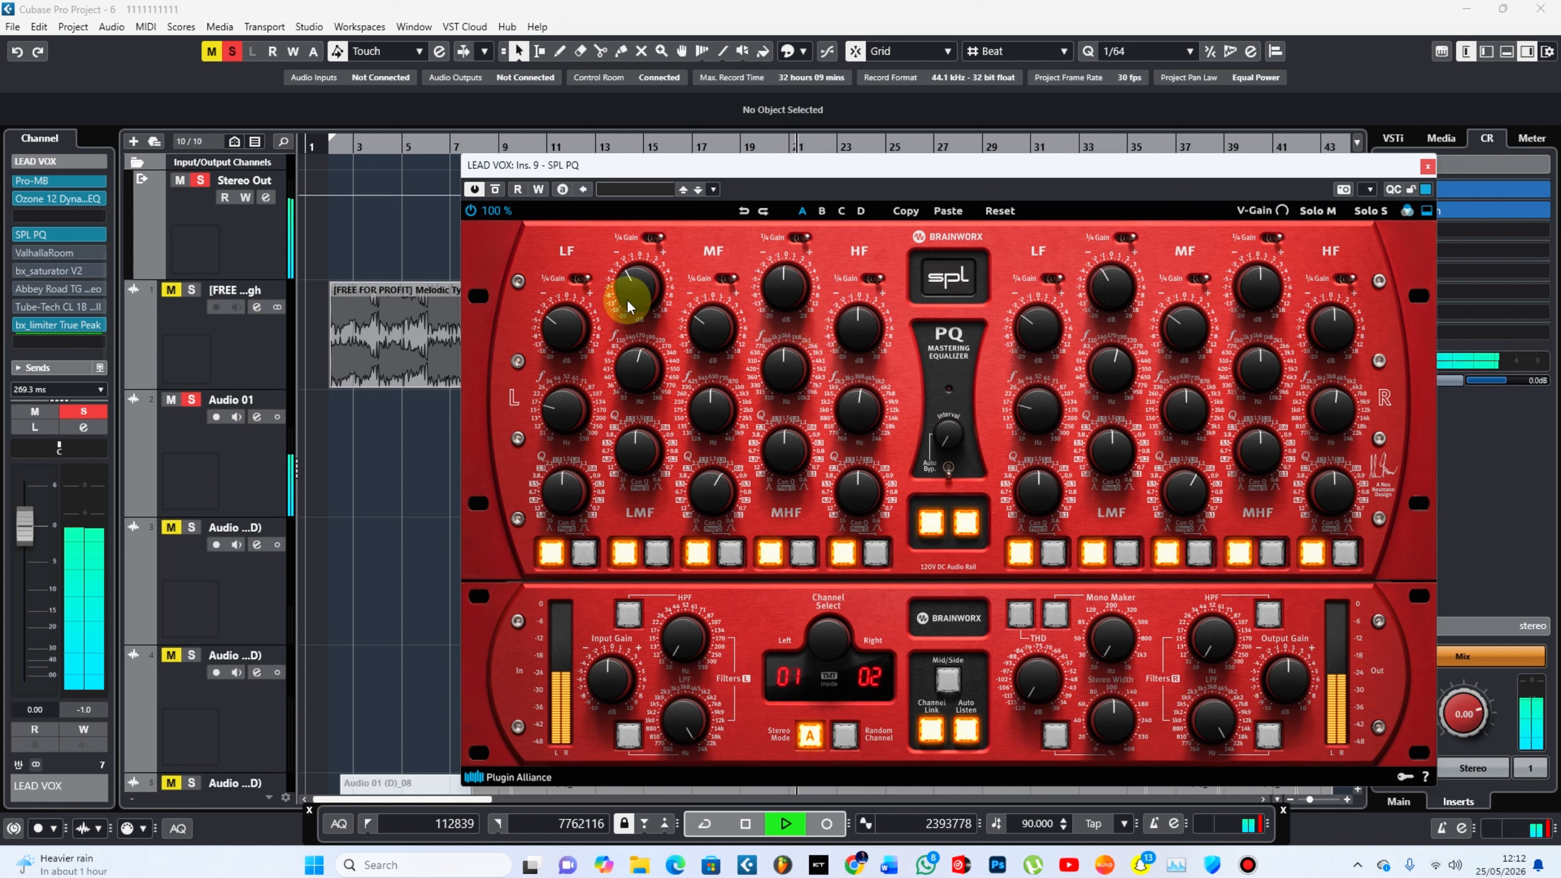
Step: Close the SPL PQ, enable ValhallaRoom in insert 10 of LEAD VOX, and audition the vocal from about bar 14
key(space)
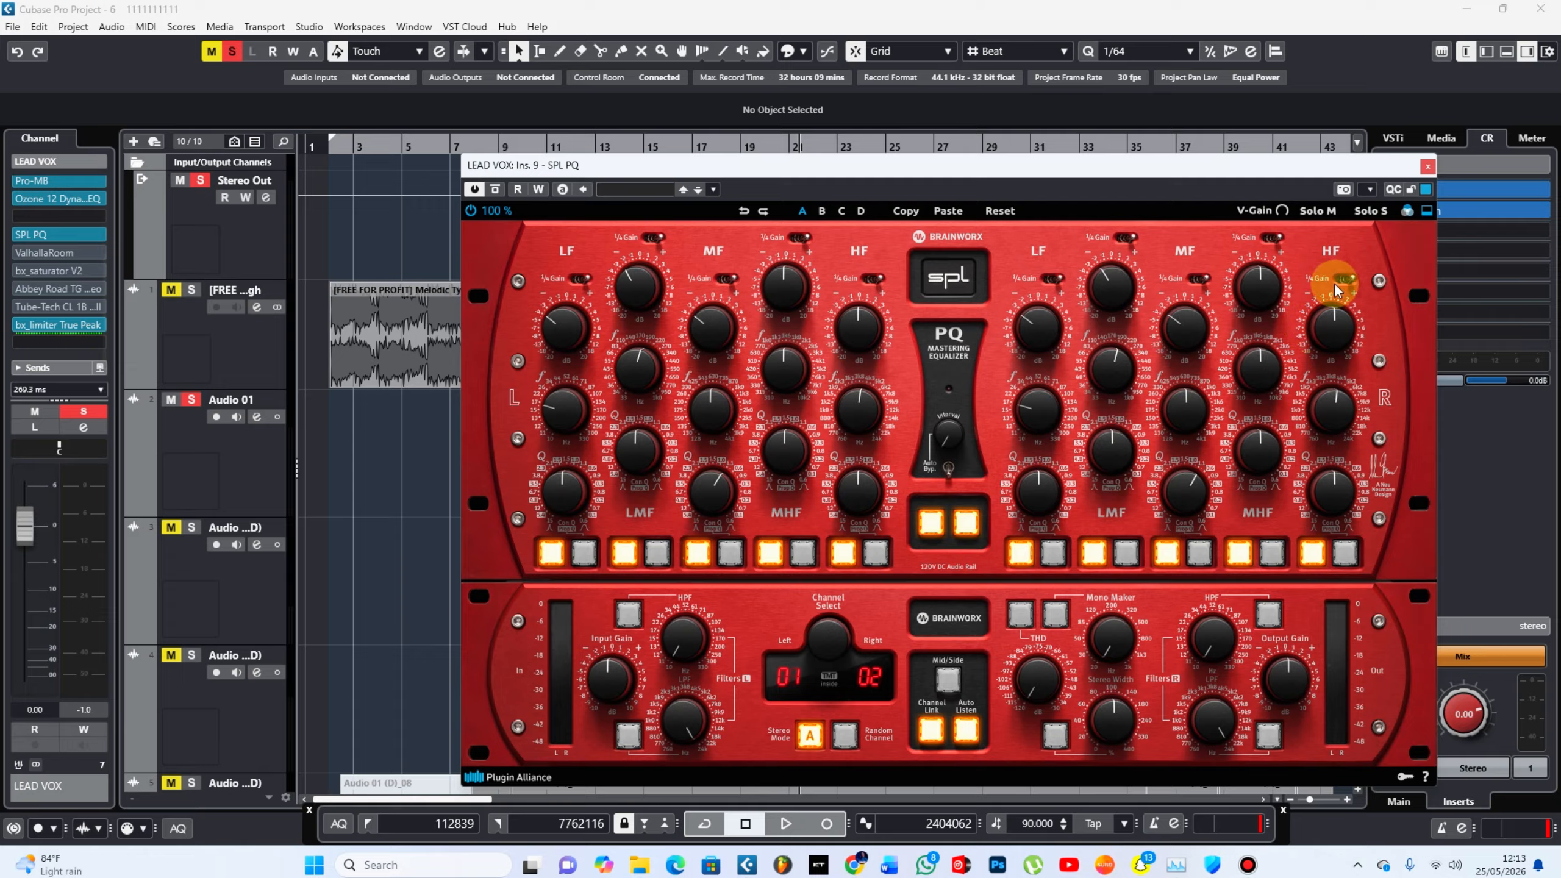
click(1426, 166)
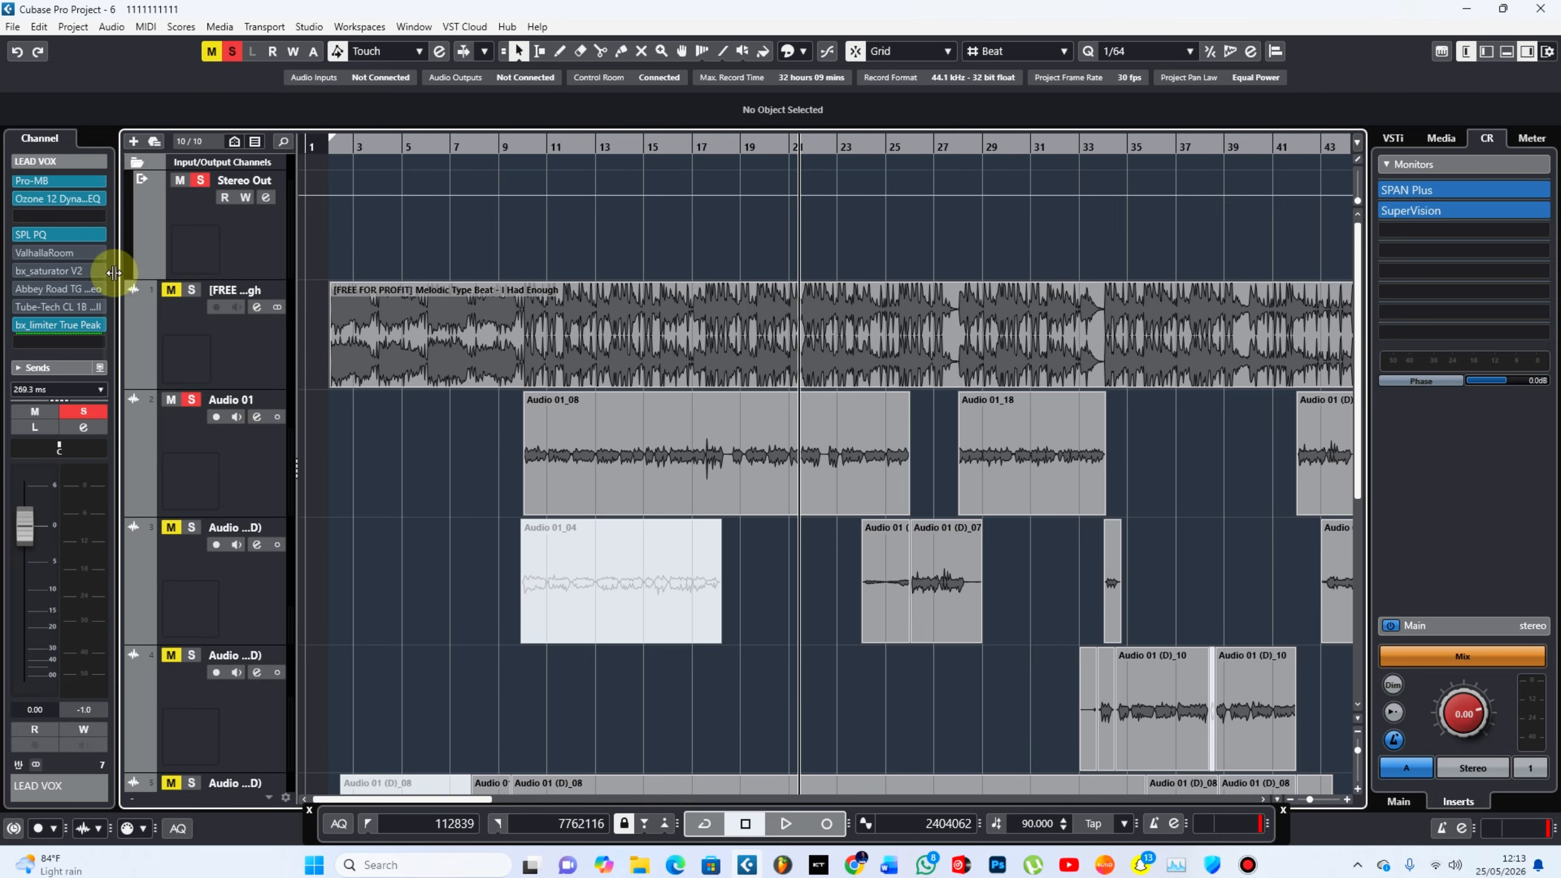
click(34, 253)
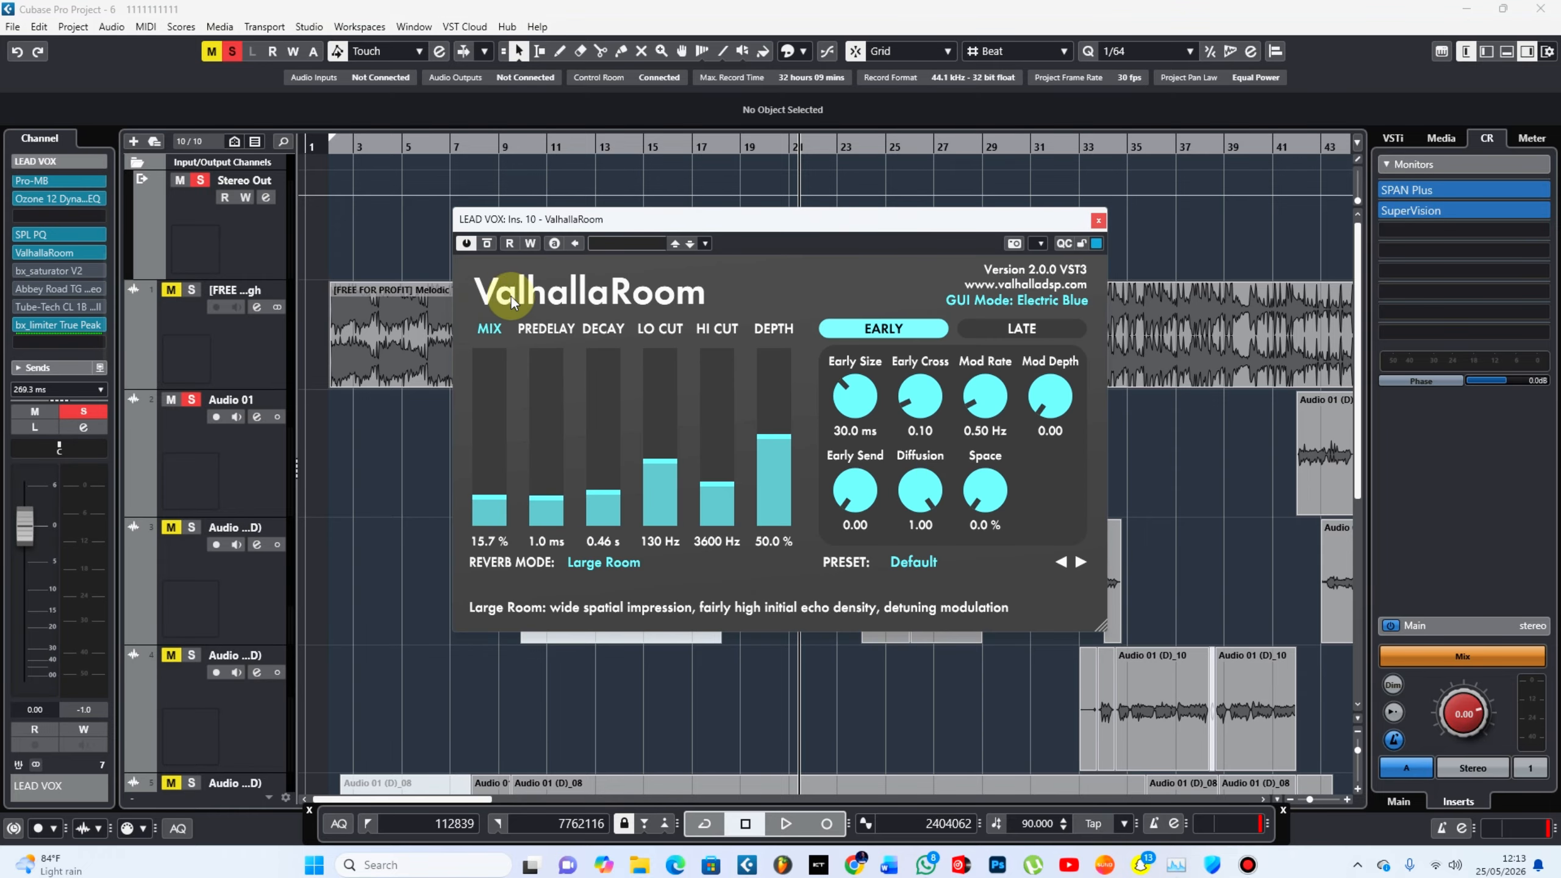
click(625, 147)
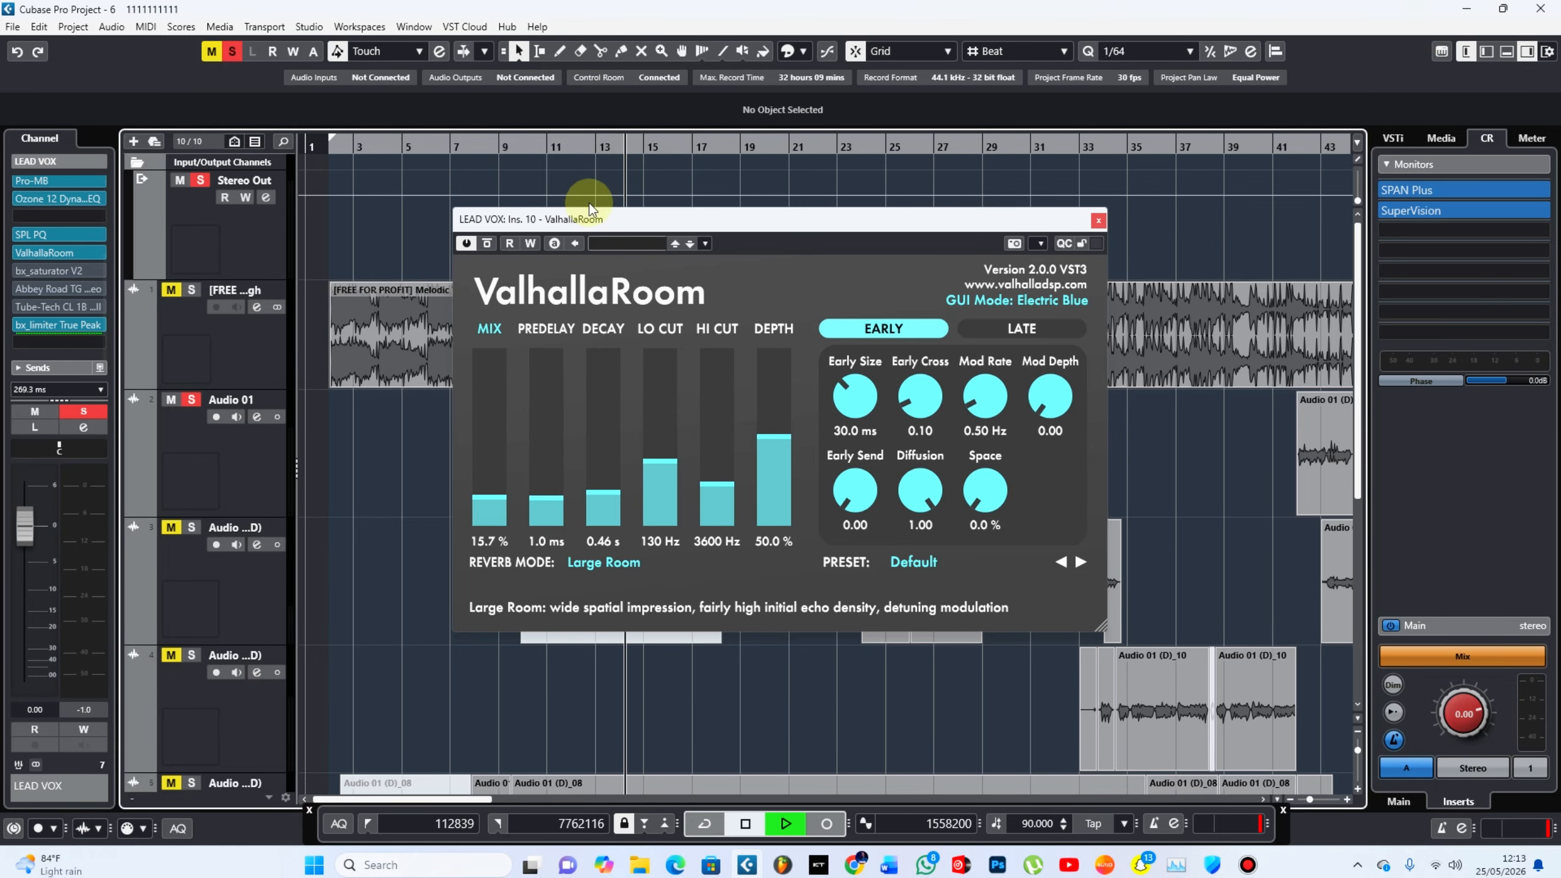
key(space)
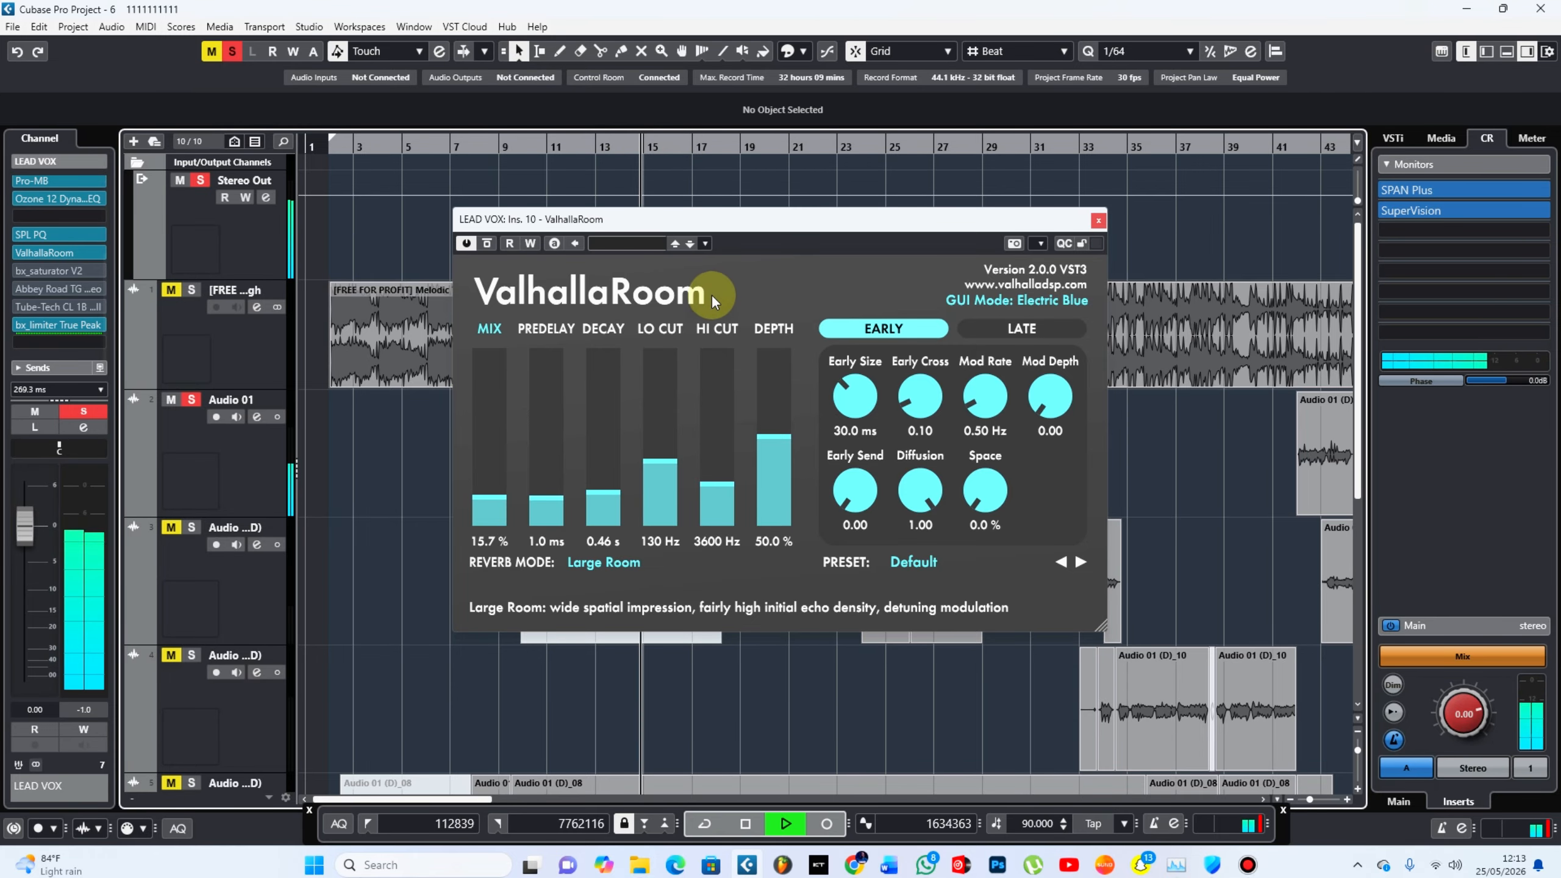
mouse_move(488, 510)
mouse_move(660, 437)
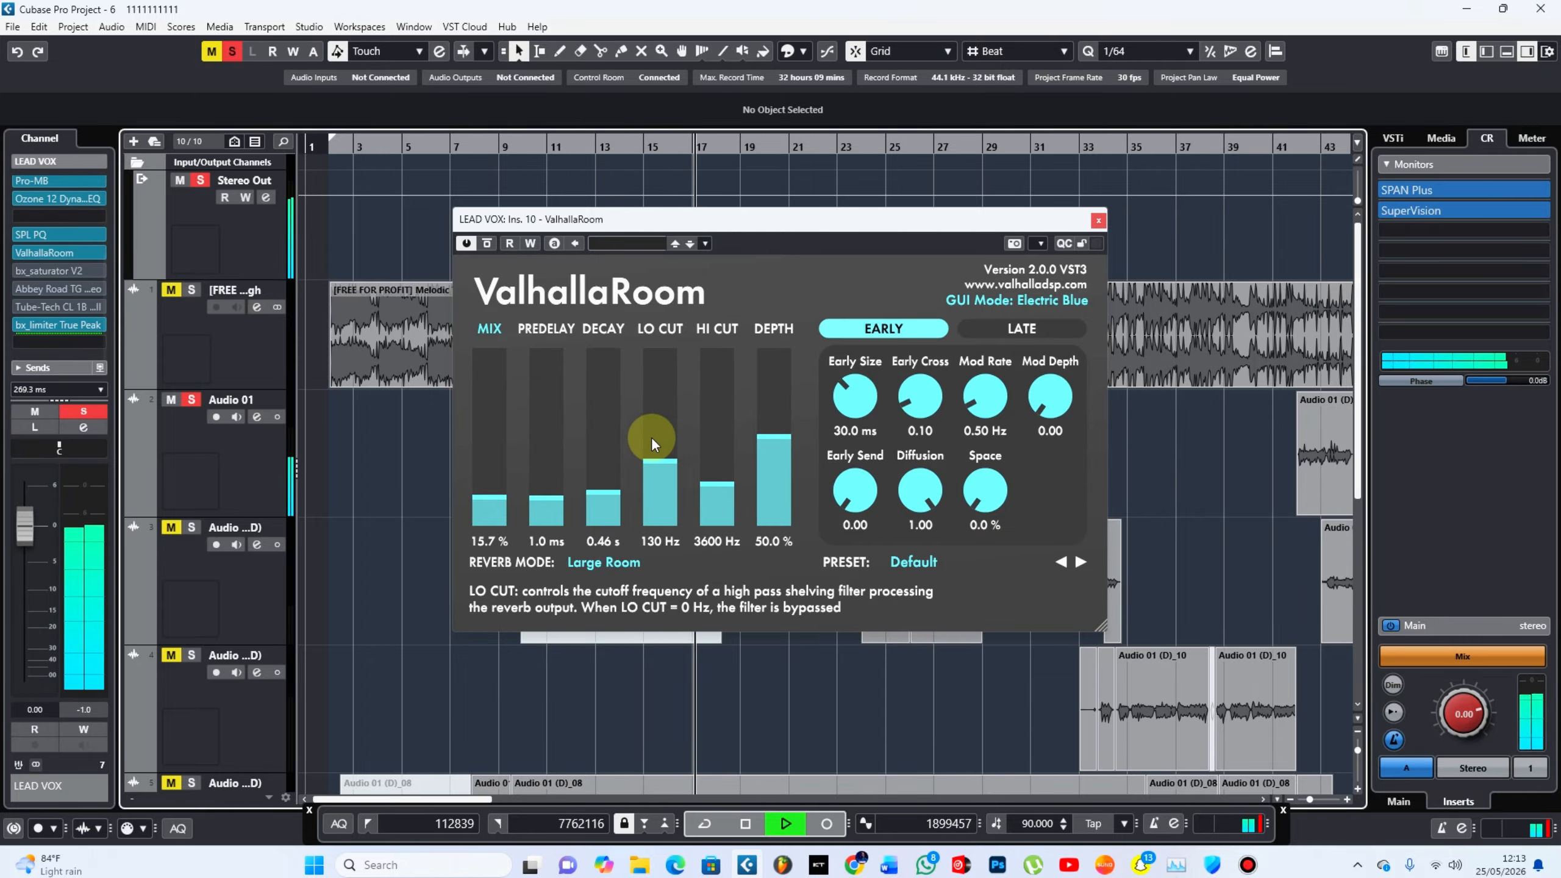
key(space)
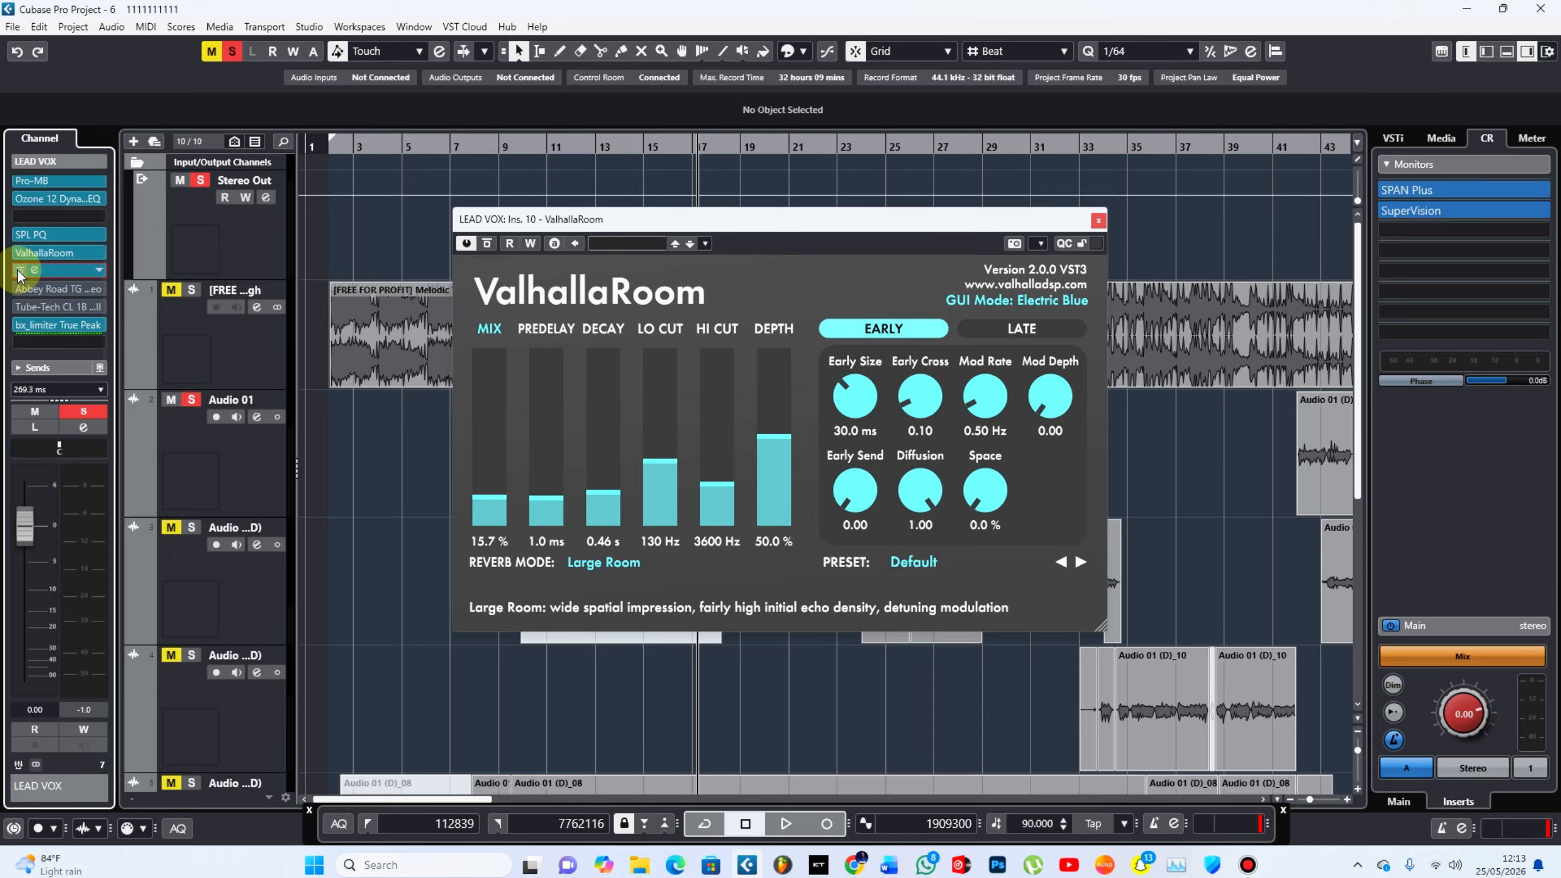
Step: Enable bx_saturator V2 in insert 11 of LEAD VOX, audition the vocal, and close the saturator and ValhallaRoom windows
click(37, 271)
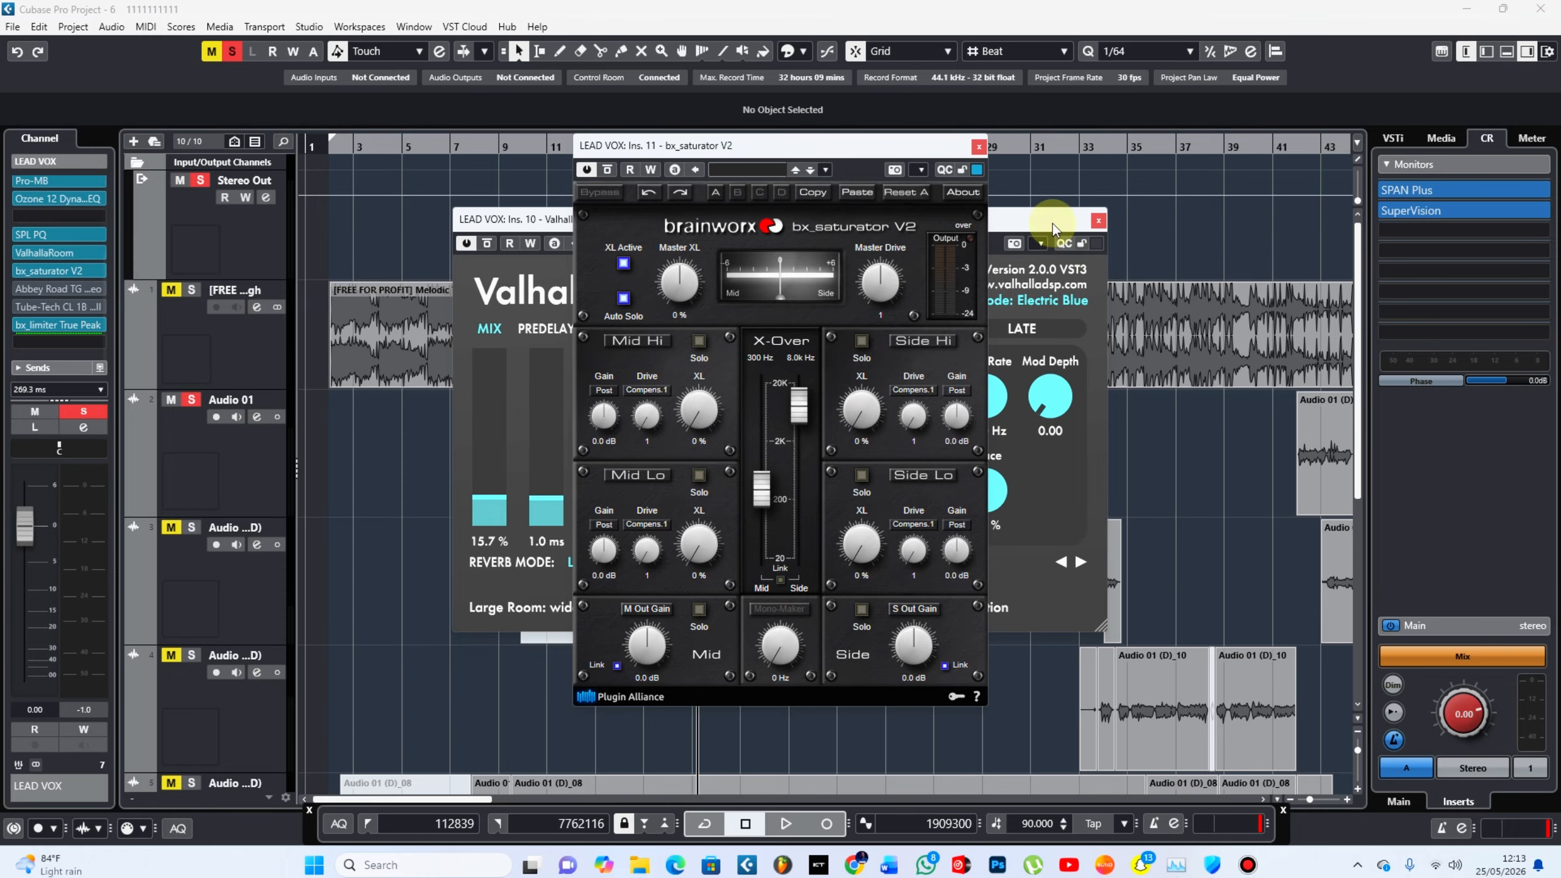
click(977, 146)
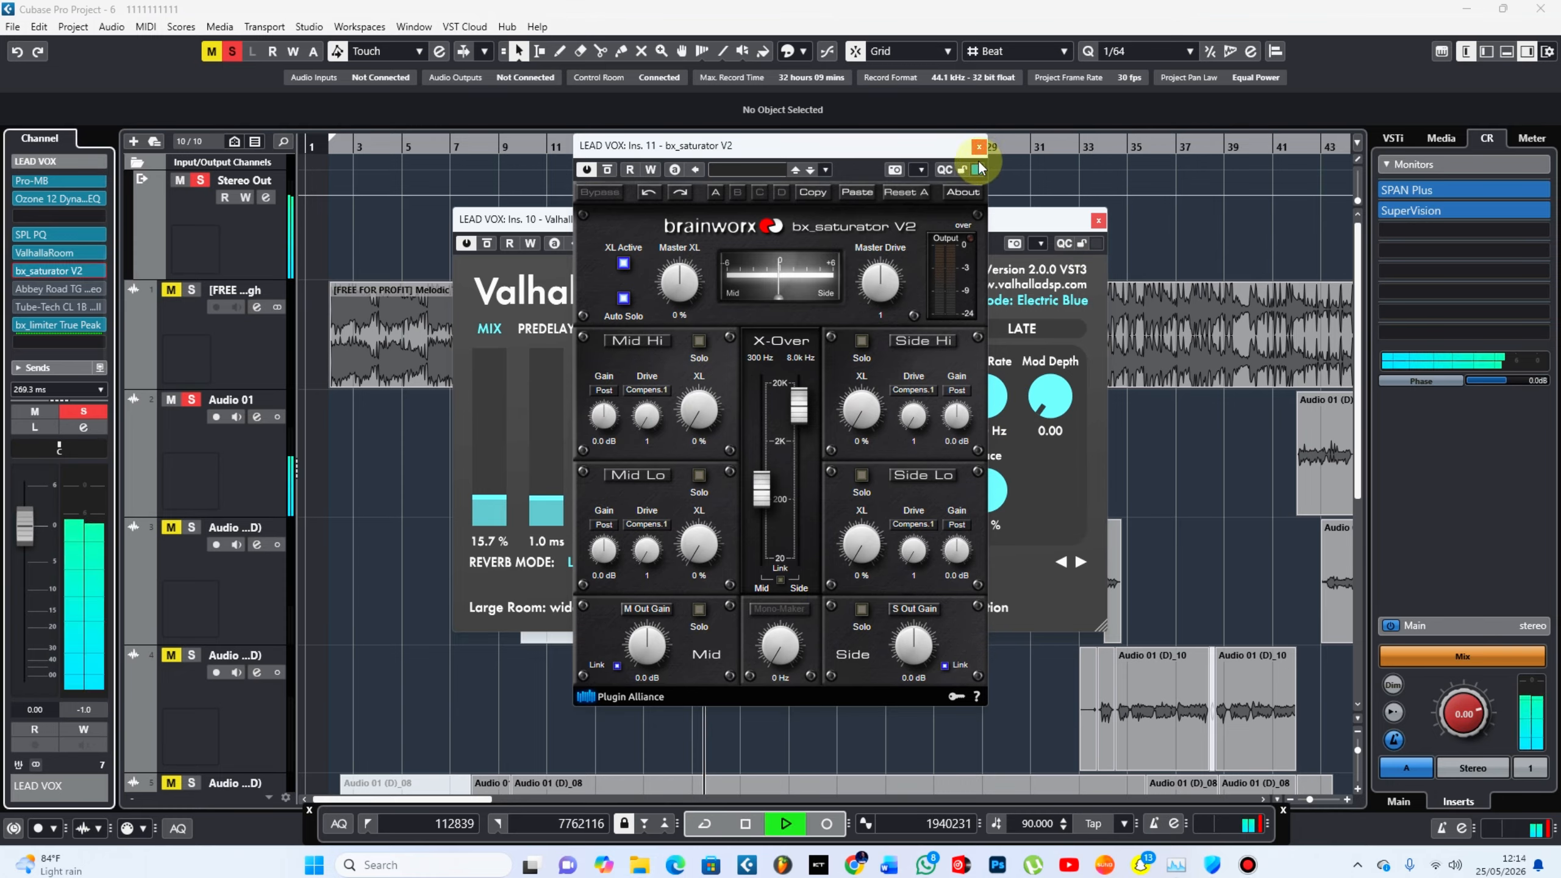
click(979, 147)
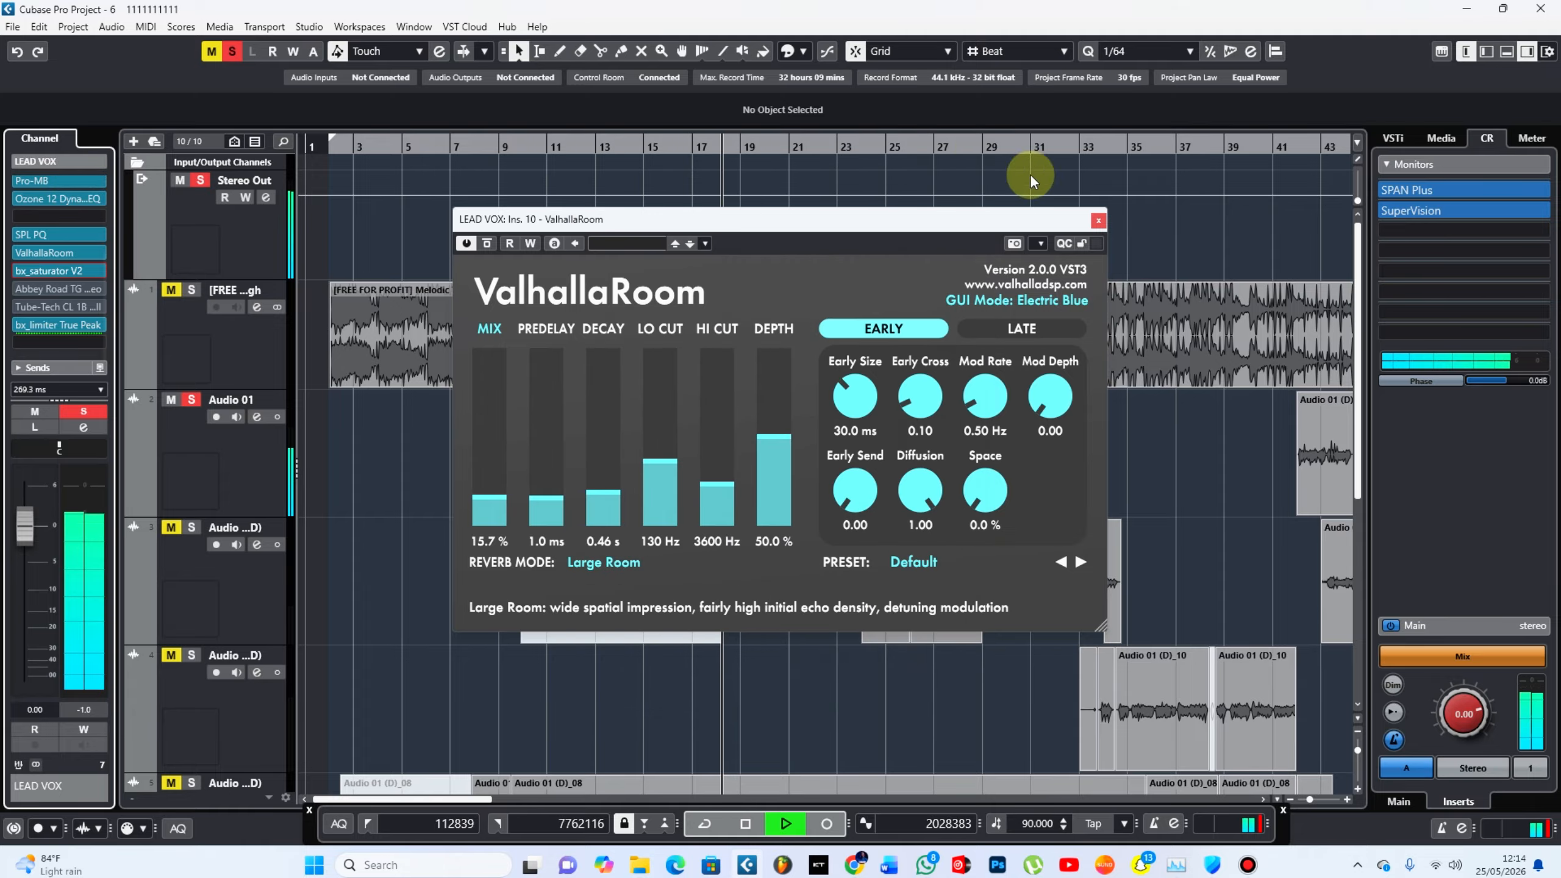
click(1098, 220)
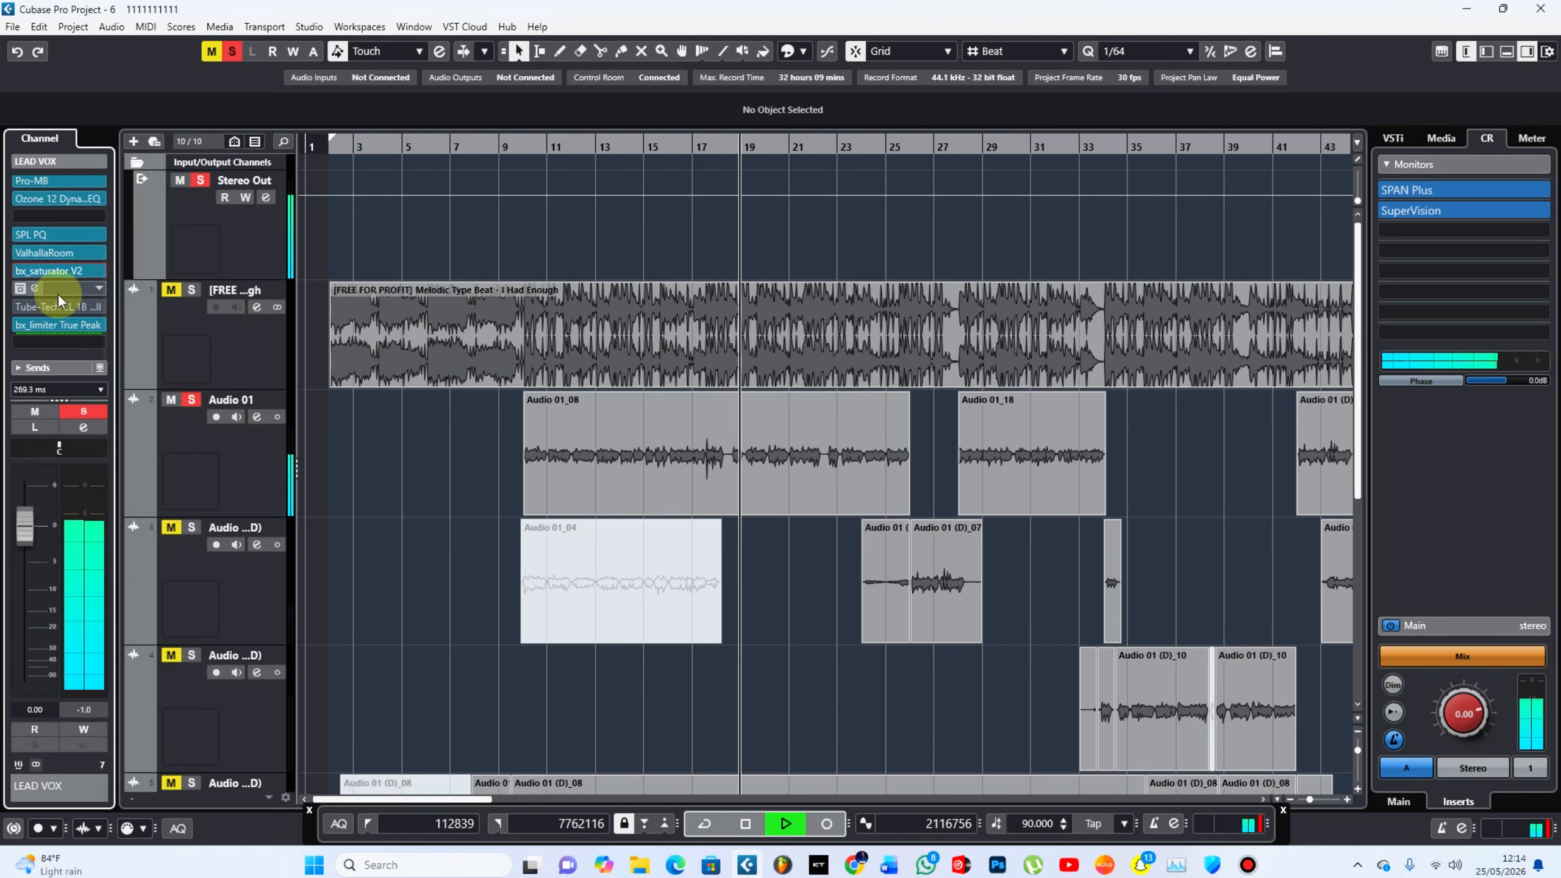
mouse_move(36, 289)
key(space)
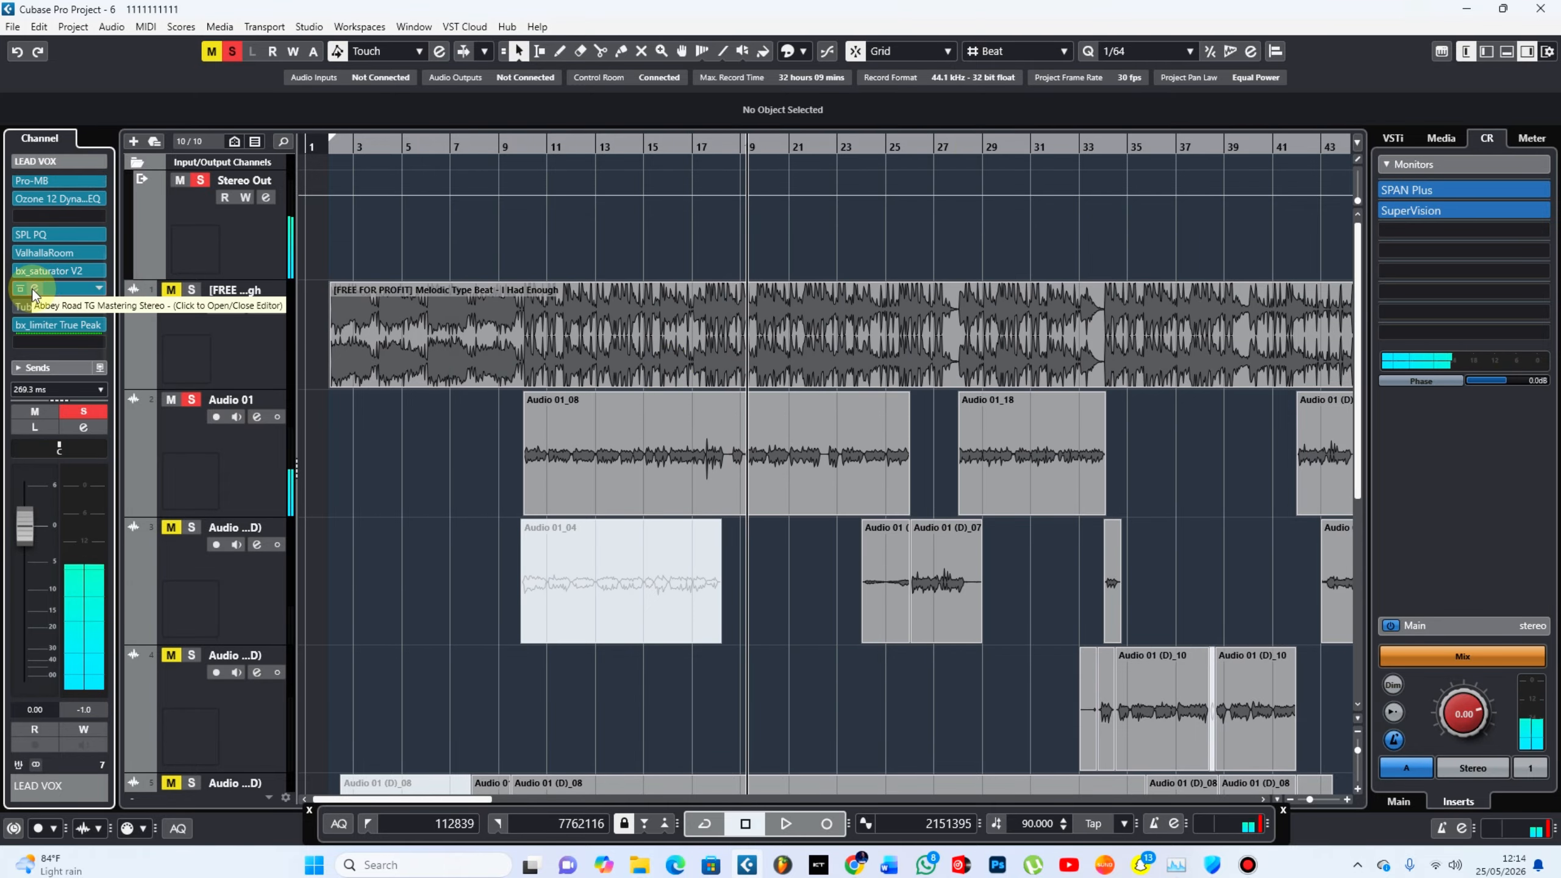
Step: Enable the Abbey Road TG Mastering chain in insert 12, compare the vocal with it bypassed and active, and close it
click(39, 286)
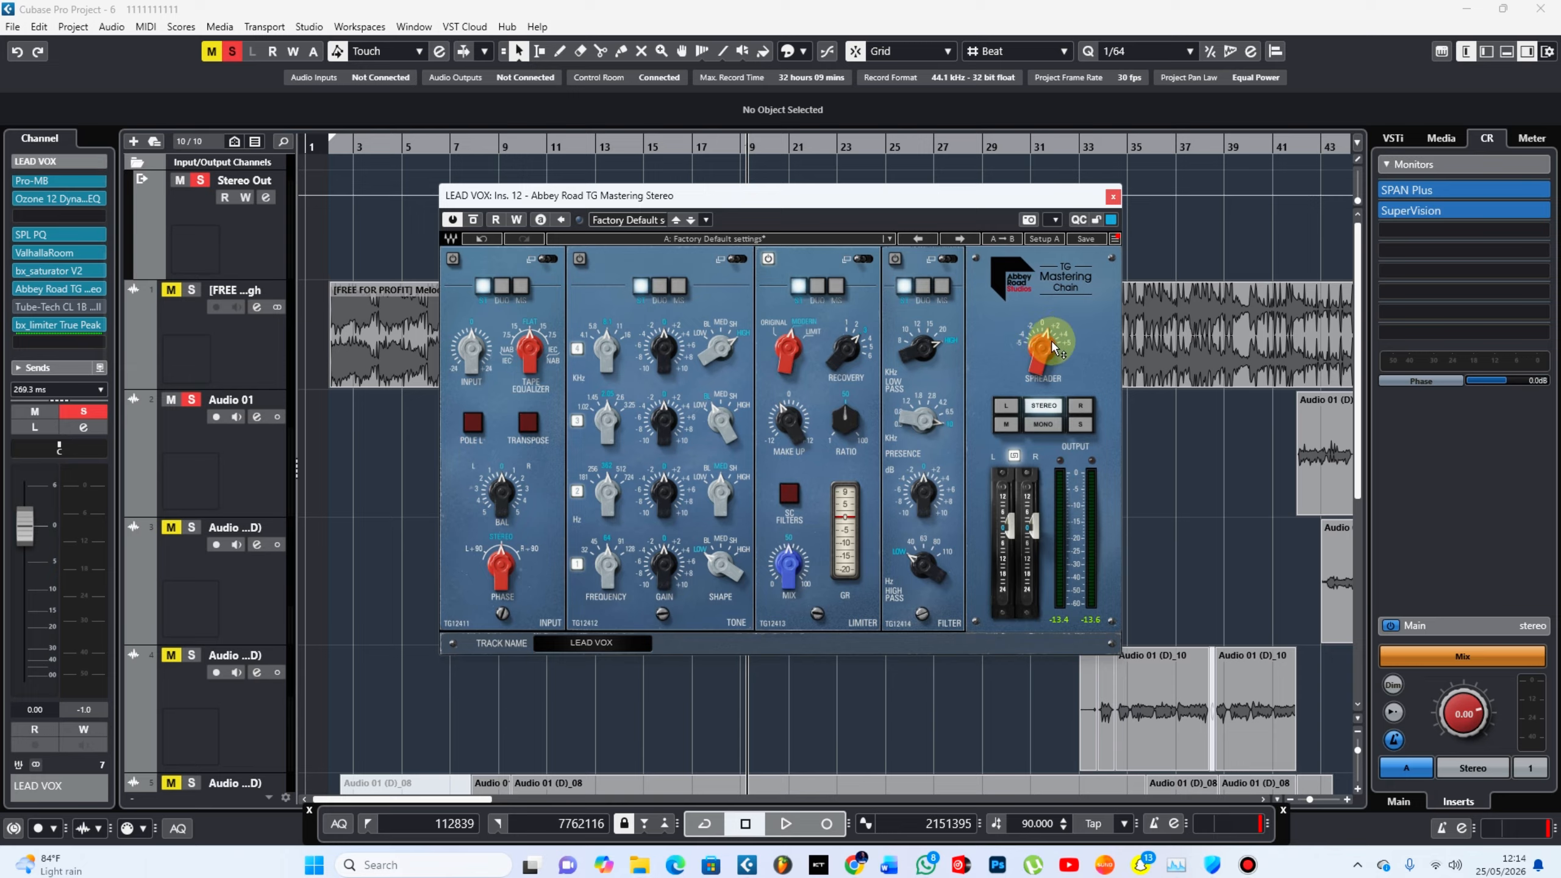
mouse_move(1050, 349)
mouse_down()
mouse_move(1045, 336)
mouse_move(1025, 350)
mouse_move(1044, 346)
mouse_up()
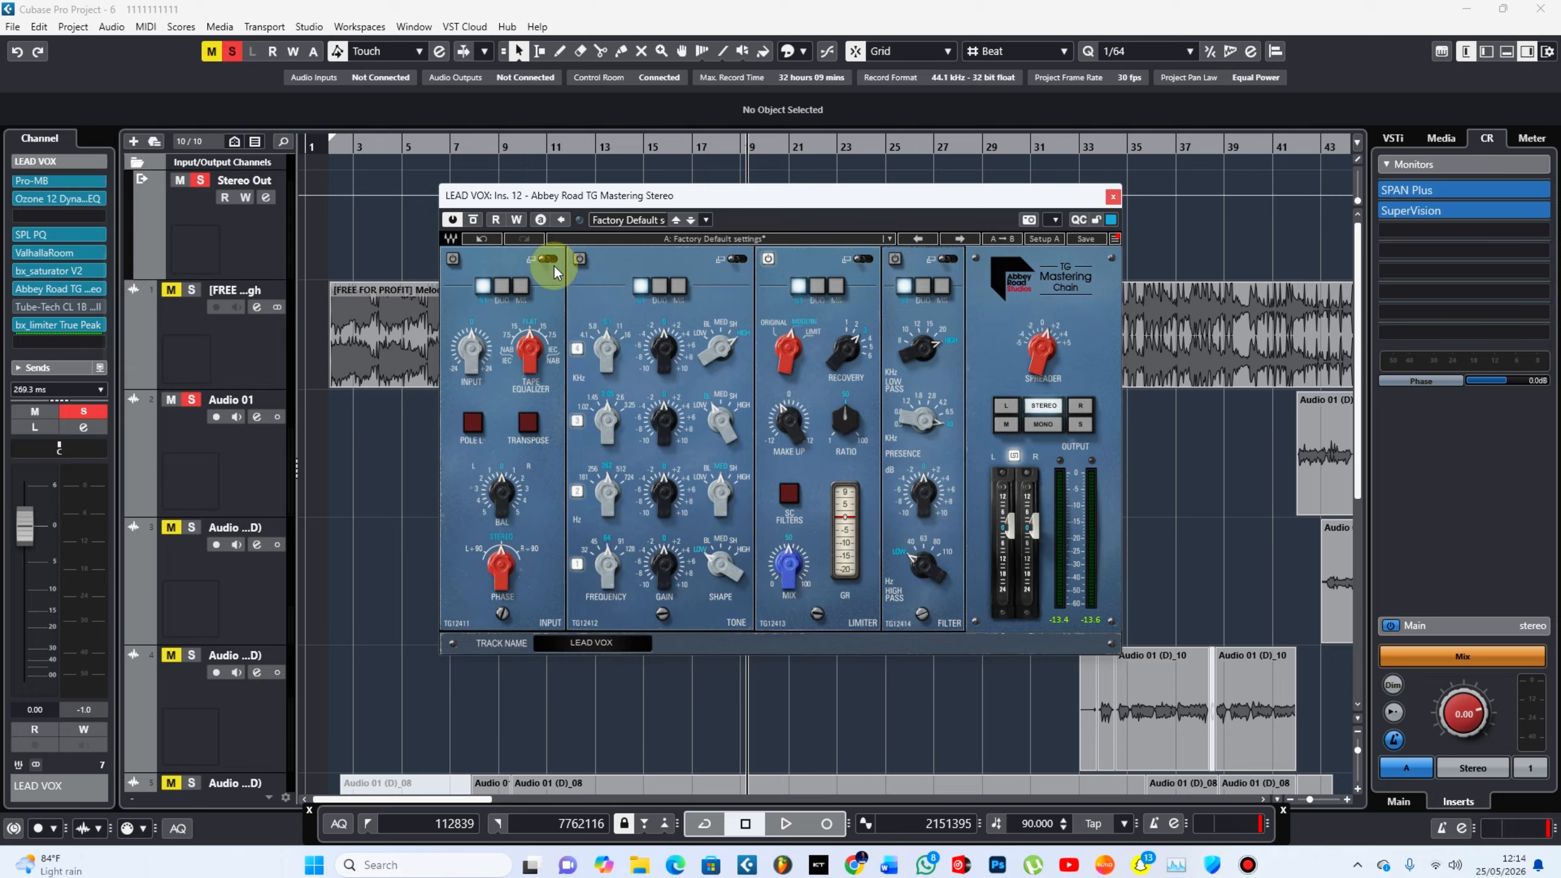
click(473, 219)
key(space)
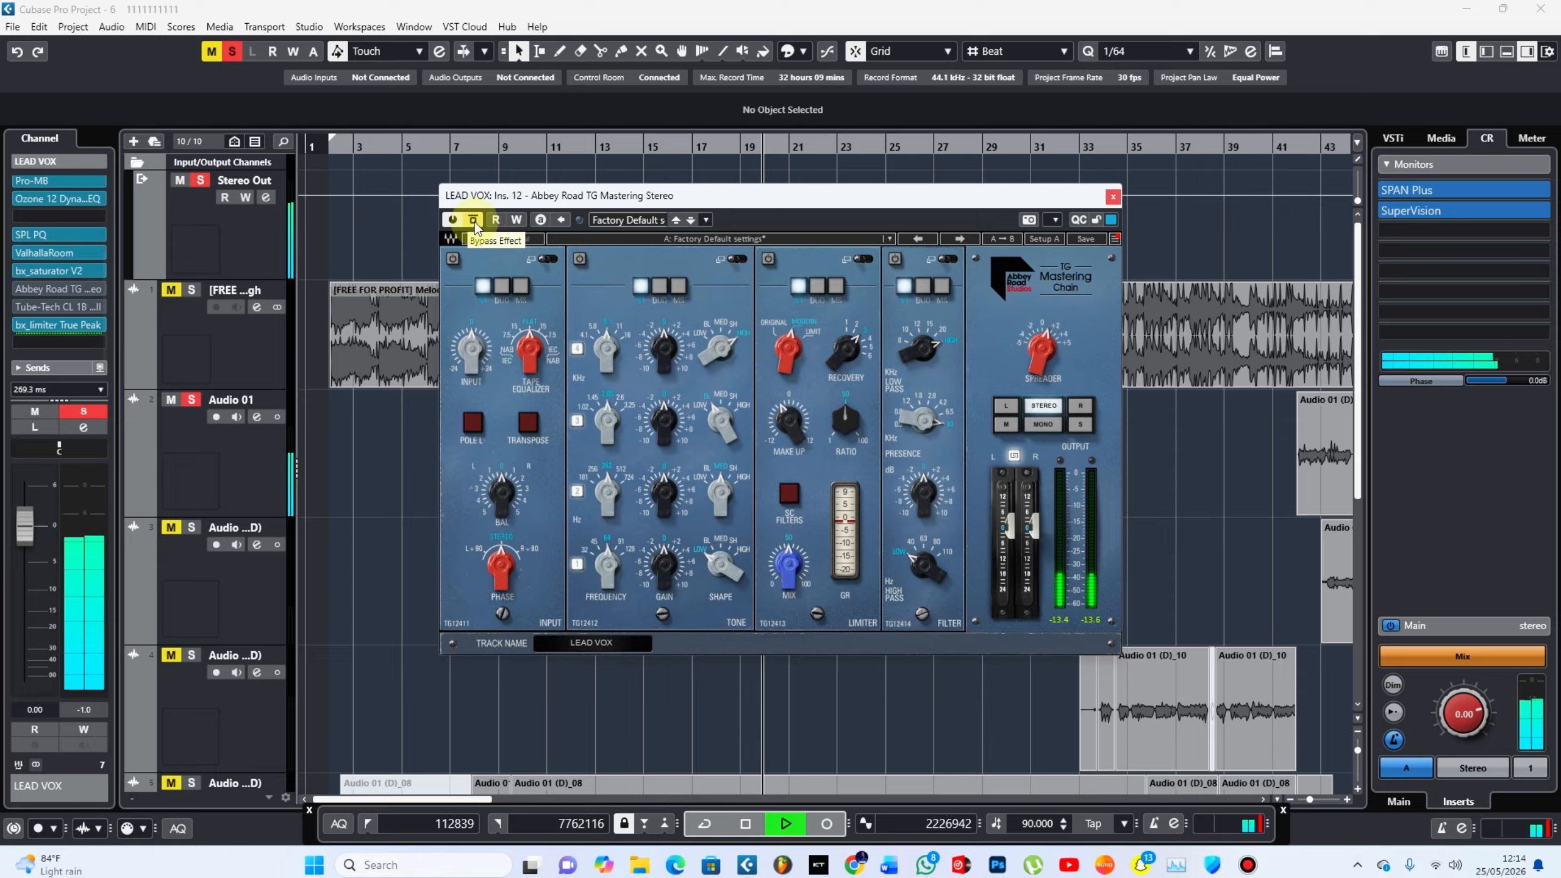
click(474, 221)
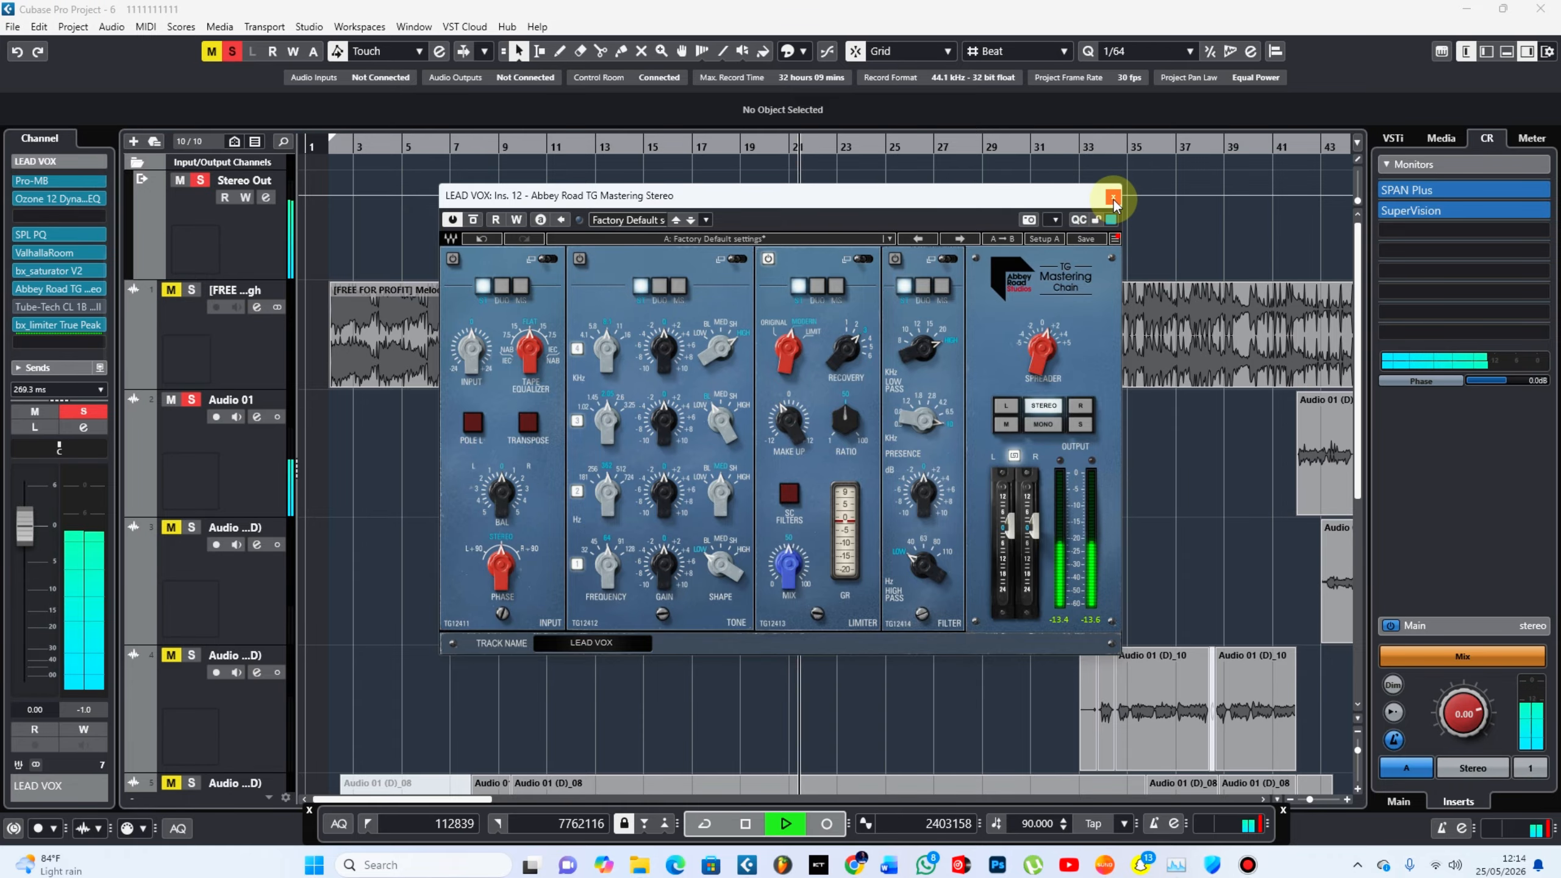
key(space)
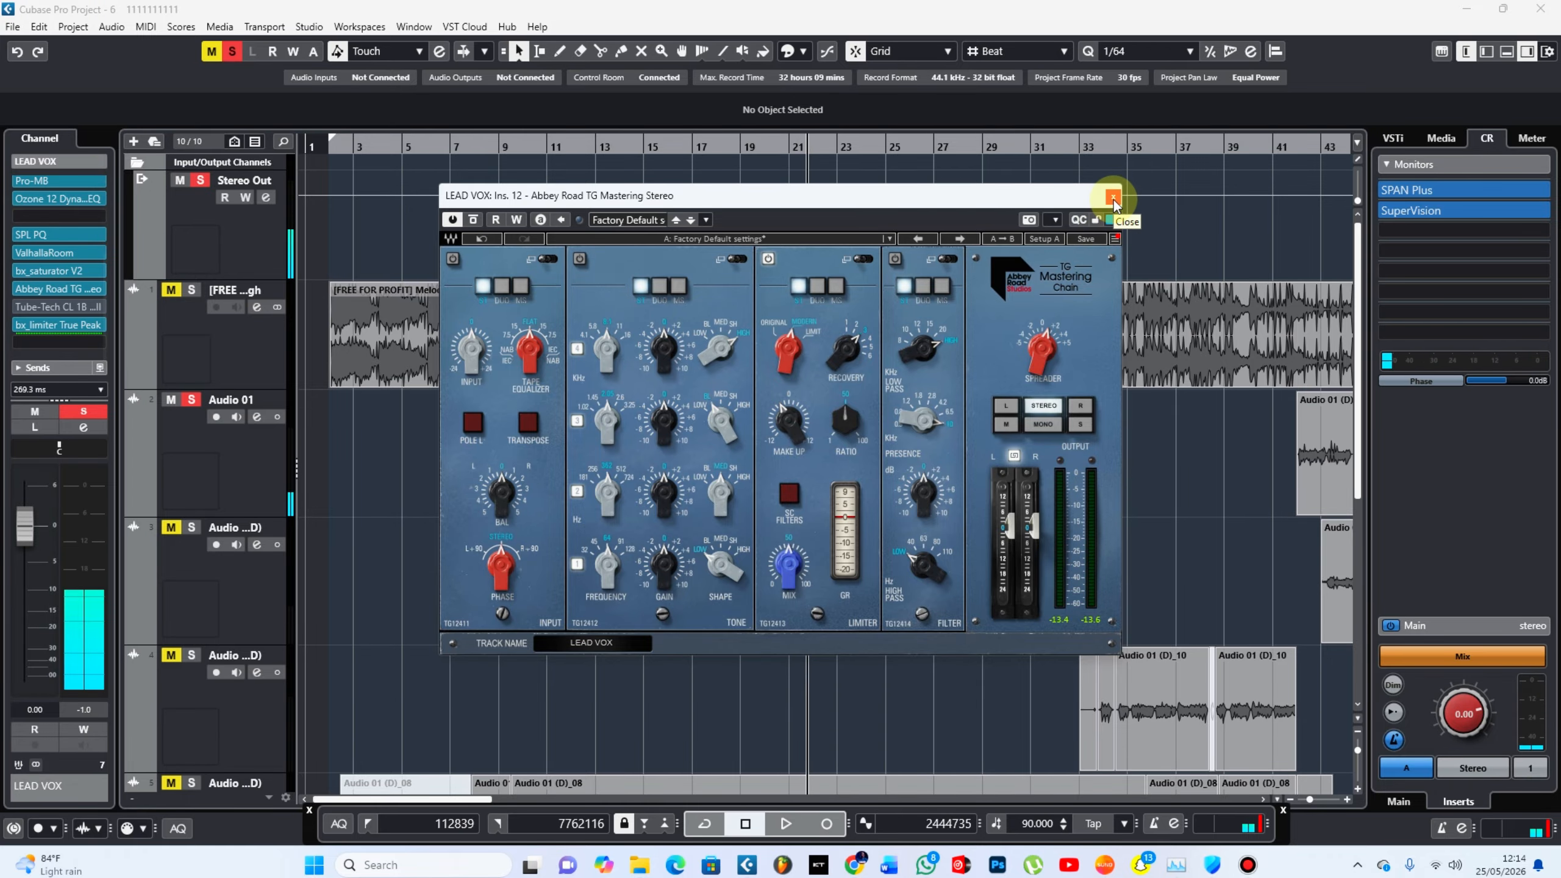
click(1113, 198)
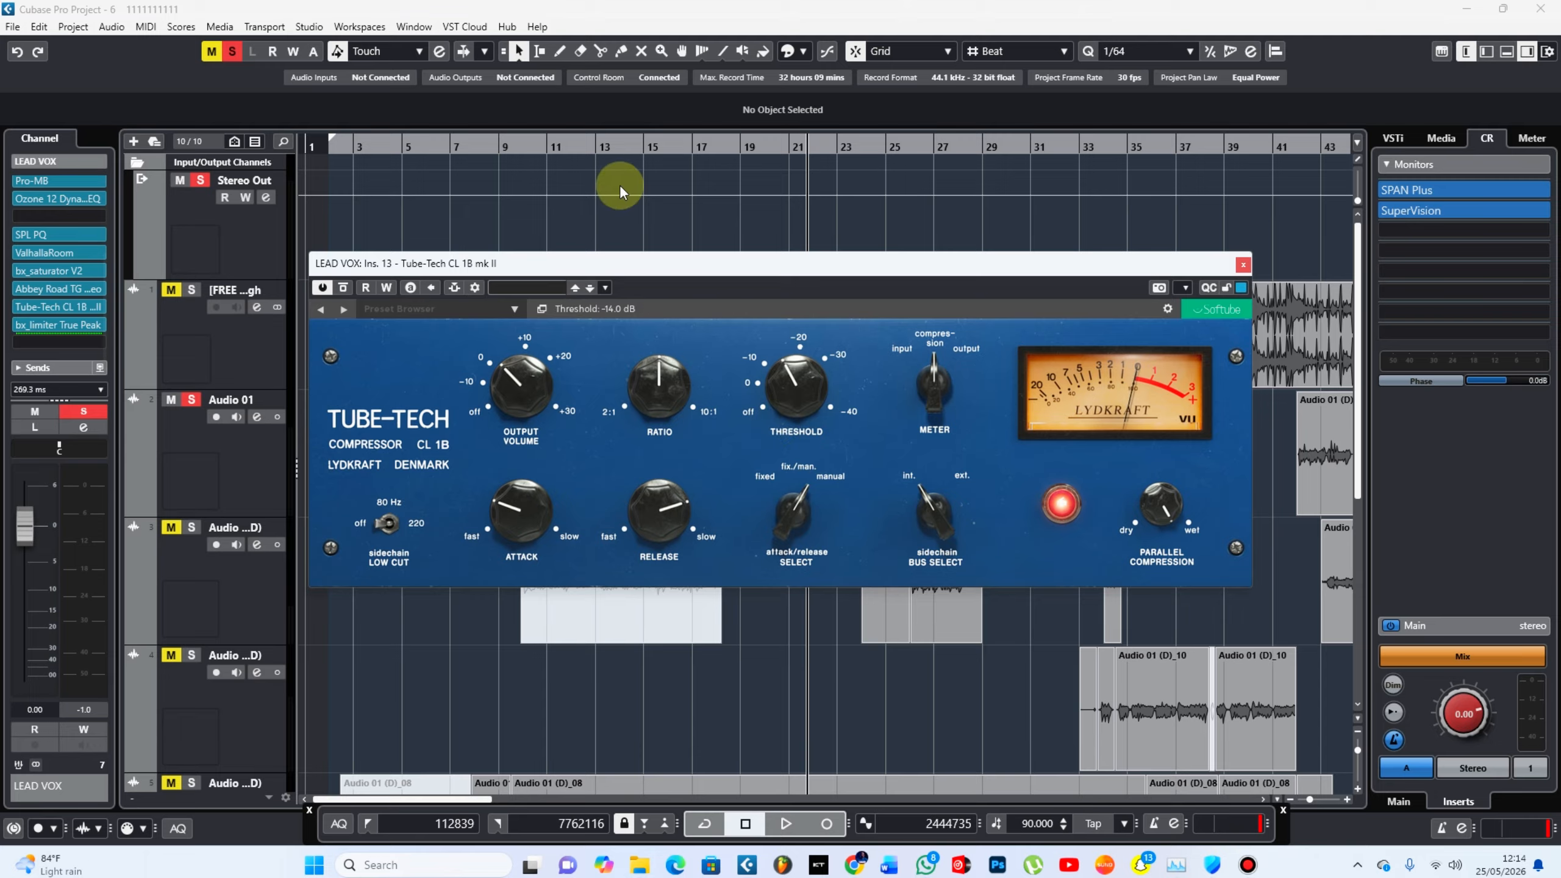
Step: Audition the enabled Tube-Tech CL 1B compressor on the vocal, then close the compressor and bx_limiter True Peak windows
key(KP_Subtract)
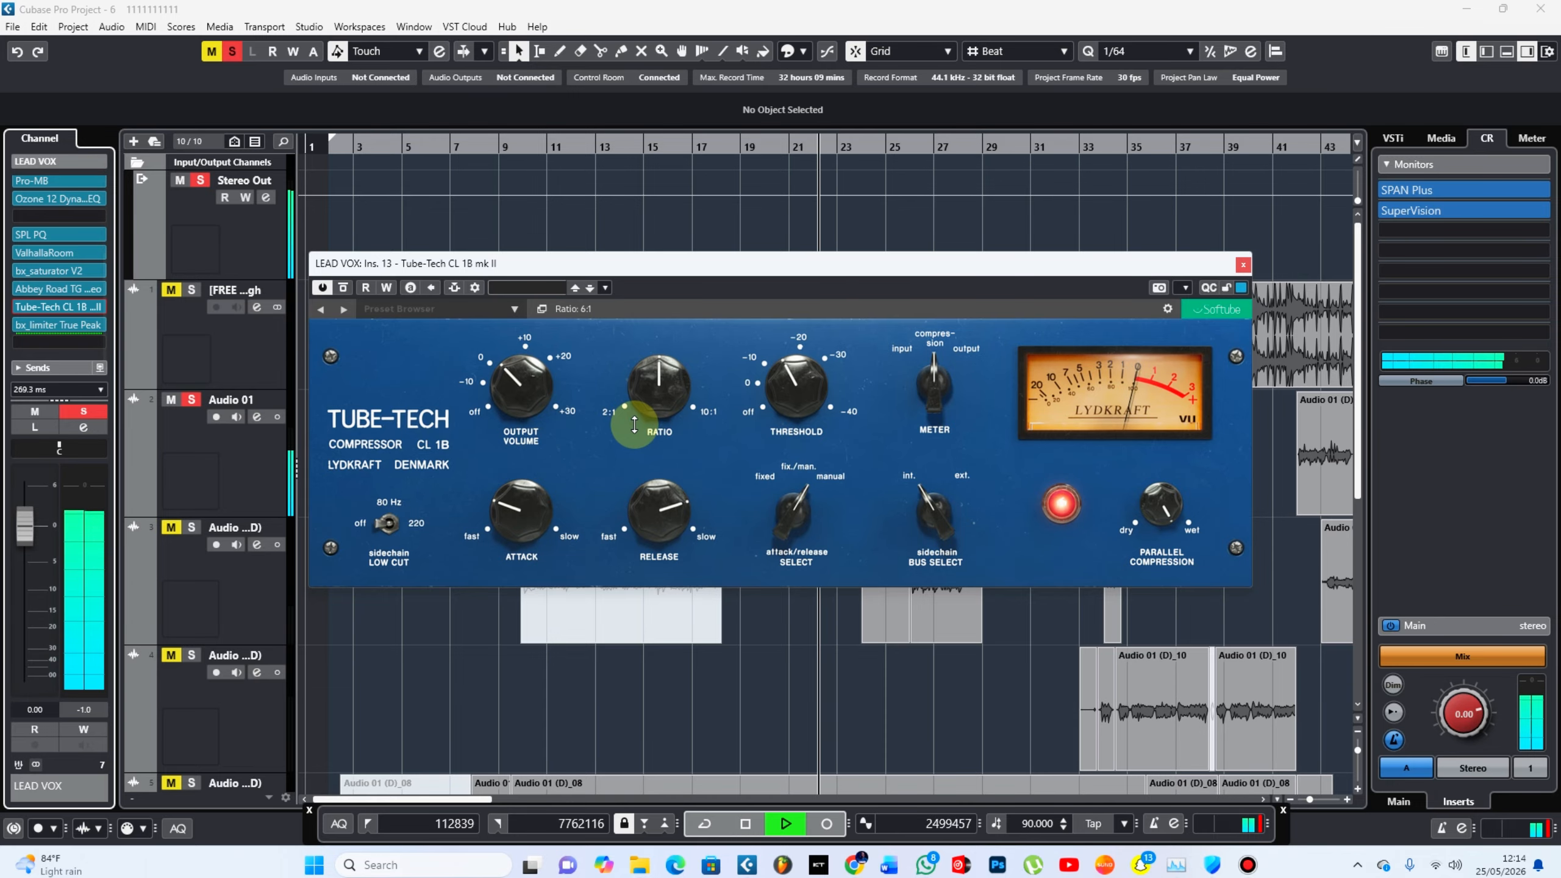
key(space)
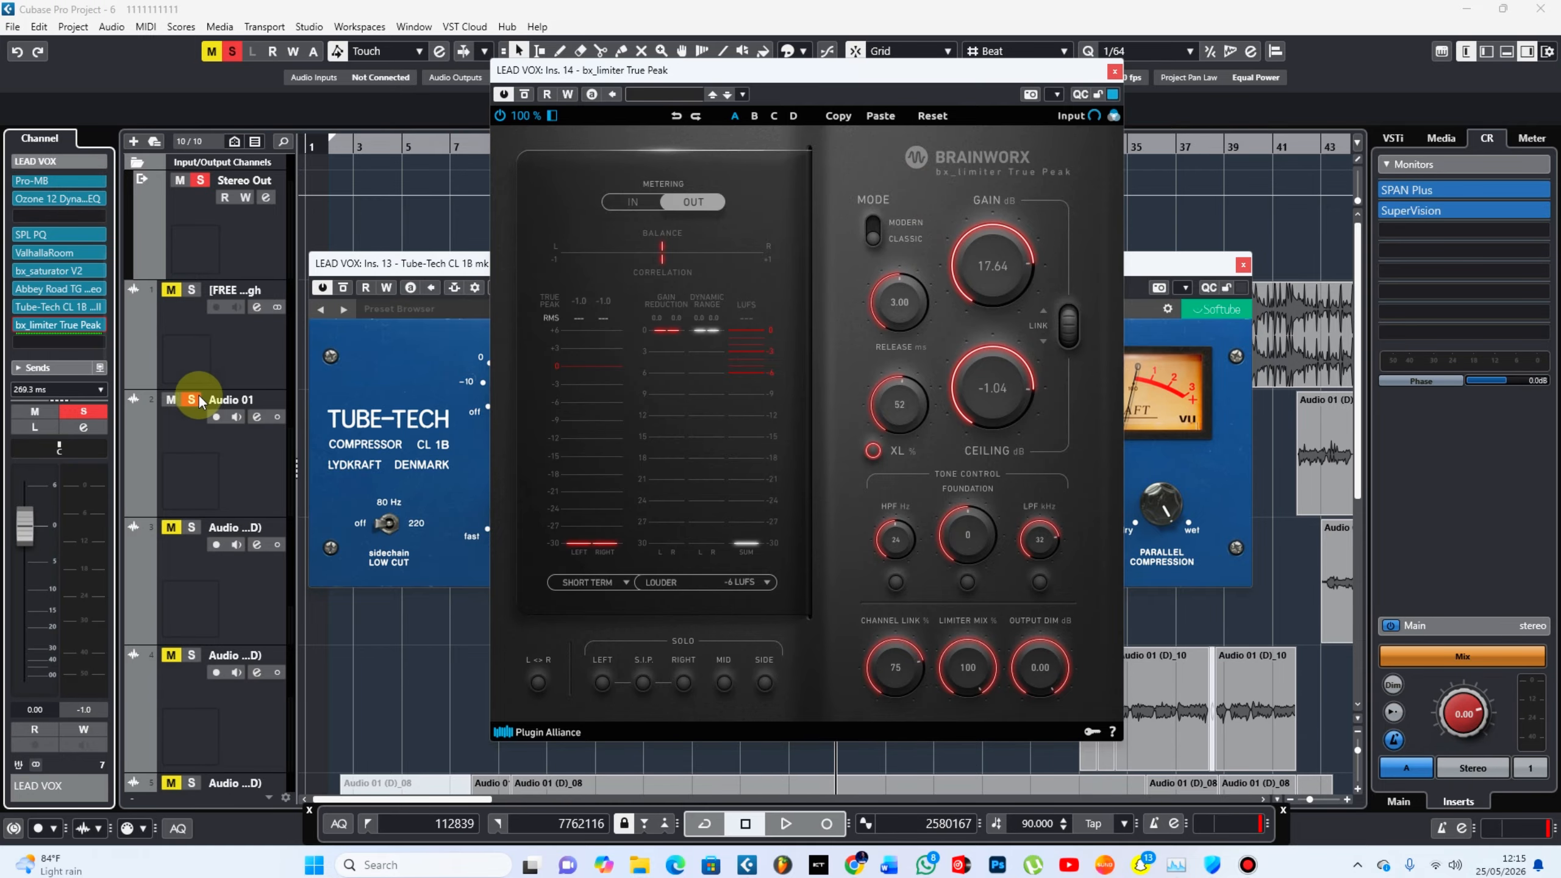
click(1114, 71)
click(1242, 265)
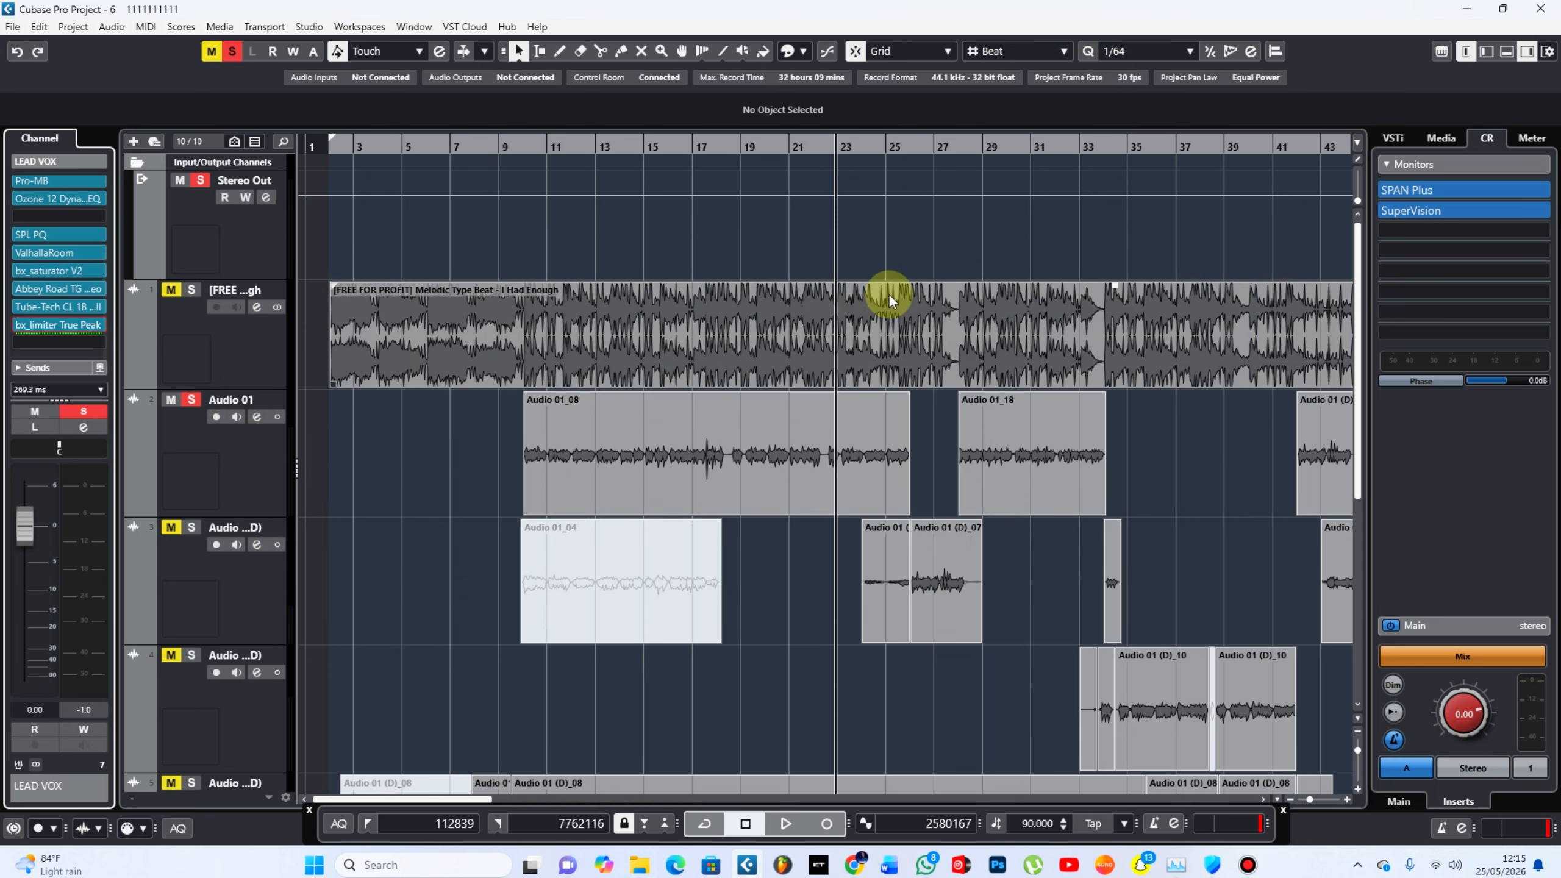
Step: Play the song from about bar 12 and clear all solos to hear the vocal with the beat
key(space)
click(573, 146)
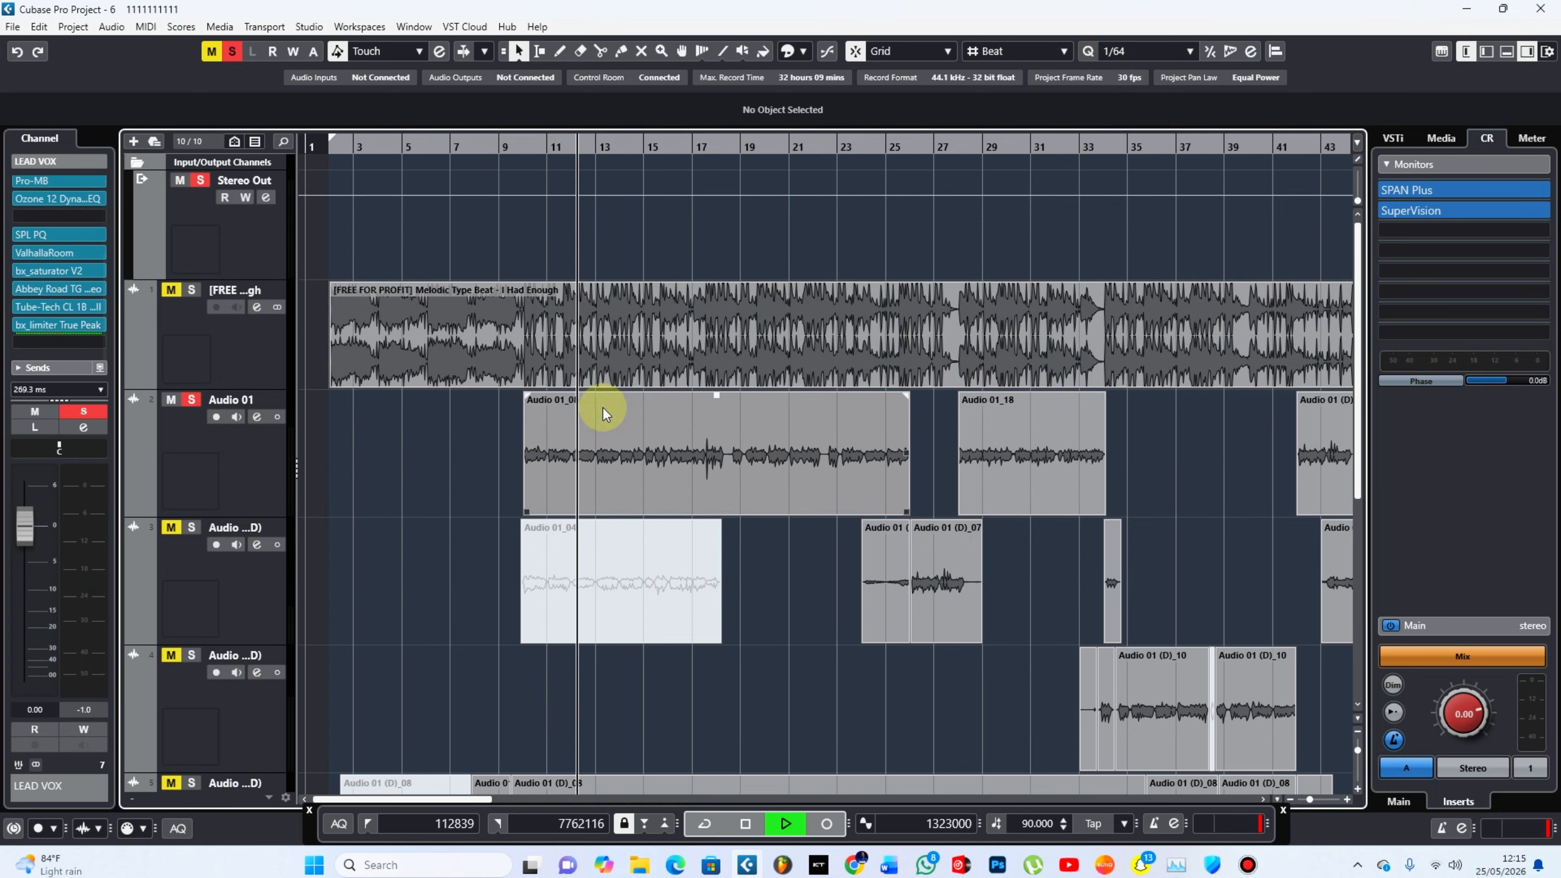
click(200, 180)
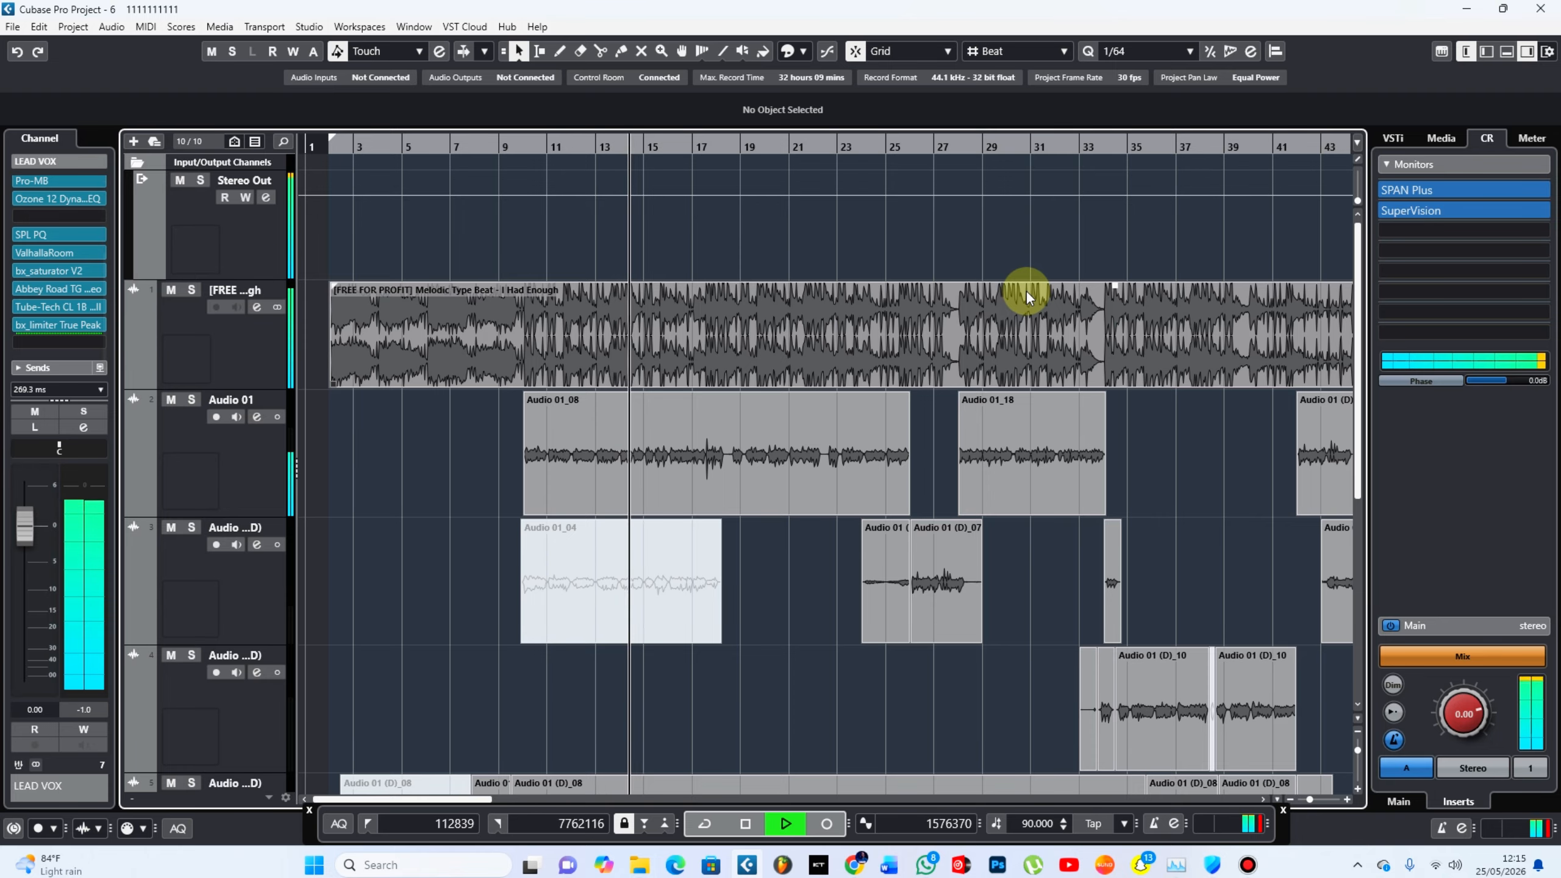
scroll(1020, 552, down, 5)
scroll(1022, 554, up, 5)
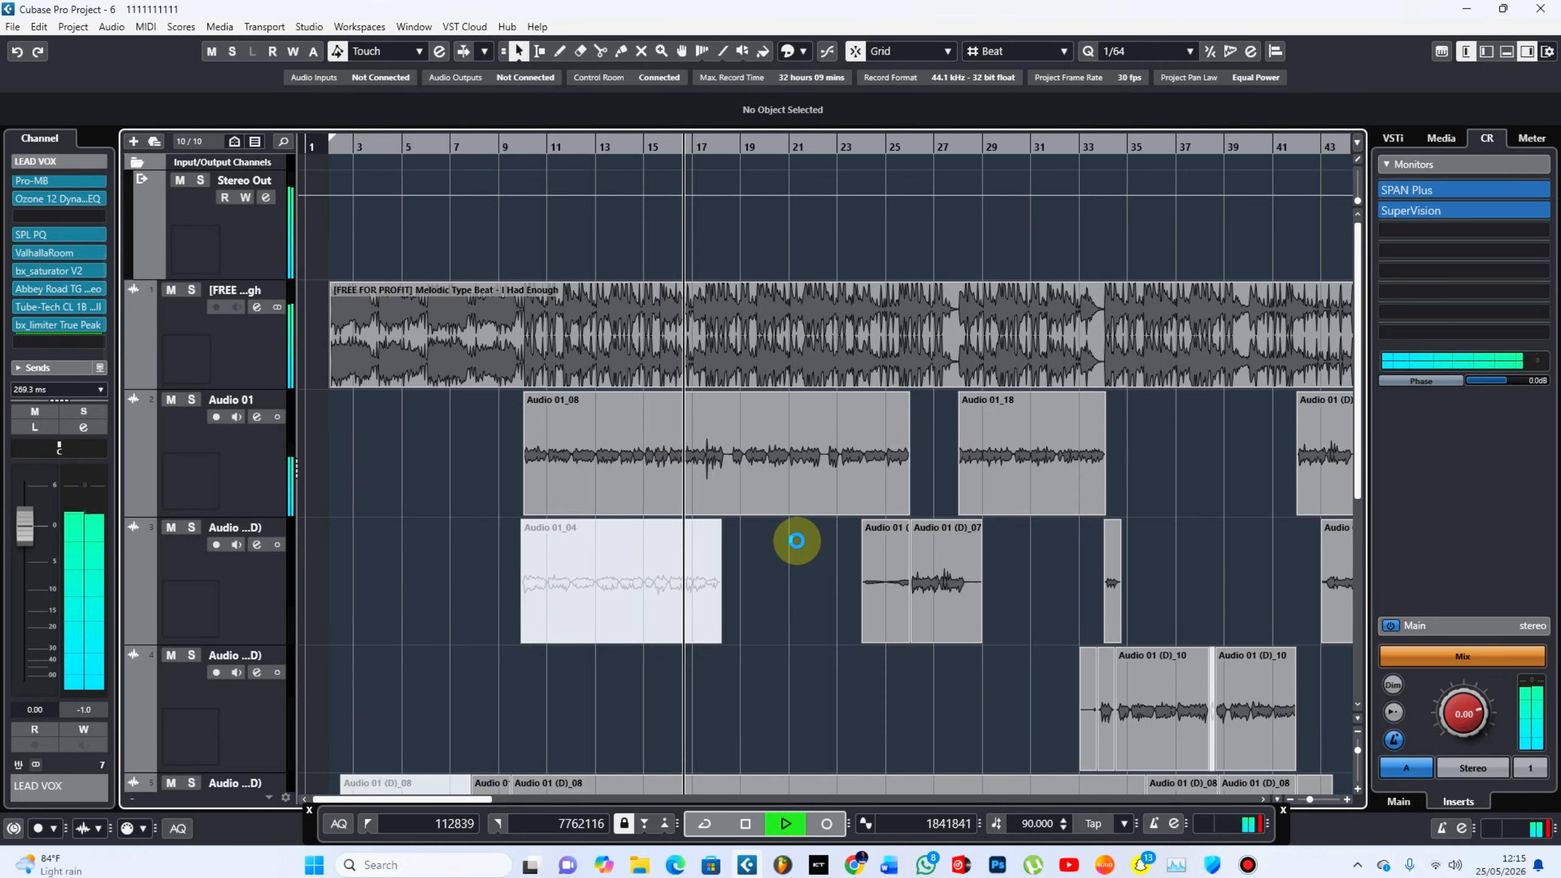
Step: With snap off, select the range around the sharp peak in Audio 01_08, from 17.3.1.54 to 17.3.1.118
key(h)
key(h)
key(h)
key(h)
key(h)
key(h)
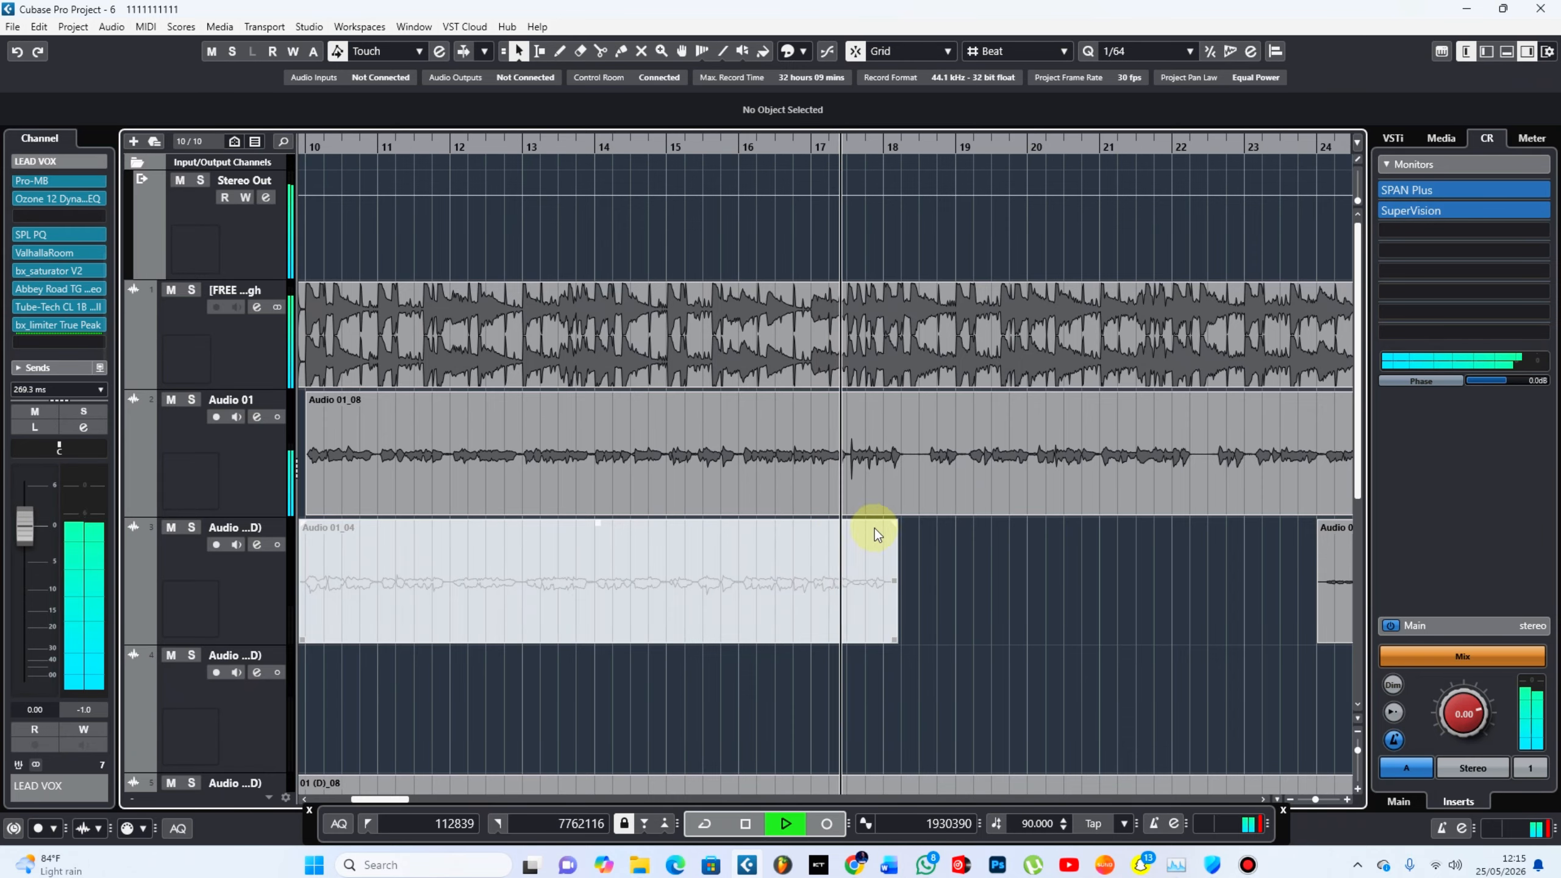
key(h)
key(h)
key(h)
key(h)
key(h)
key(h)
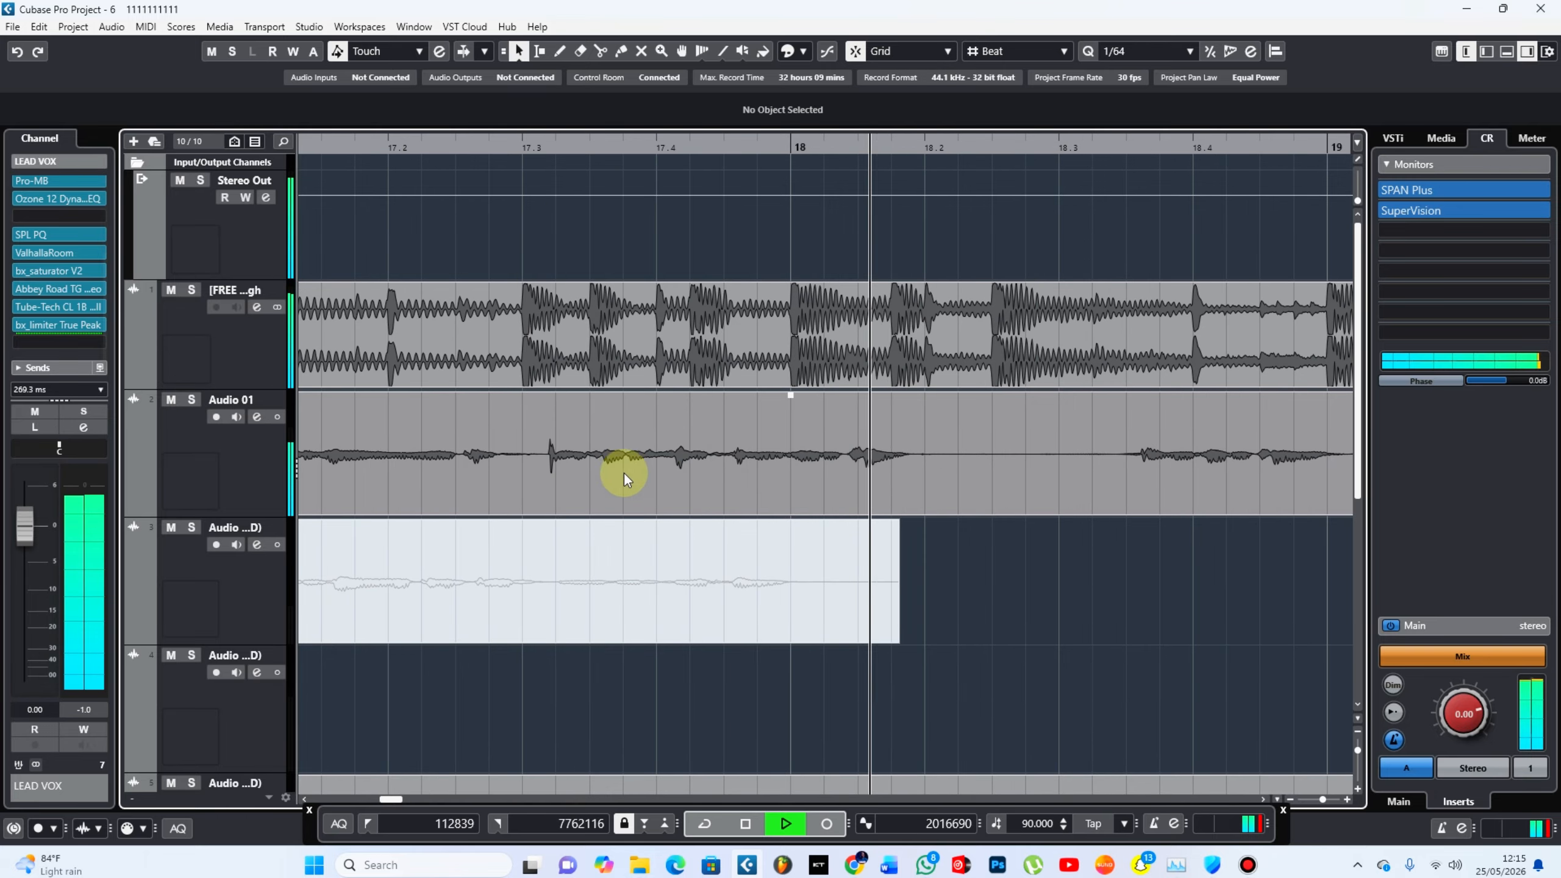
right_click(517, 474)
click(543, 473)
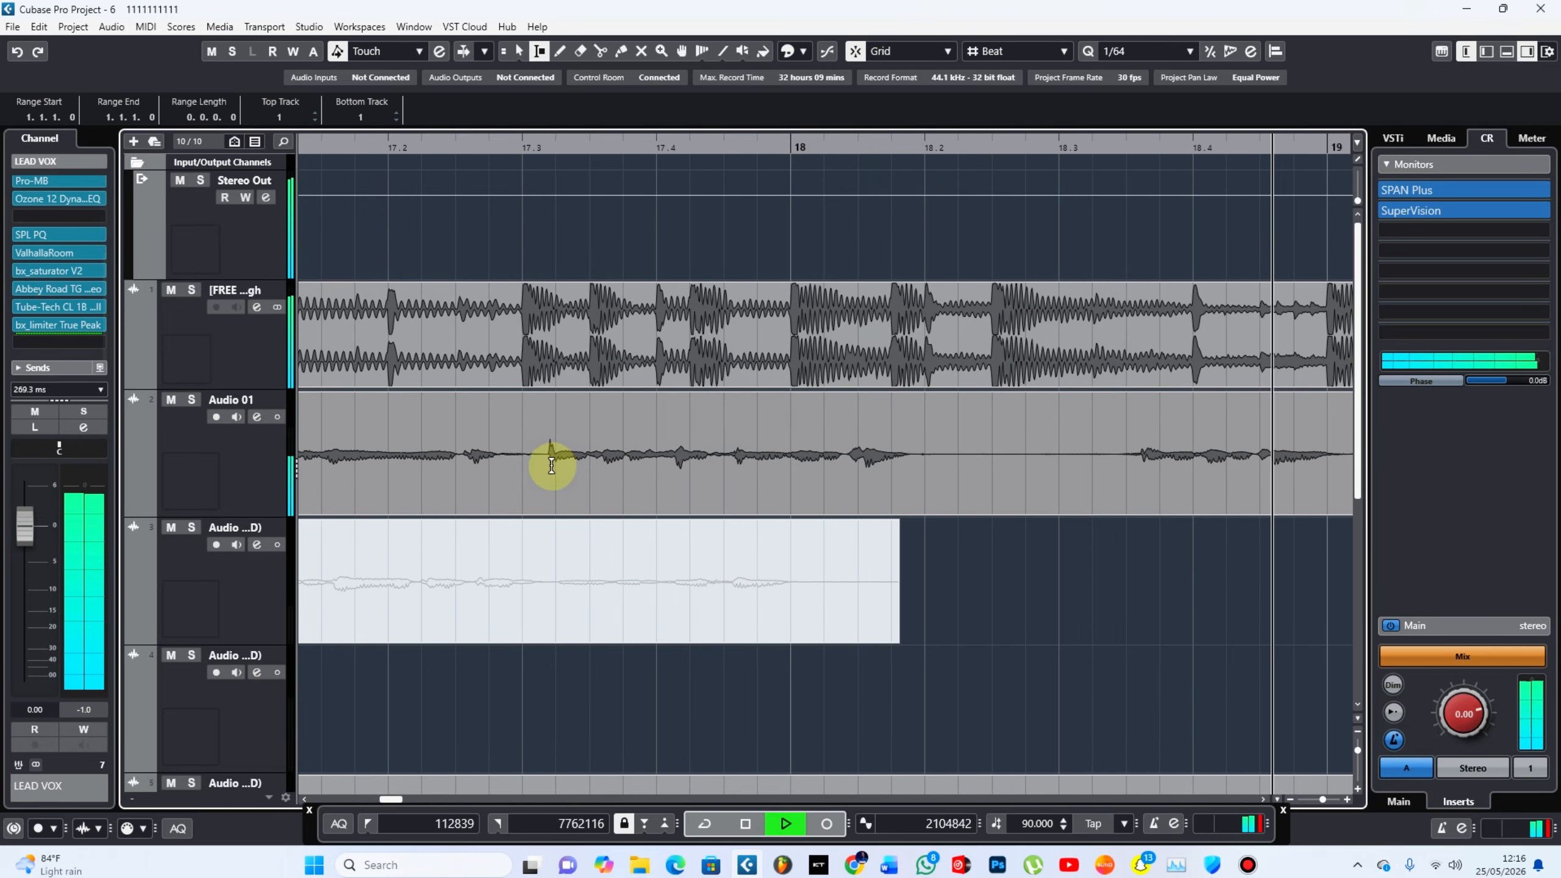
right_click(551, 466)
click(552, 467)
right_click(541, 473)
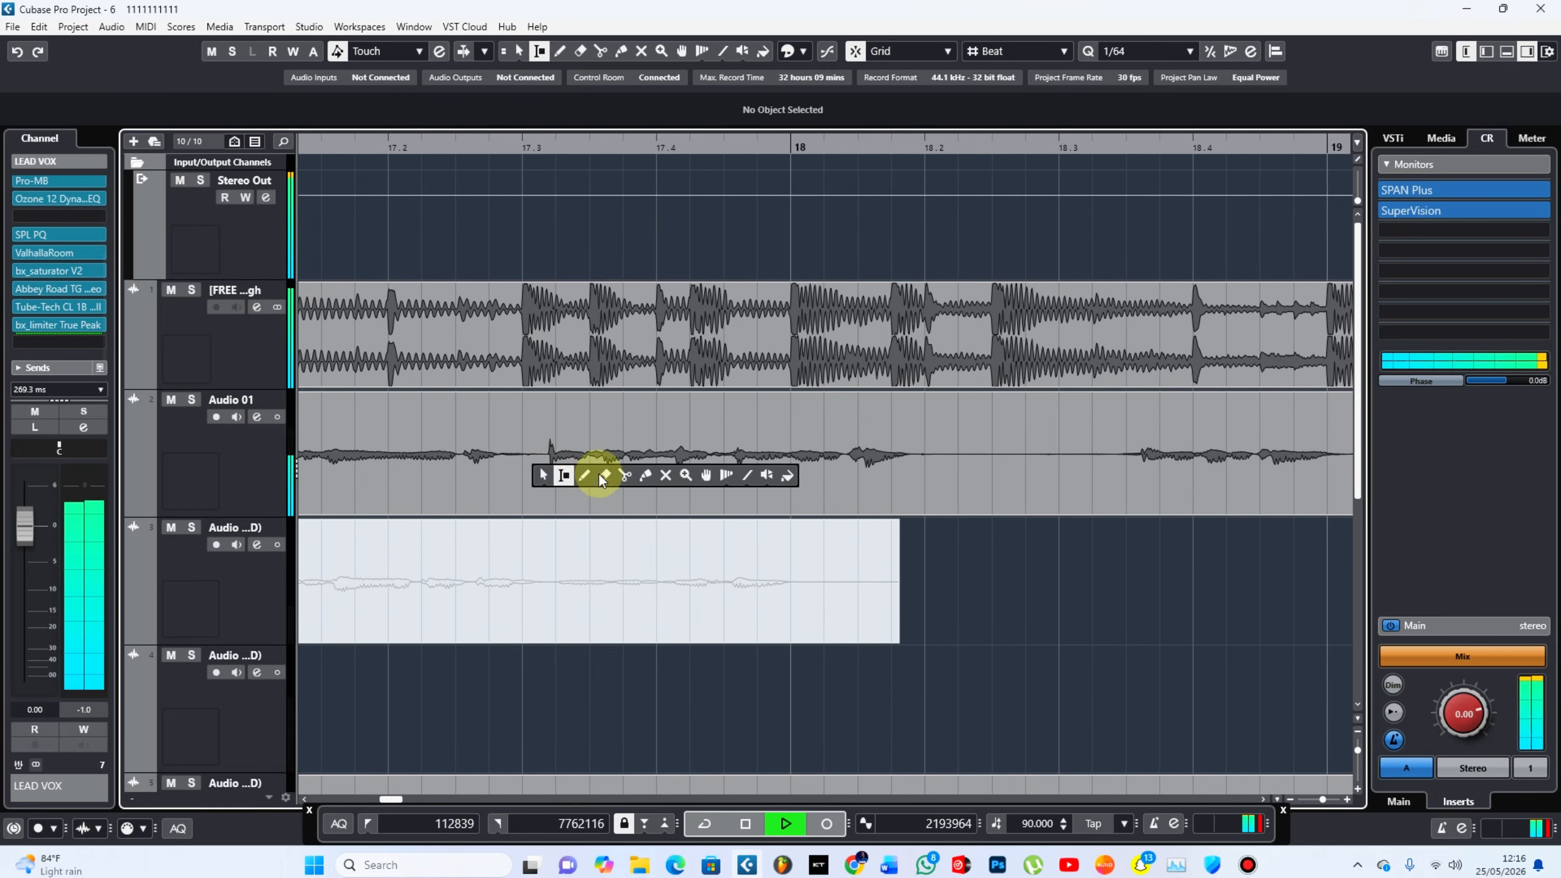
click(560, 471)
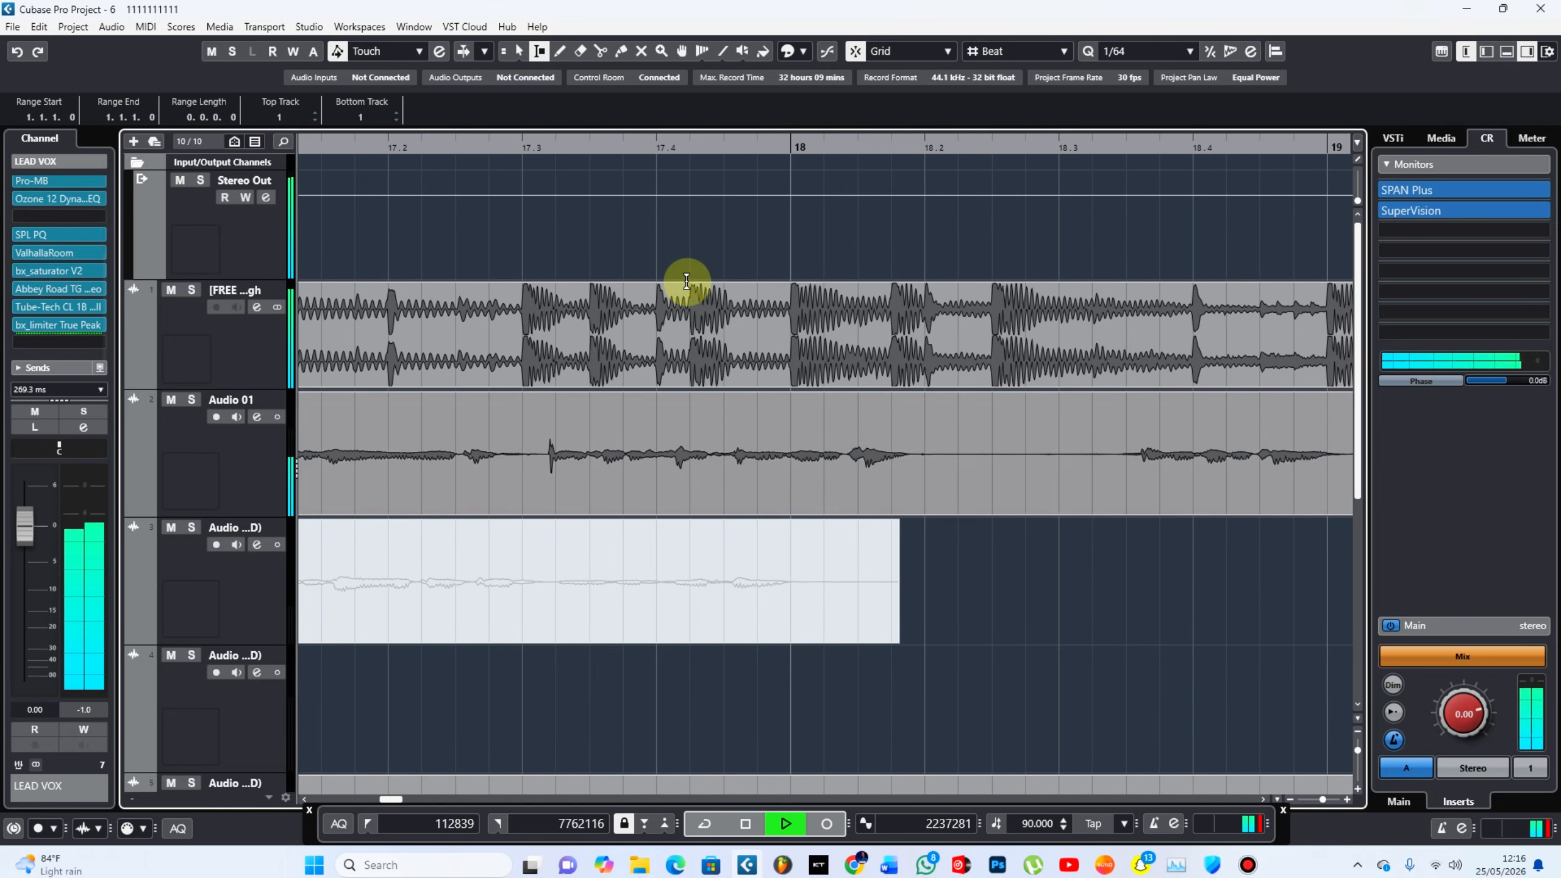
click(856, 52)
drag(539, 455, 555, 458)
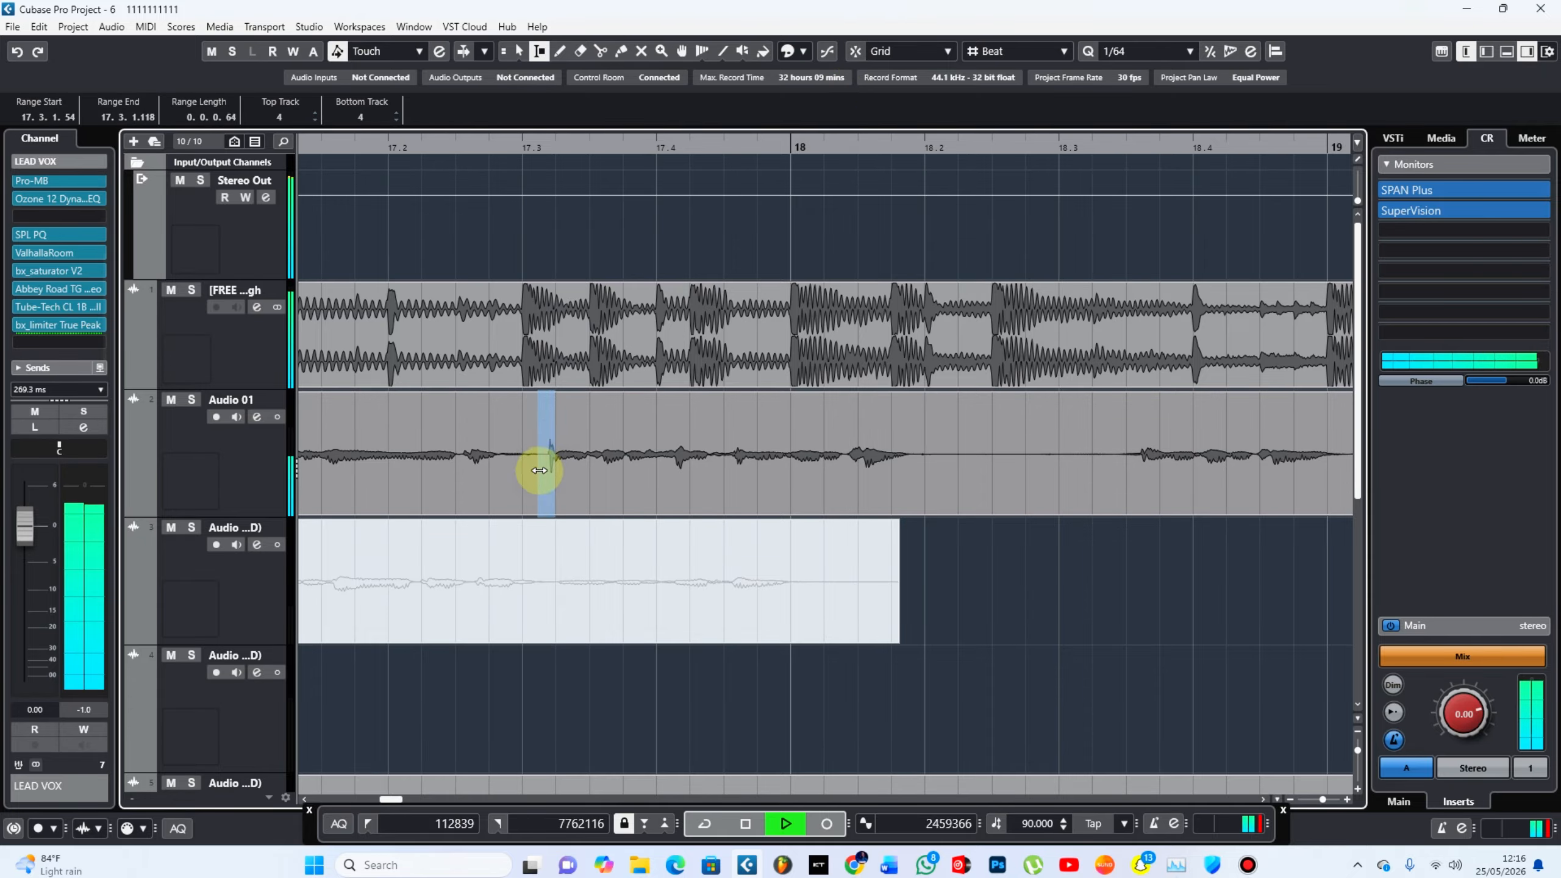
Step: Apply a -2 dB Gain process to the selected peak in Direct Offline Processing and replay from just after 17.2
key(l)
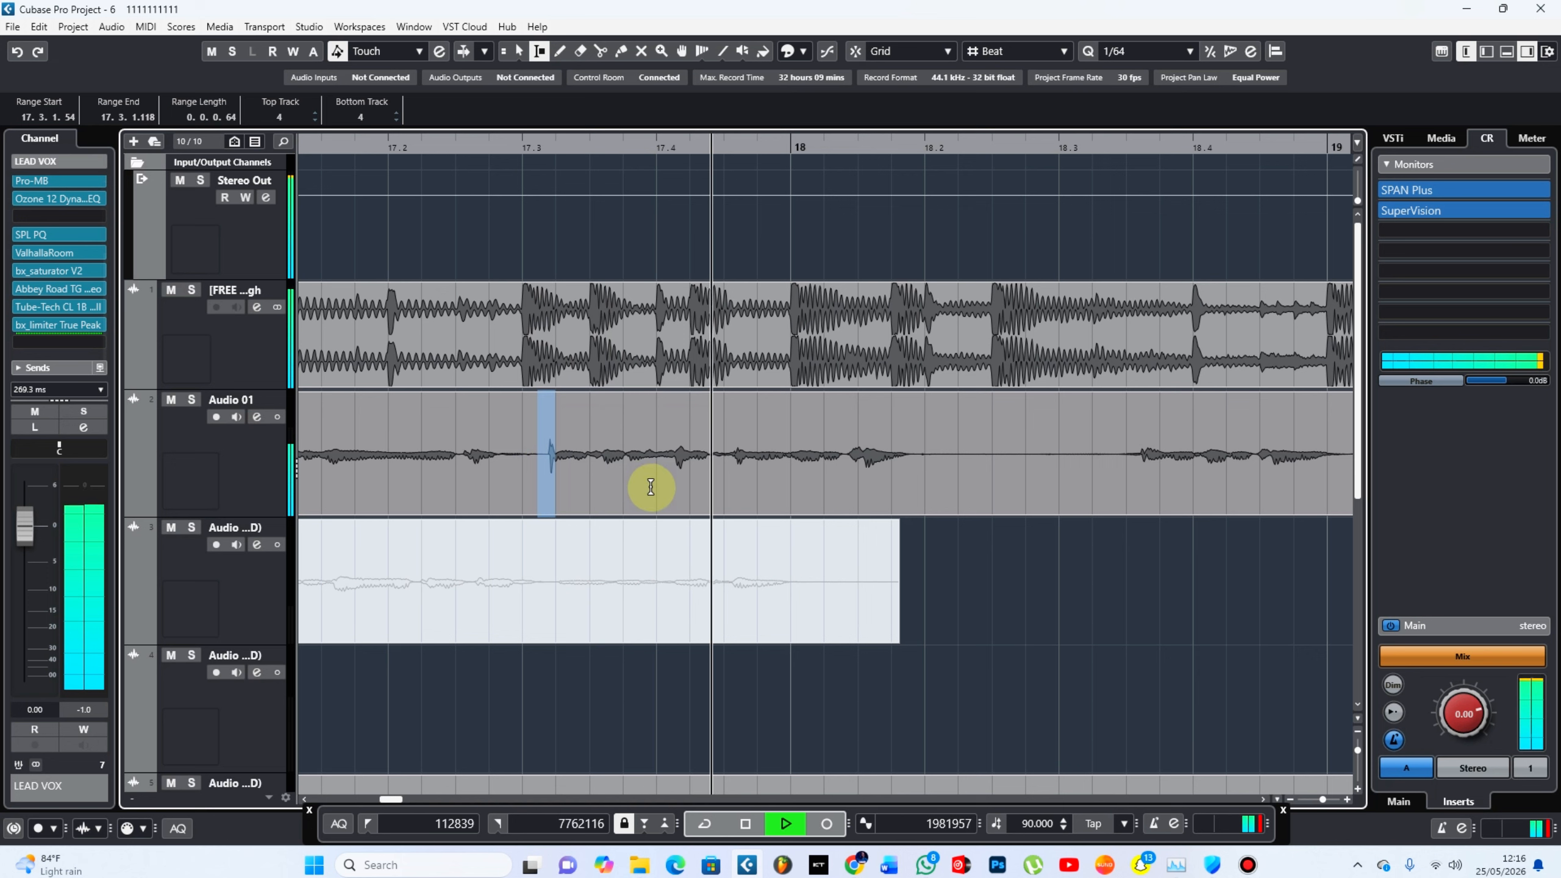
key(F7)
key(F7)
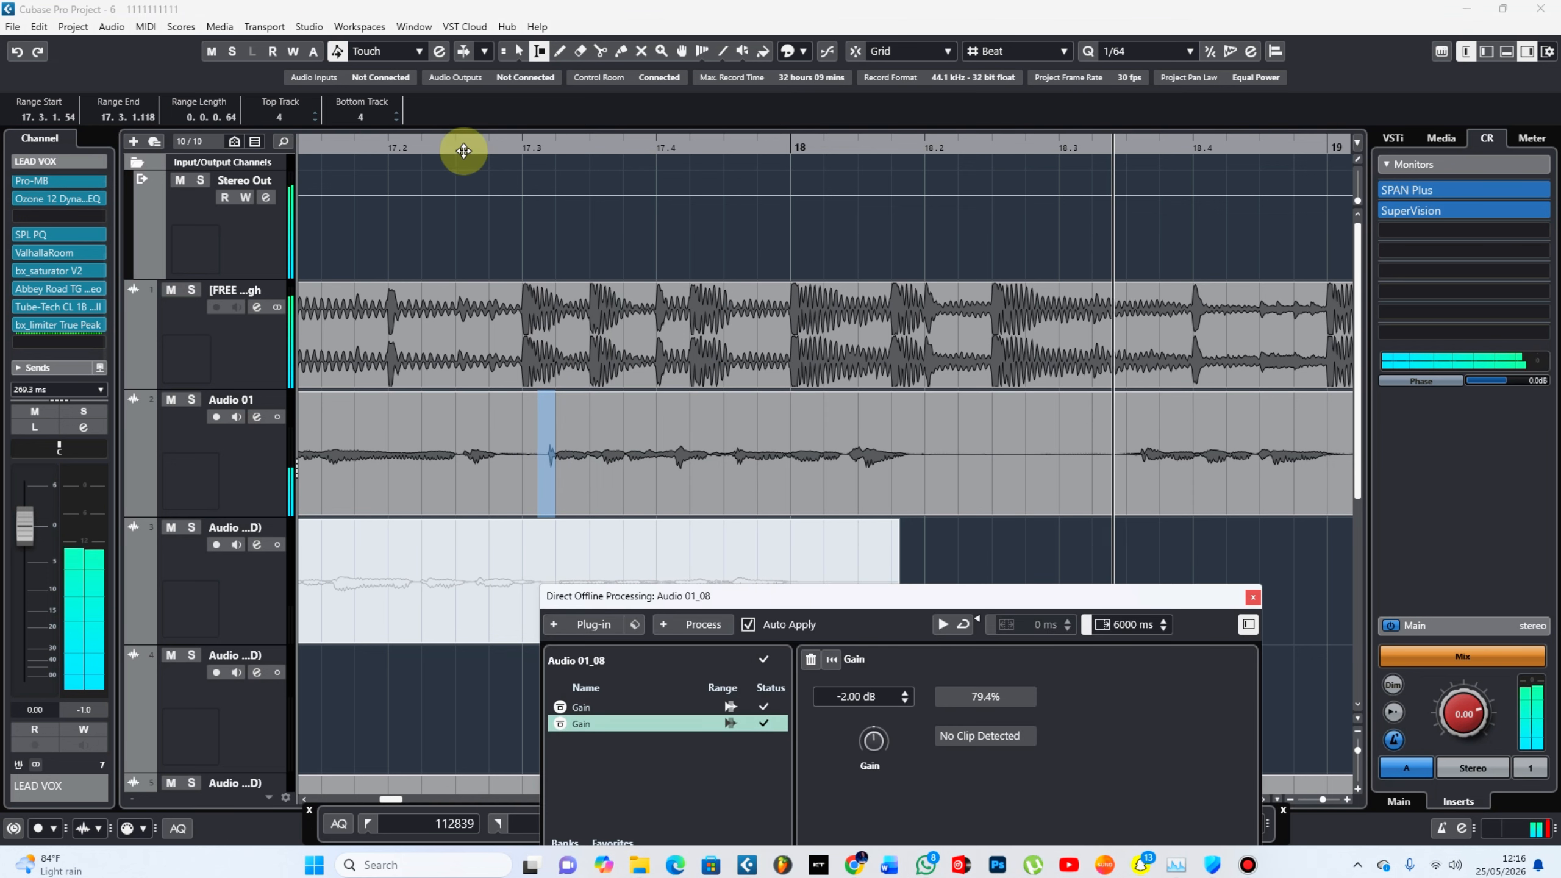
click(442, 144)
Step: Show the whole arrangement, return to the object selection tool, and close Direct Offline Processing
key(g)
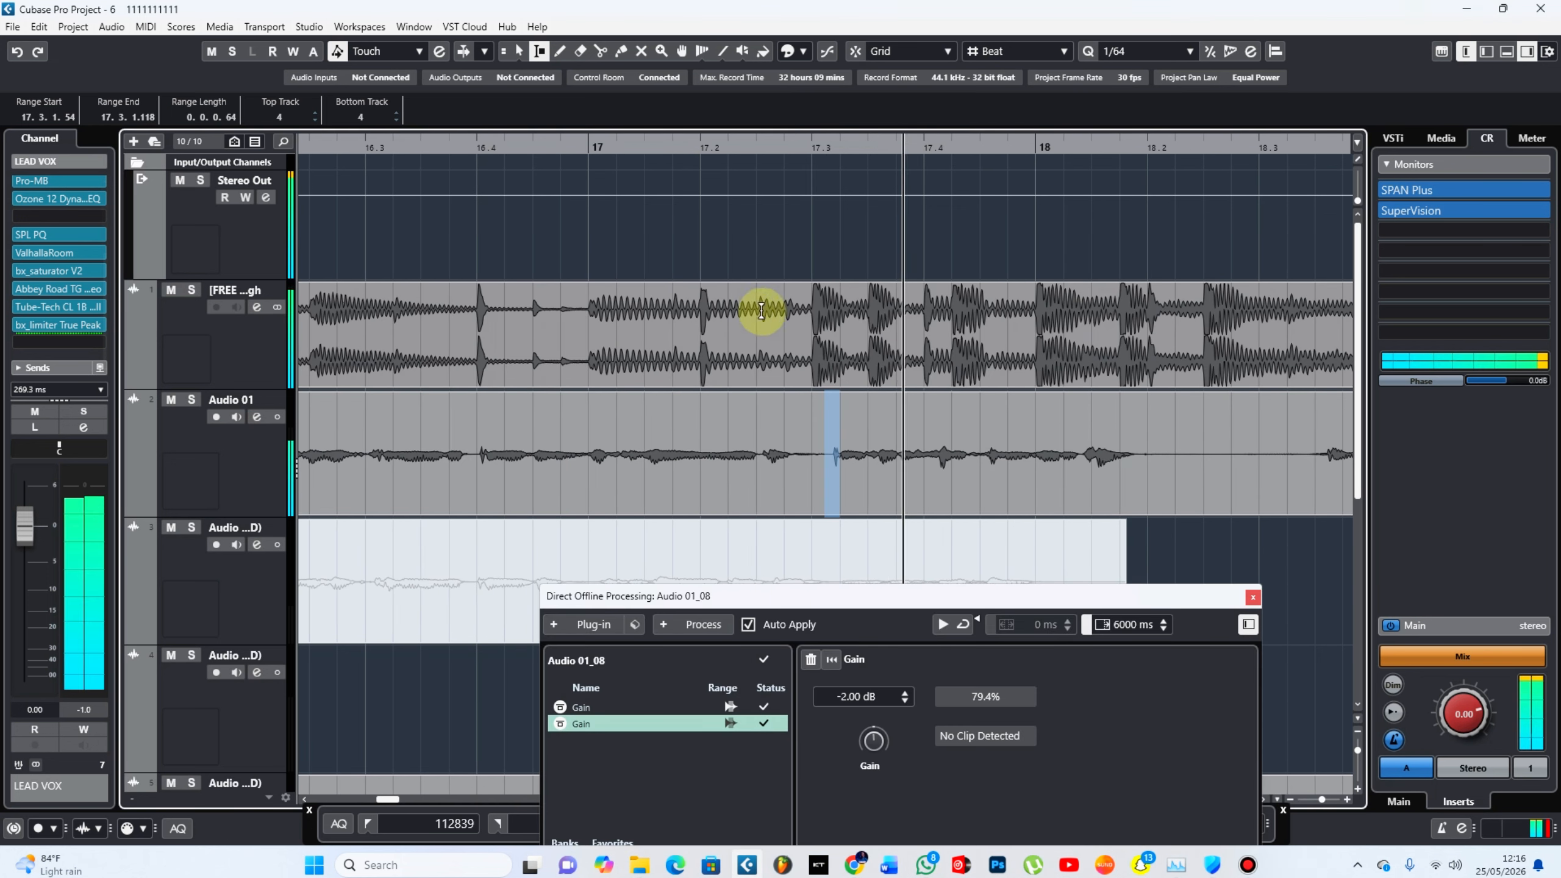
key(g)
key(g)
key(g)
key(g)
key(g)
key(g)
right_click(784, 461)
click(784, 461)
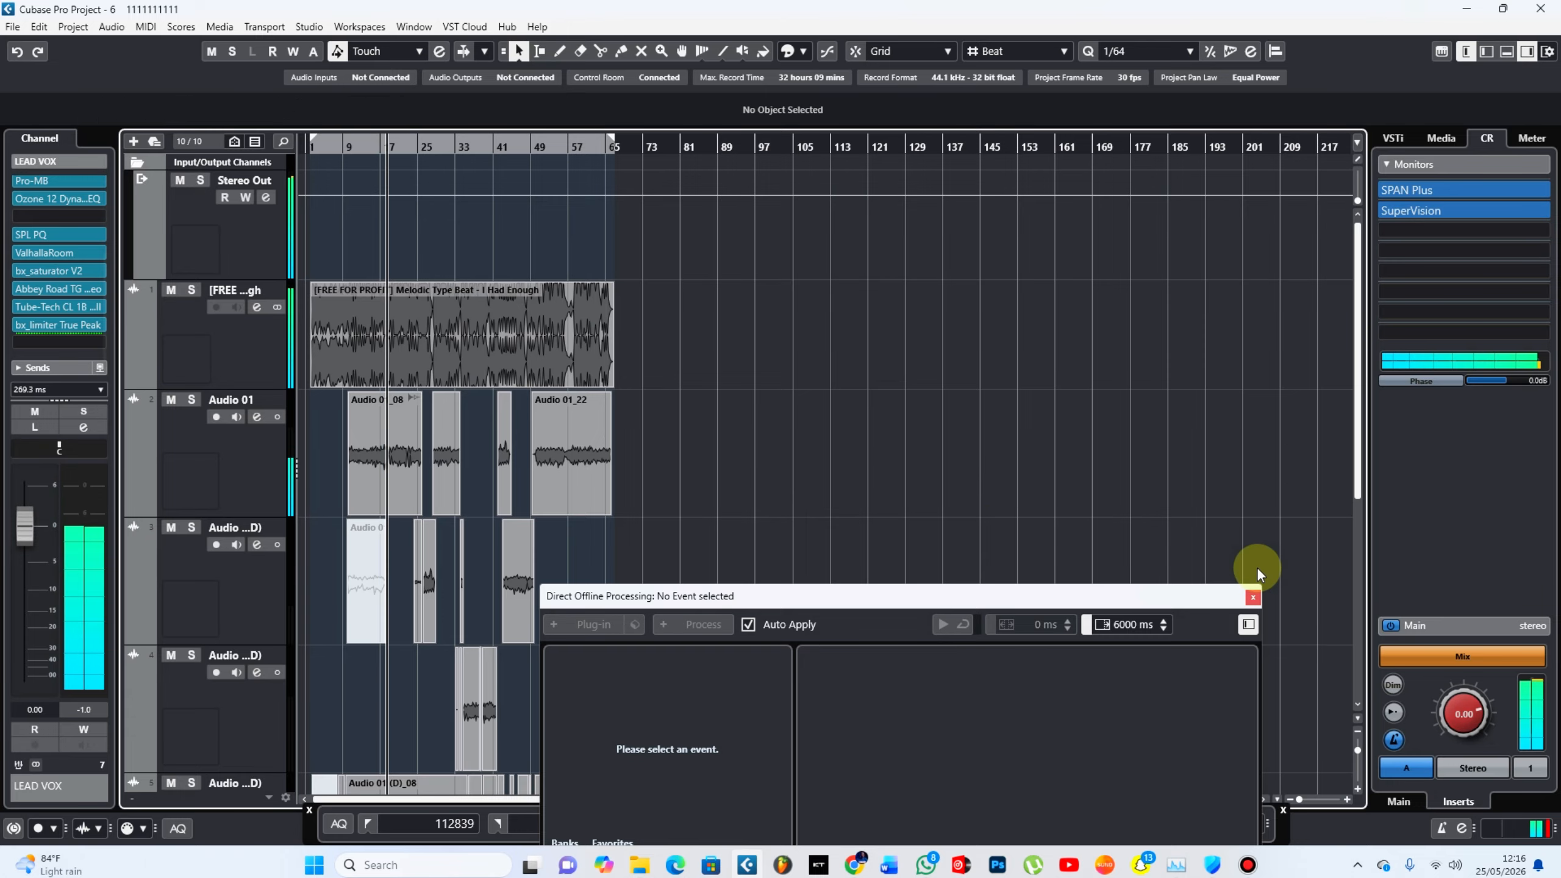
click(1257, 599)
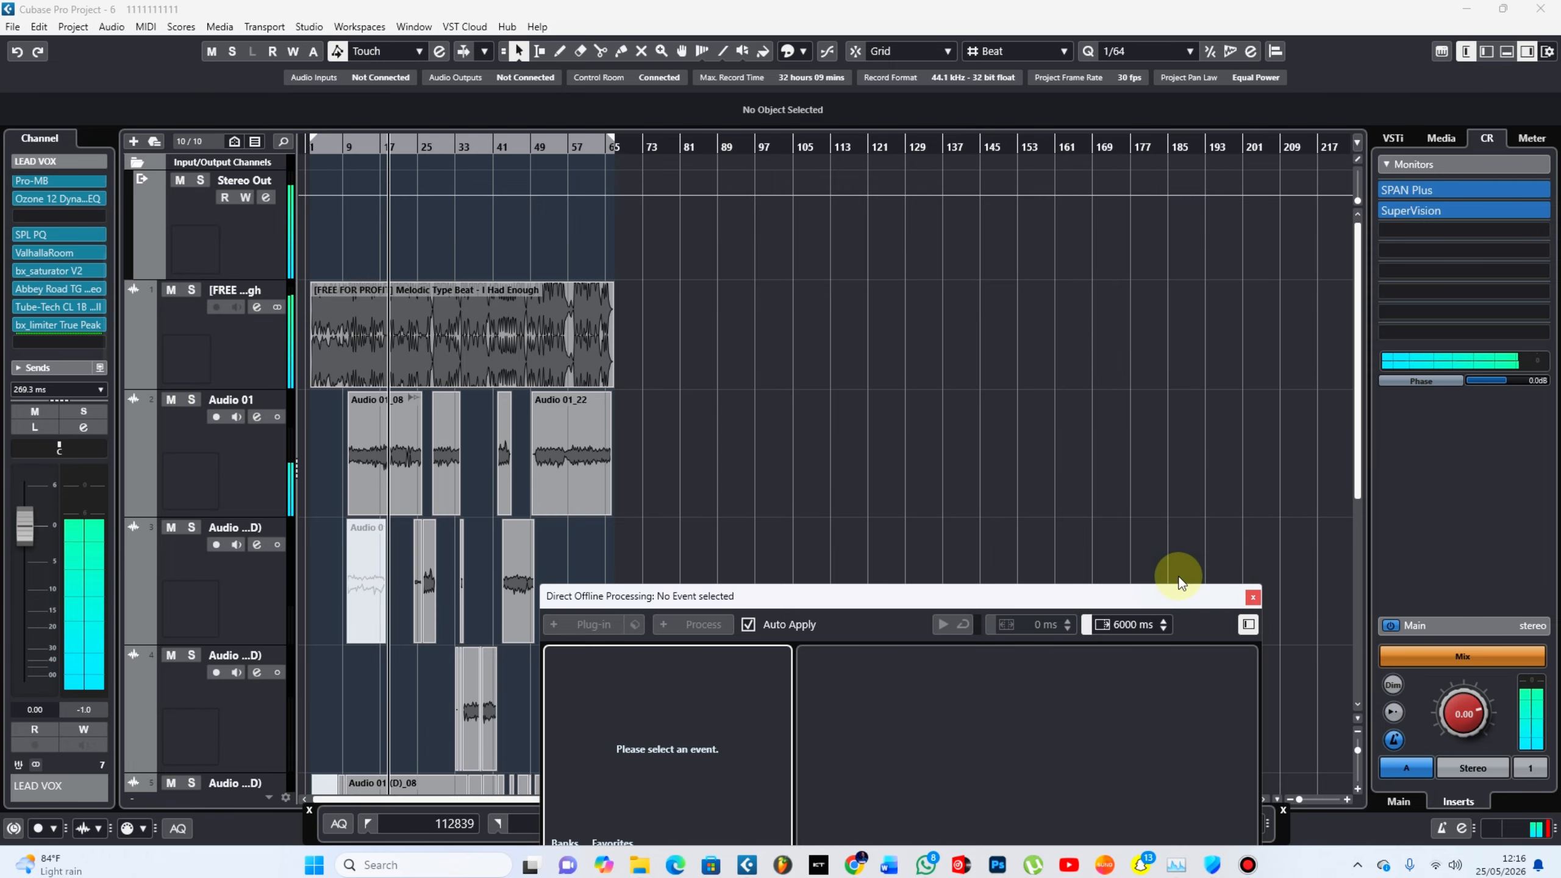
click(1253, 597)
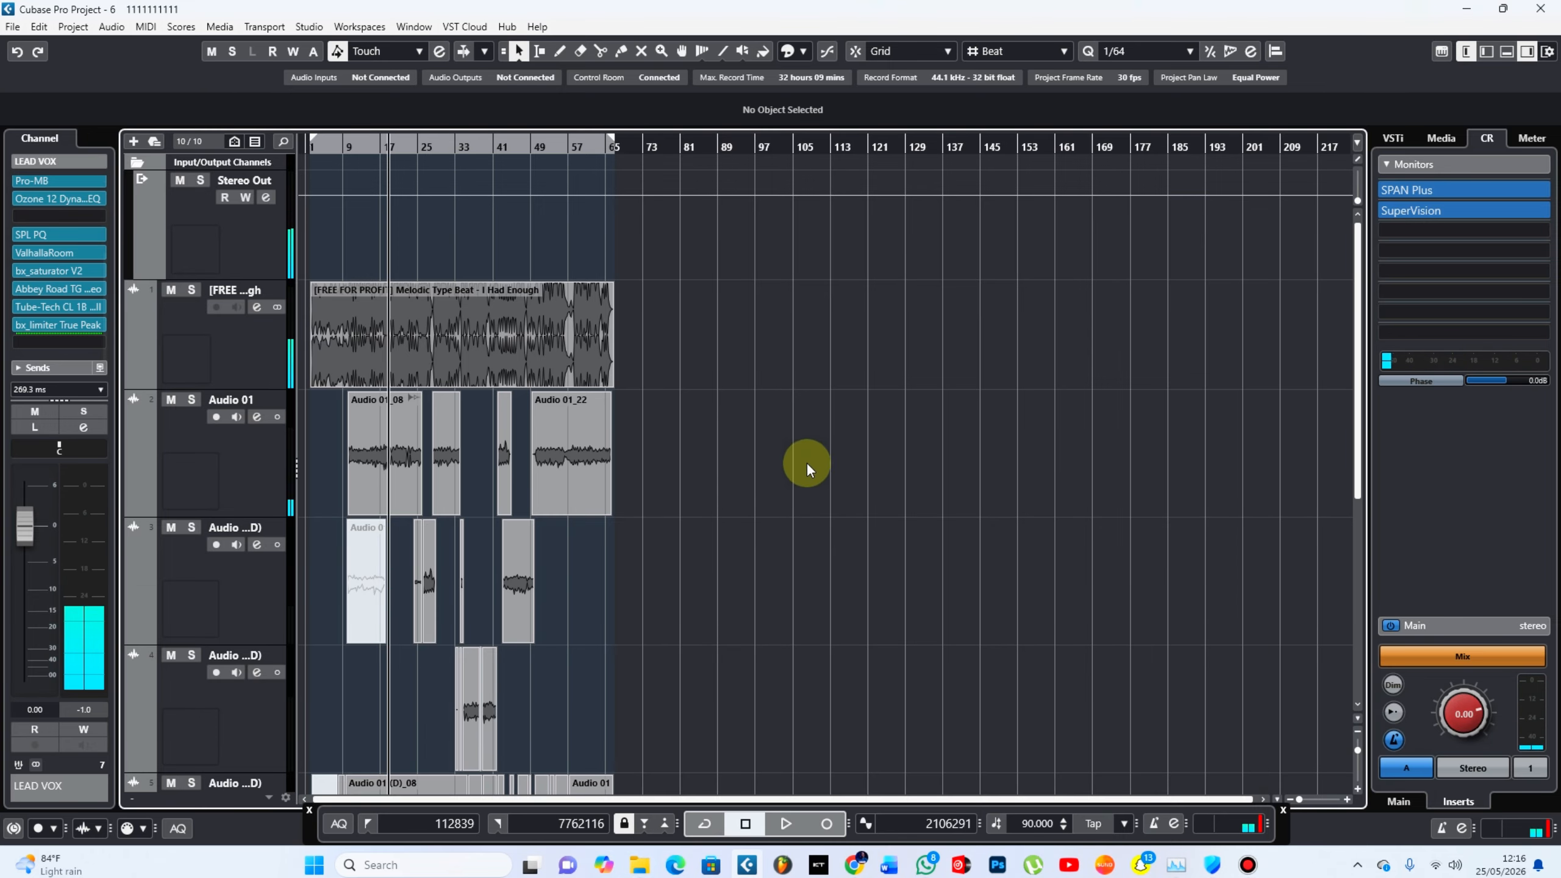
Step: Play the full mix with the lower vocal tracks and the LEAD VOX group in view
scroll(799, 486, down, 5)
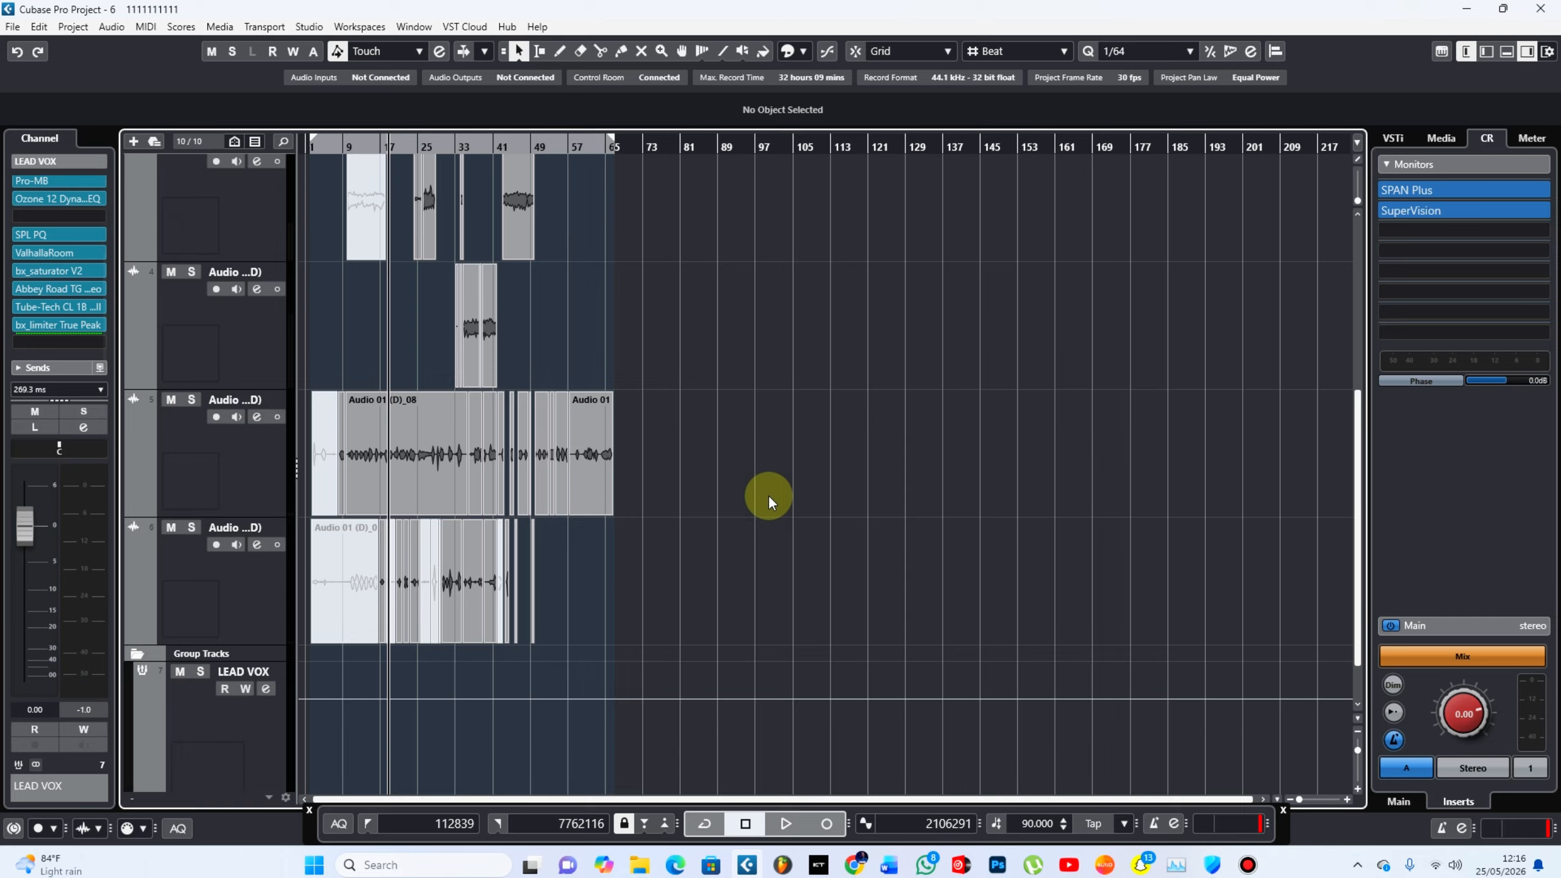
key(space)
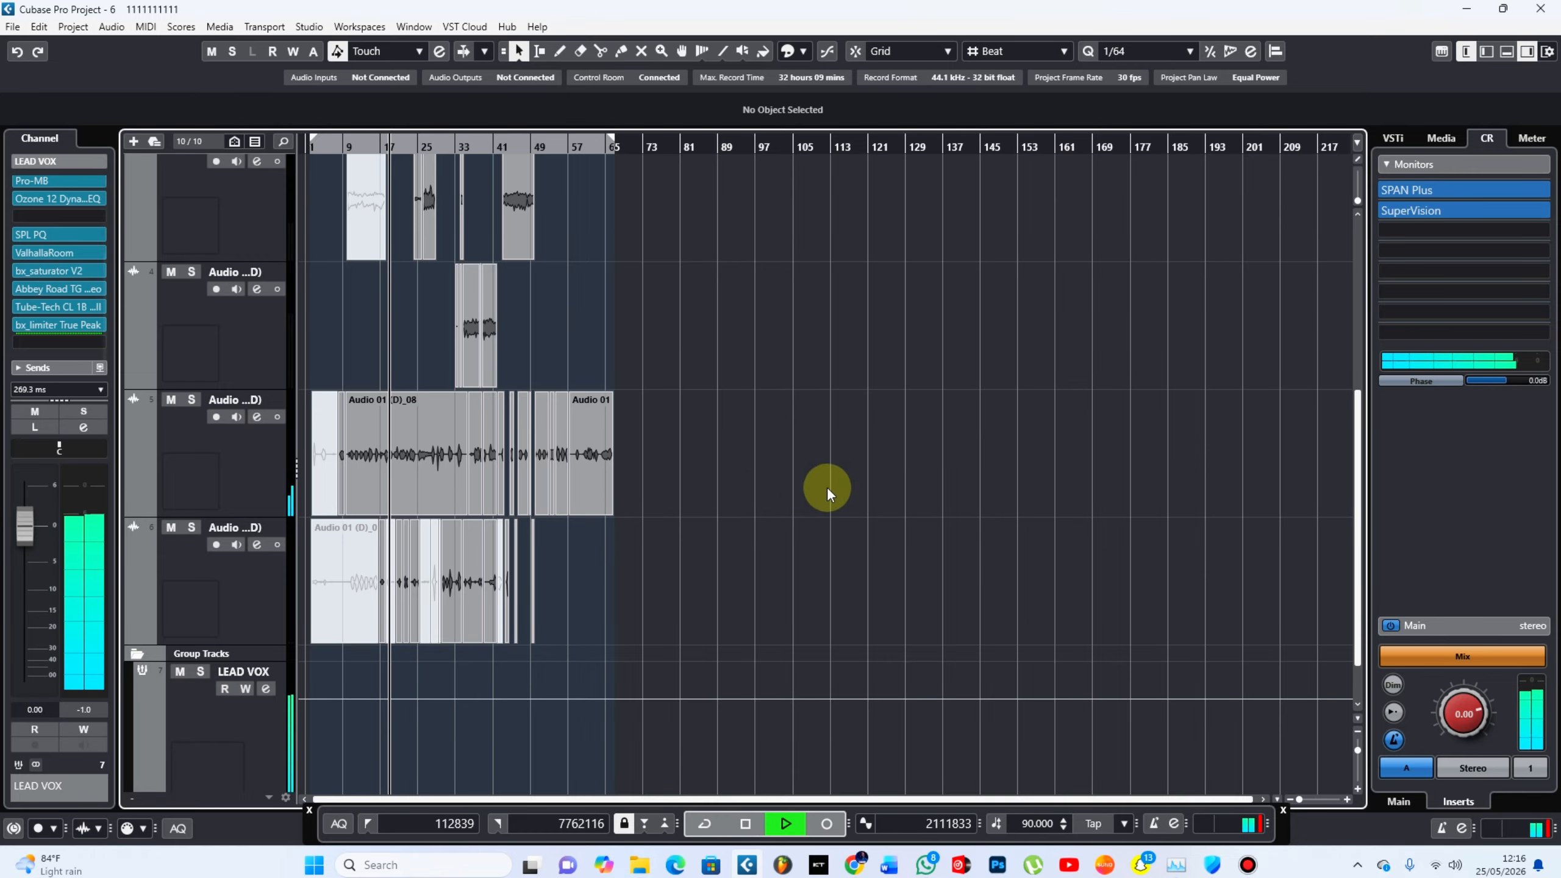